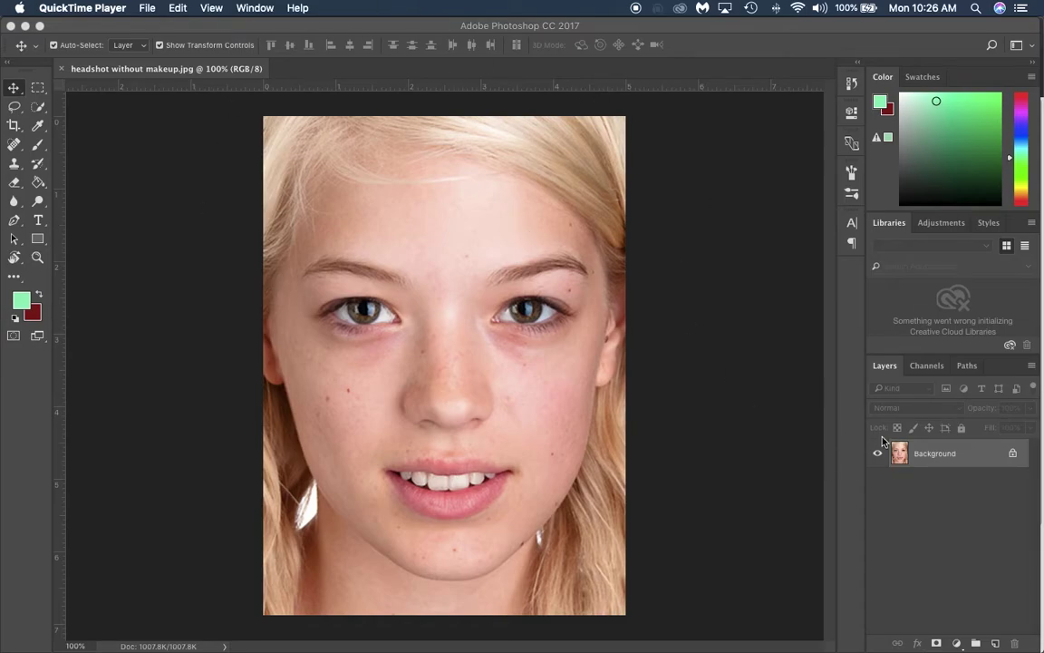
Duplicate the Background layer as "Background copy" and make the copy the active layer
click(969, 455)
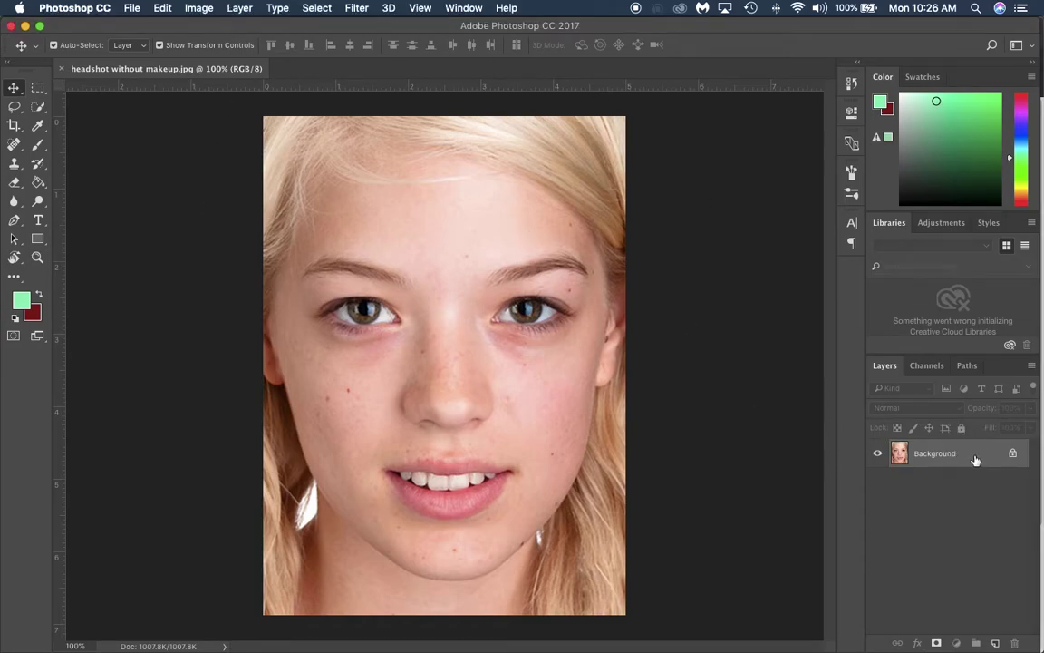
right_click(975, 460)
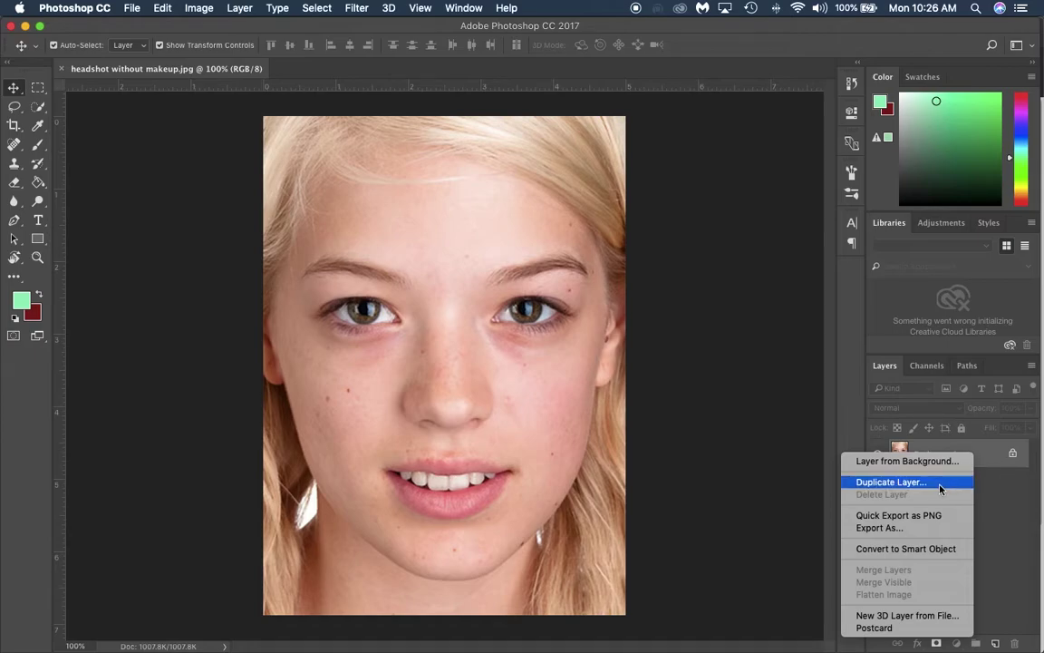
click(884, 482)
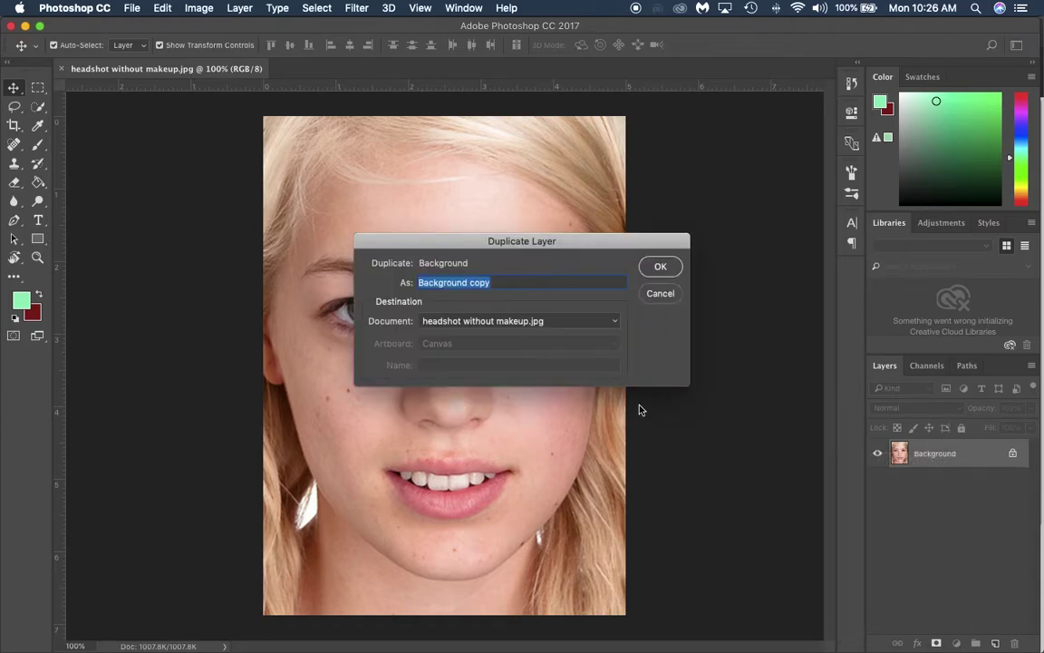
click(661, 269)
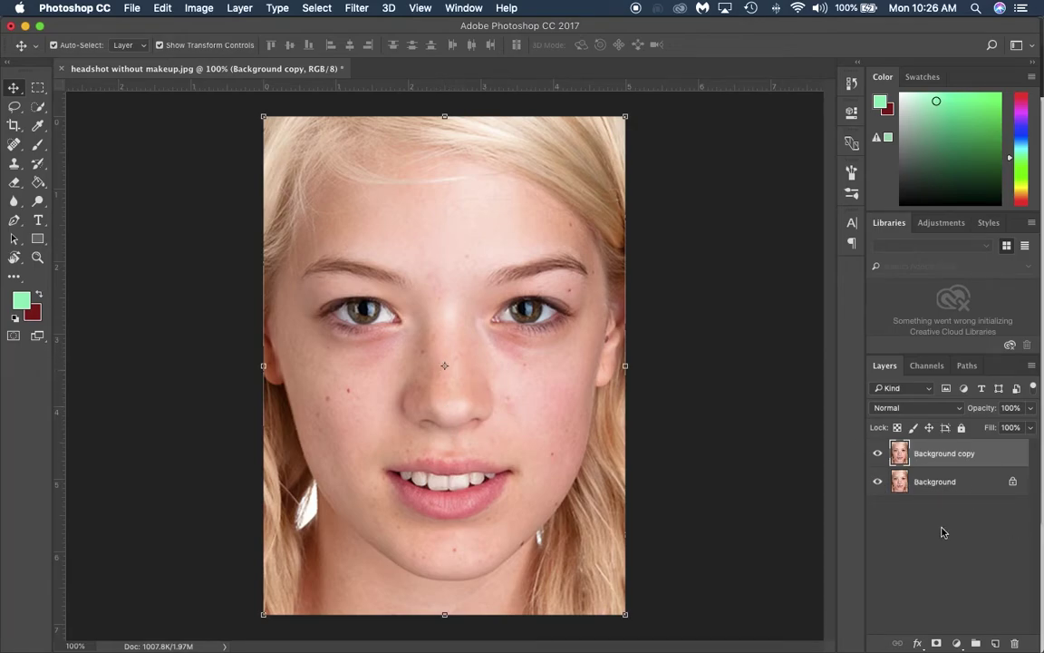
click(714, 205)
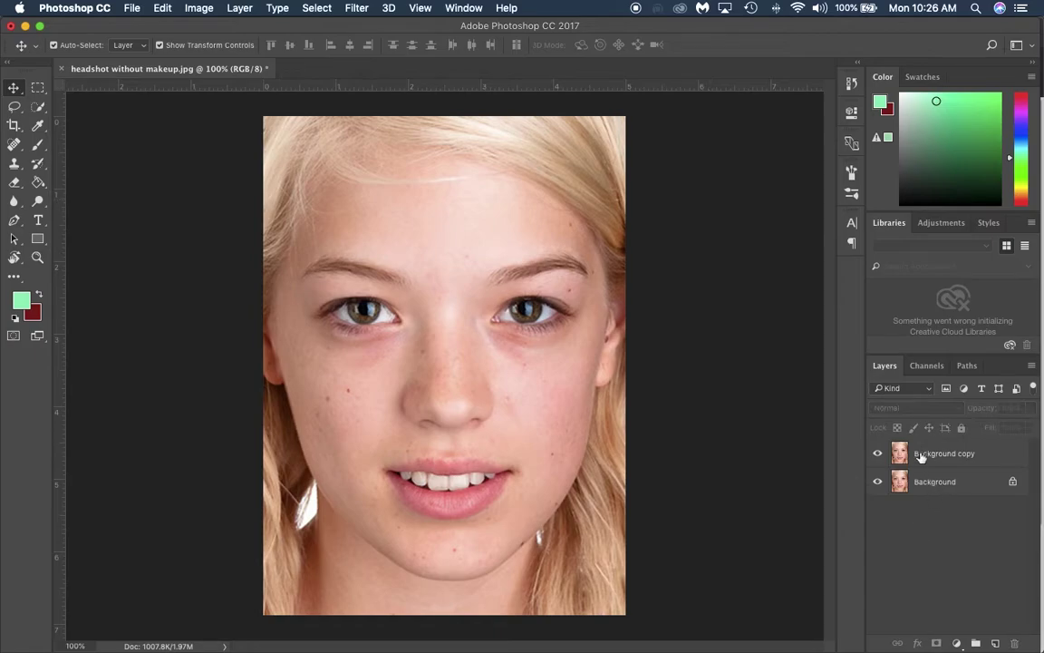
click(991, 454)
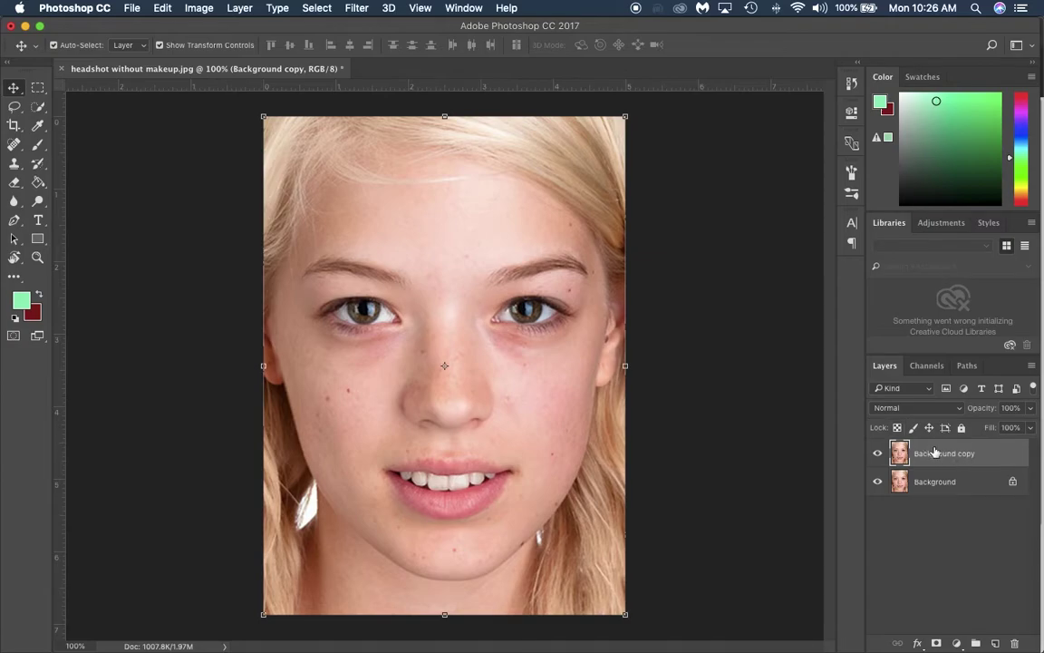
Remove the red spot and the moles on the image-left cheek with the Spot Healing Brush
click(18, 165)
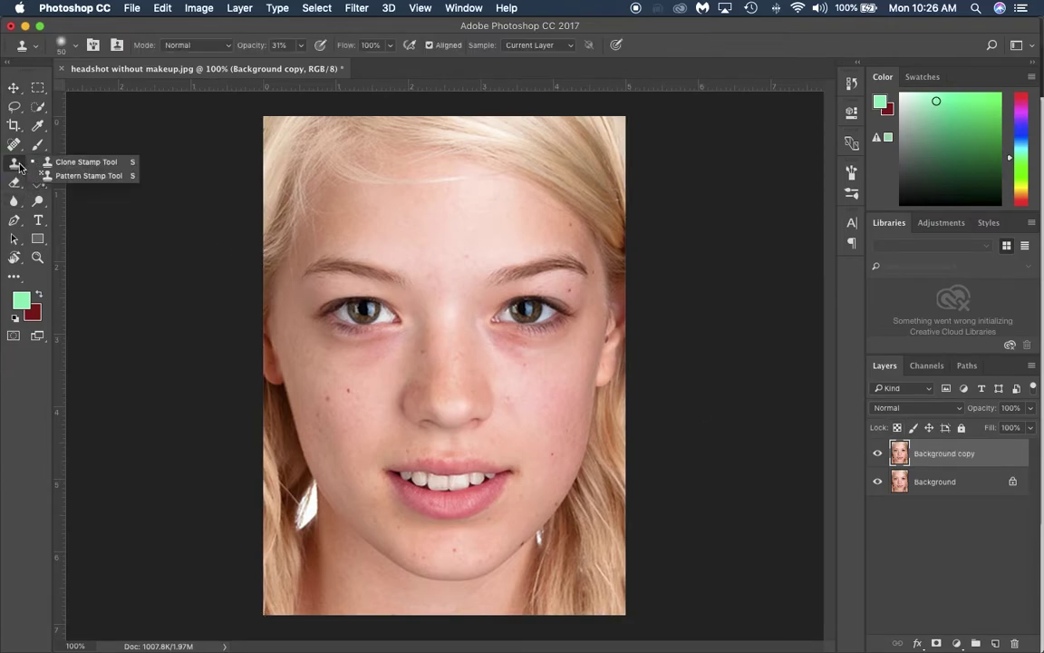
click(39, 144)
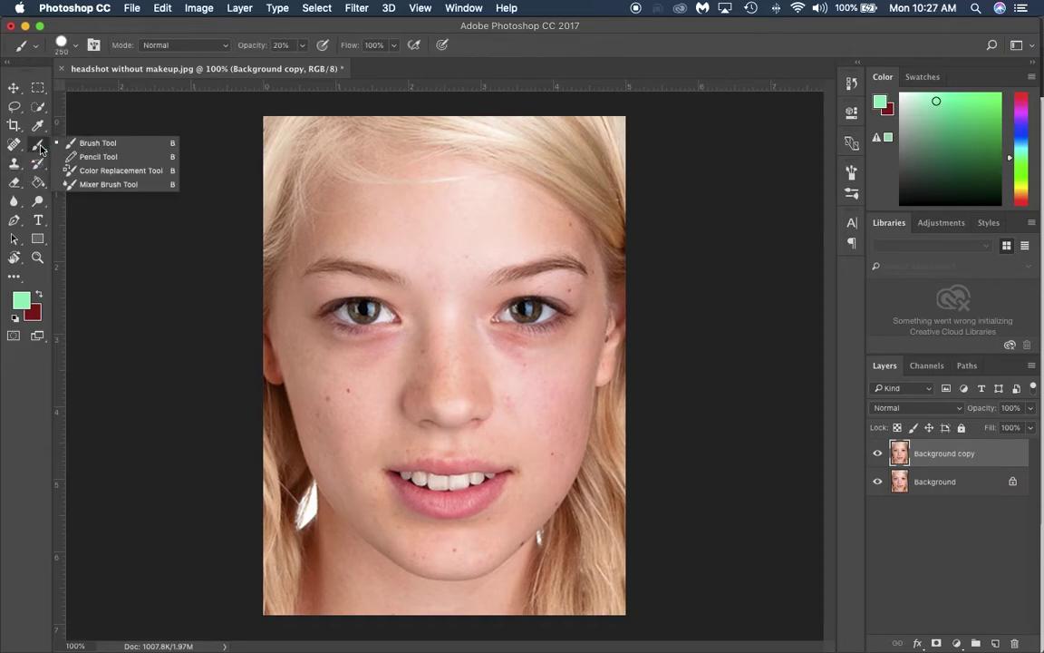
click(15, 146)
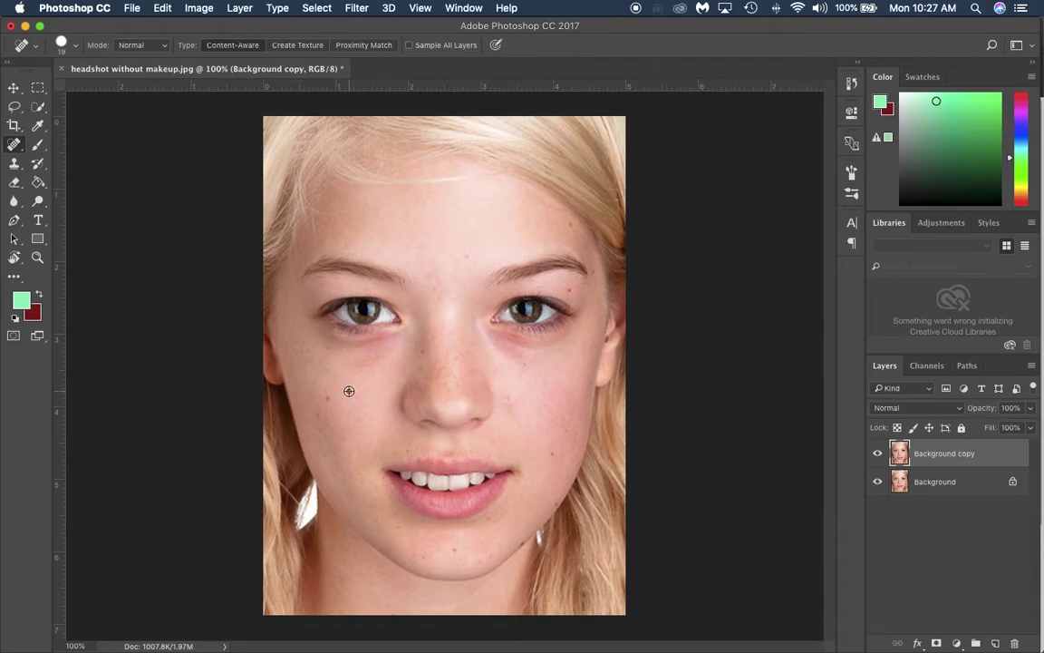
scroll(349, 391, up, 6)
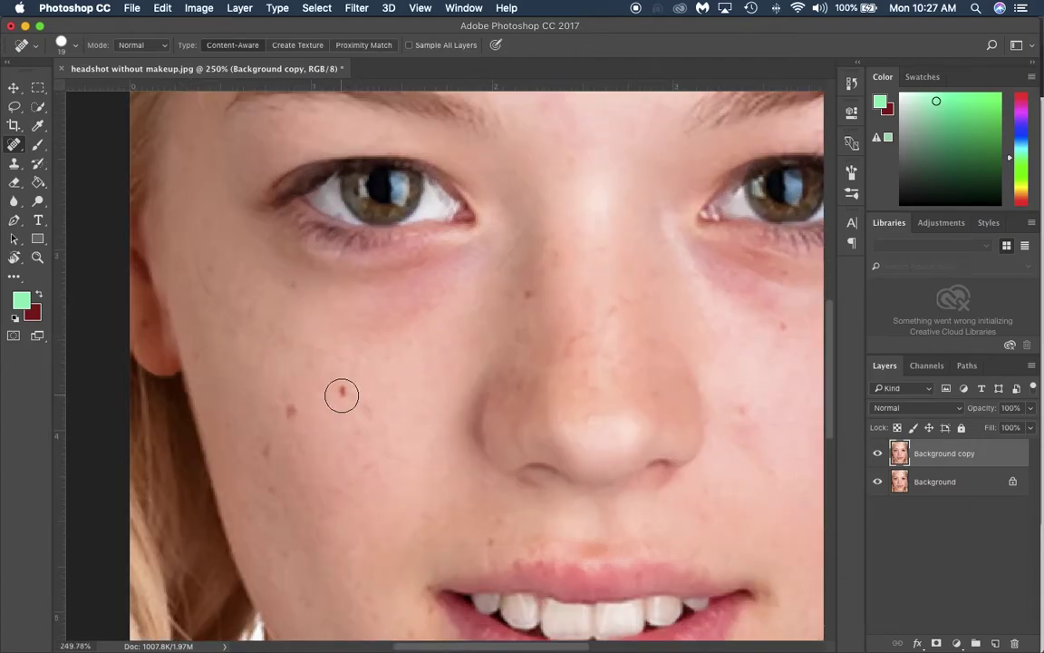
click(342, 391)
click(341, 392)
click(289, 411)
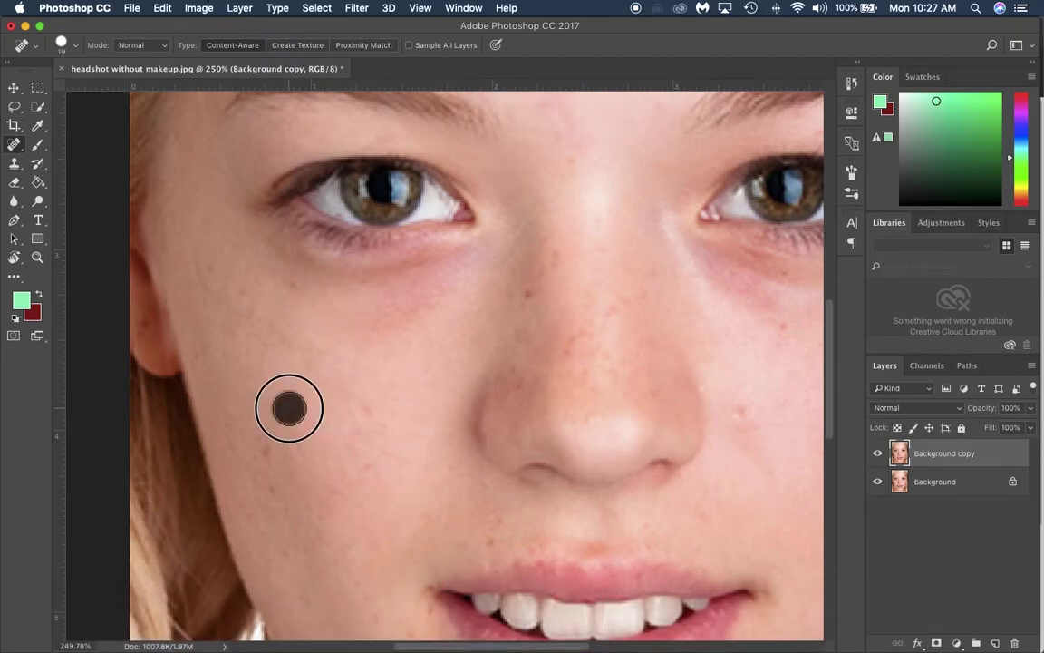
click(274, 503)
click(373, 427)
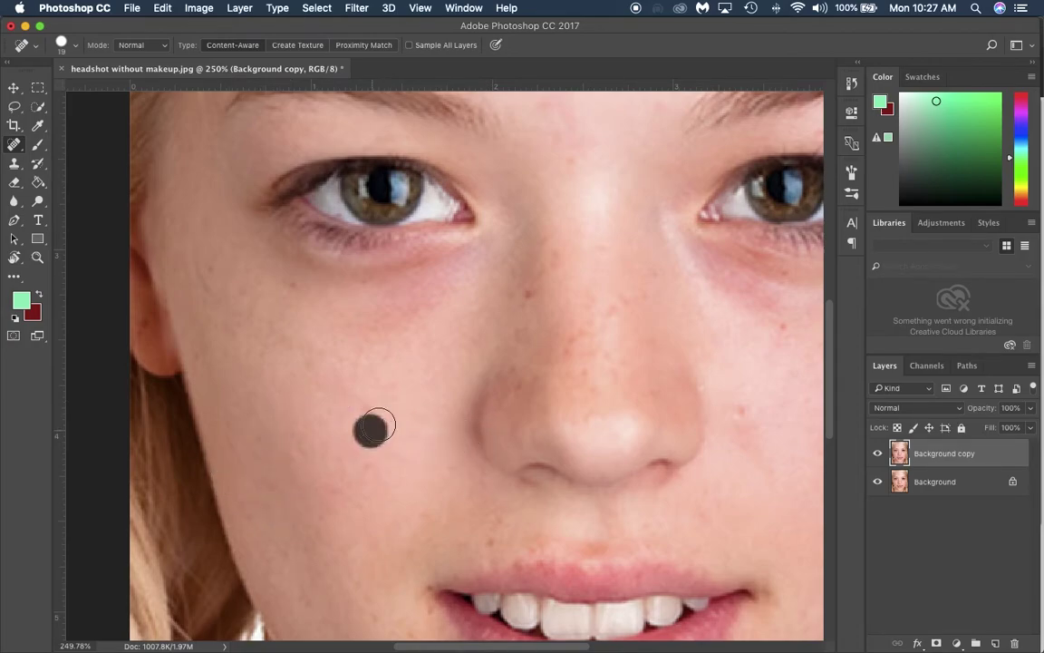
Heal the spots along the nose and the blemishes on the cheek below the image-right eye
click(530, 298)
click(575, 340)
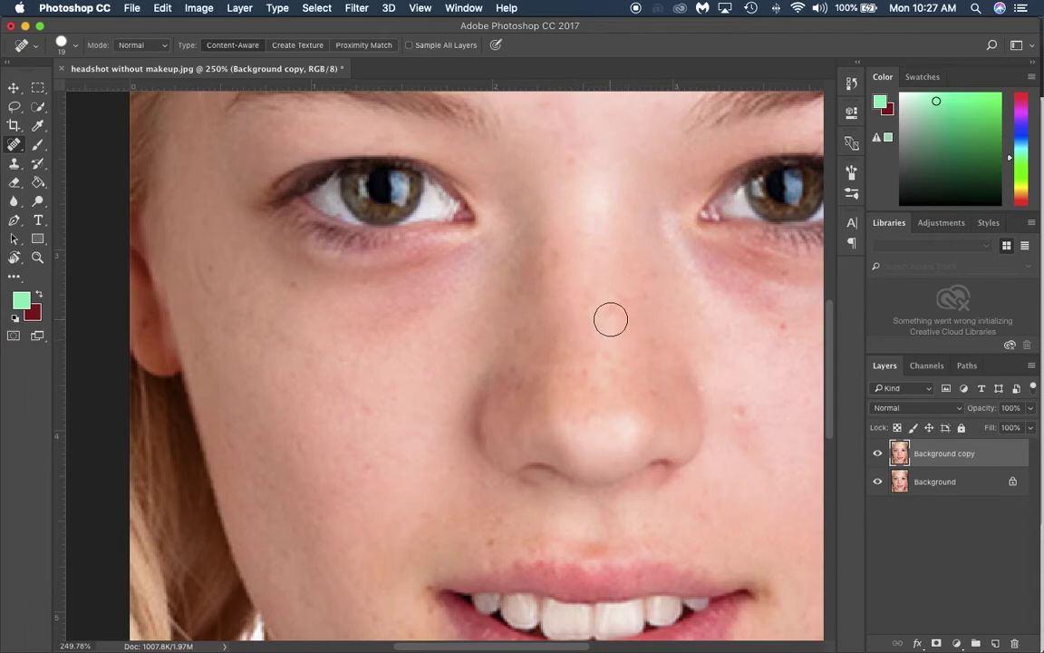
click(611, 317)
click(783, 283)
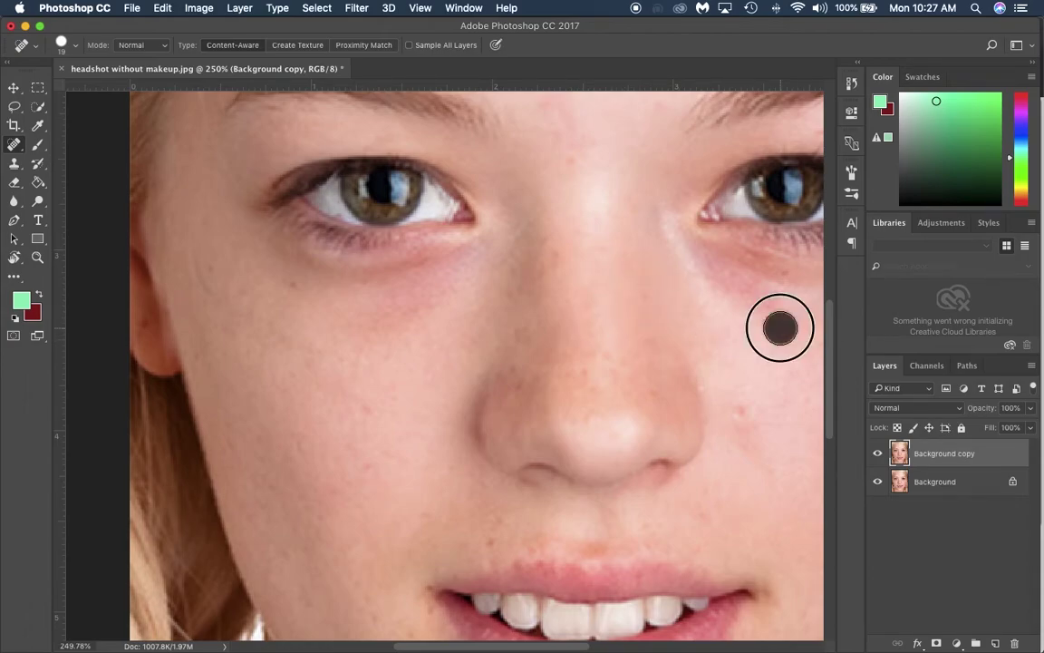
click(783, 281)
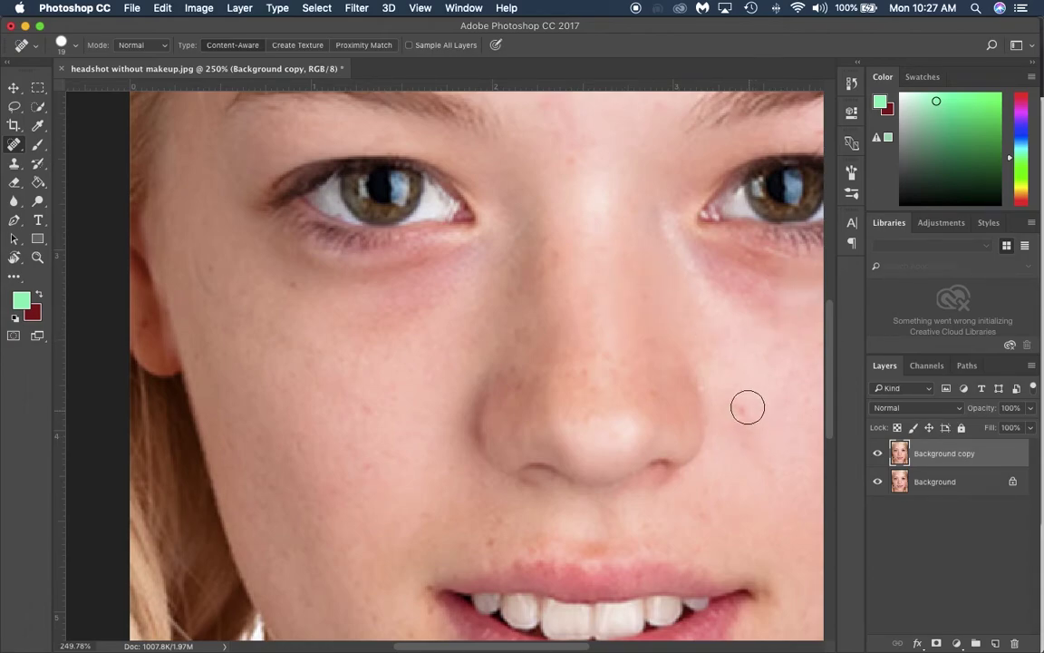
click(746, 406)
Heal the spots above the upper lip and around the image-left corner of the mouth down towards the chin
scroll(743, 493, down, 2)
scroll(726, 481, down, 4)
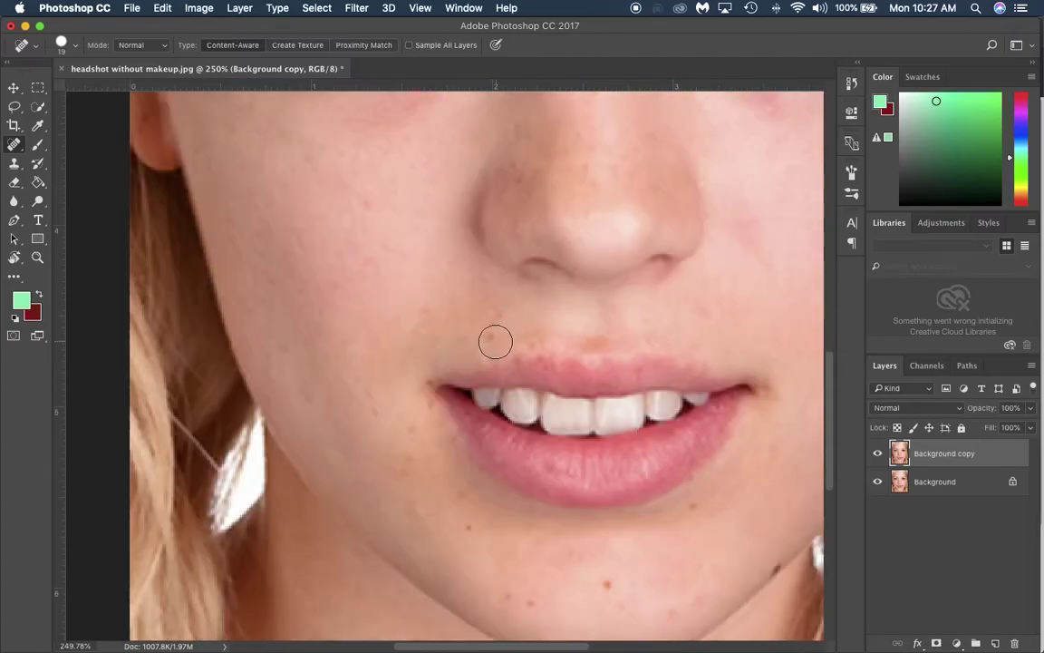
click(589, 340)
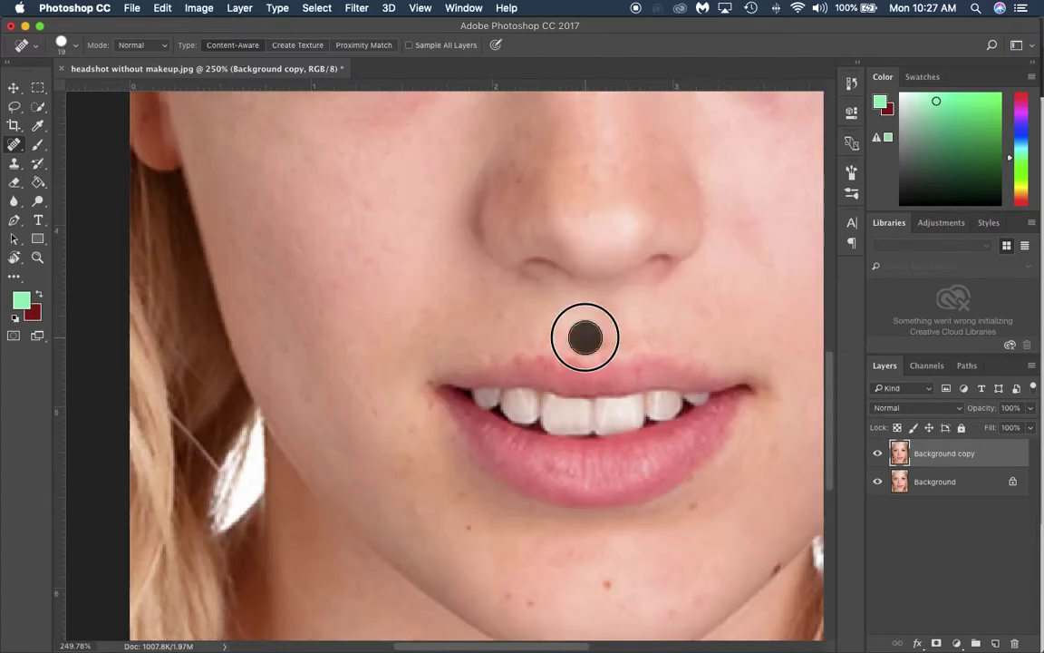
click(374, 414)
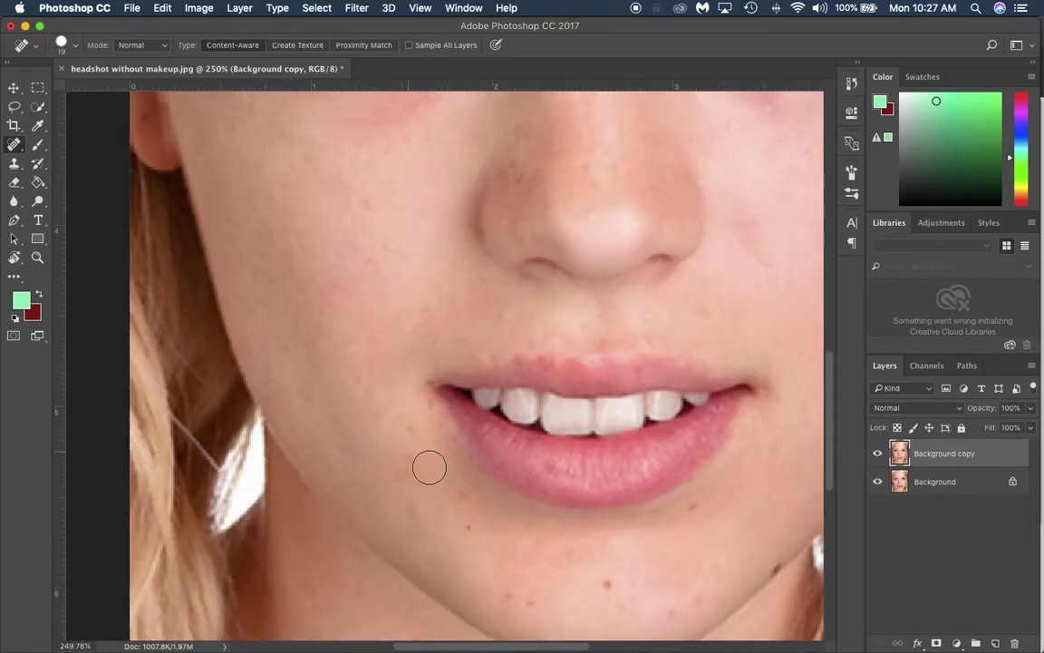
click(411, 430)
click(422, 405)
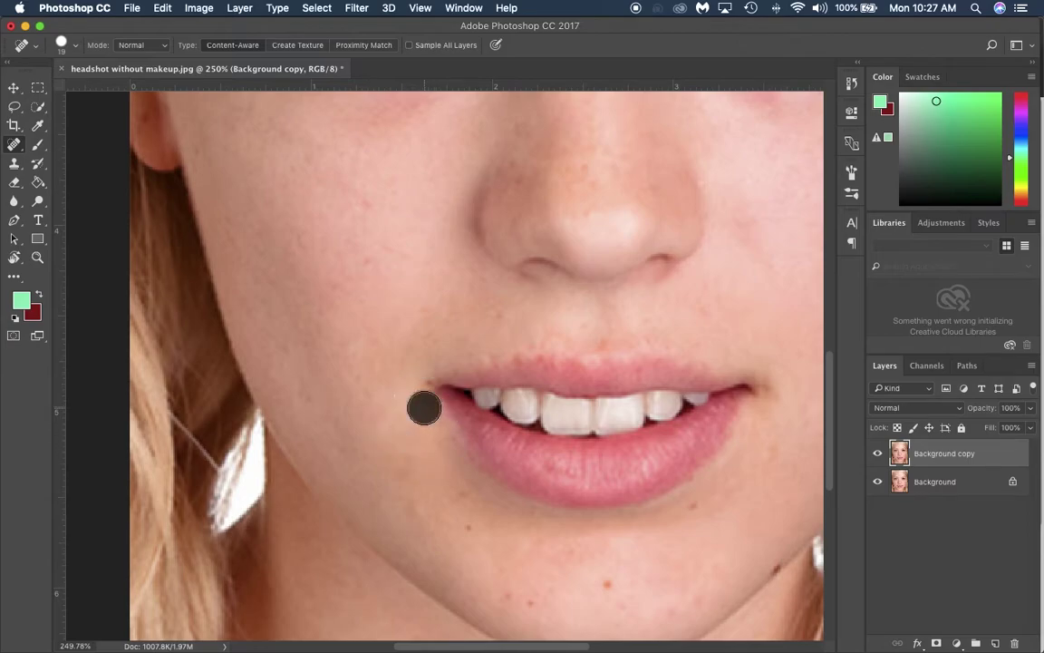
click(359, 381)
click(462, 537)
click(457, 497)
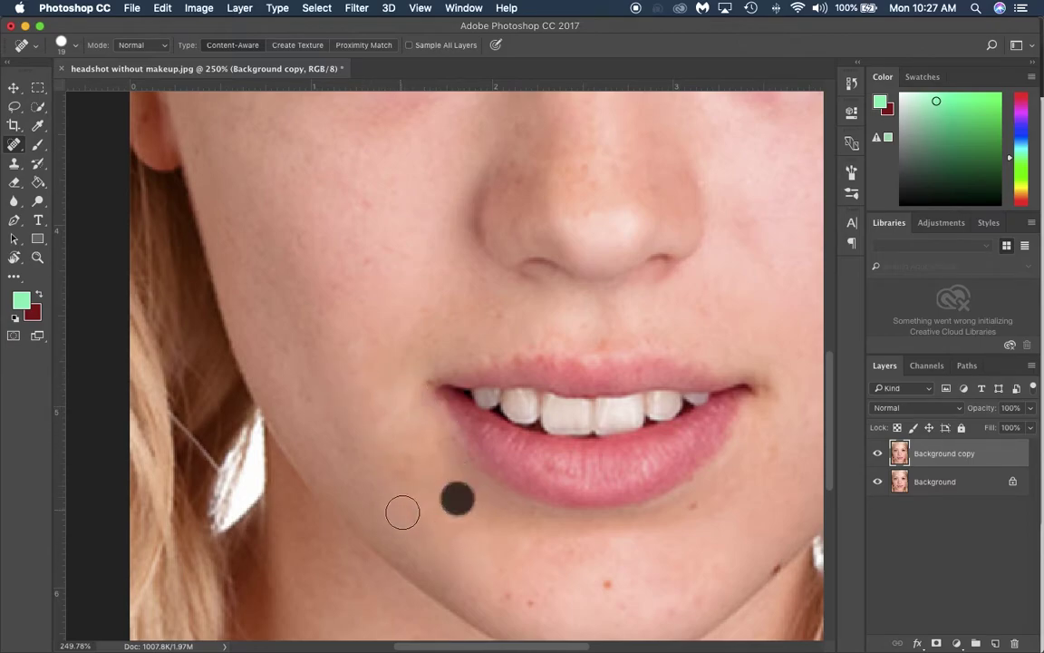
click(401, 508)
Heal the remaining blemishes on the chin, along the jawline and just below the lower lip
scroll(599, 588, down, 2)
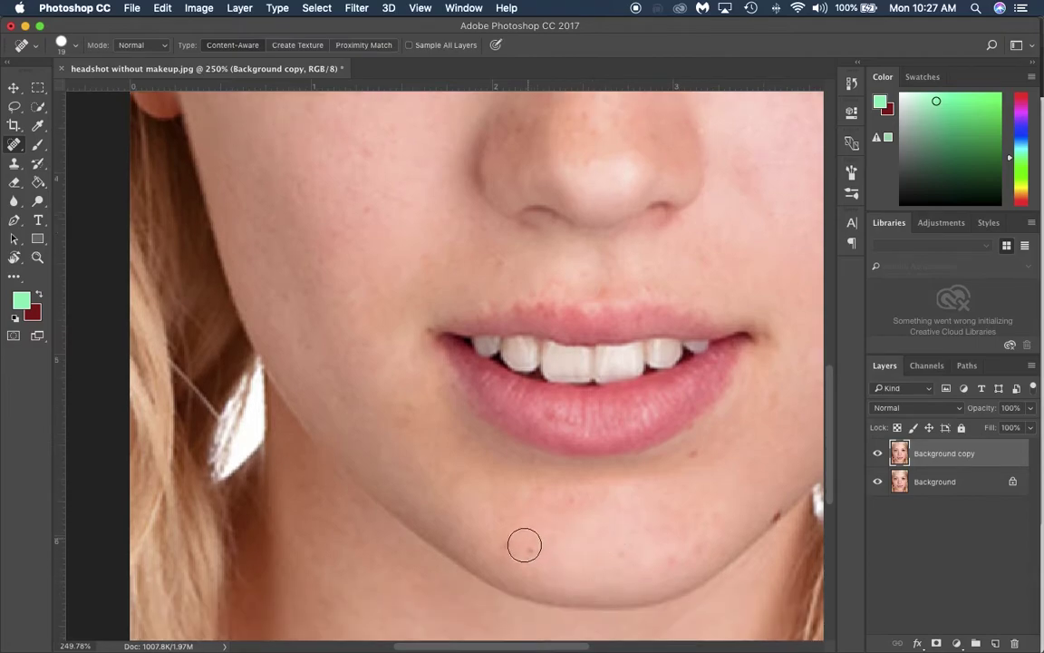
click(516, 546)
click(765, 512)
click(694, 465)
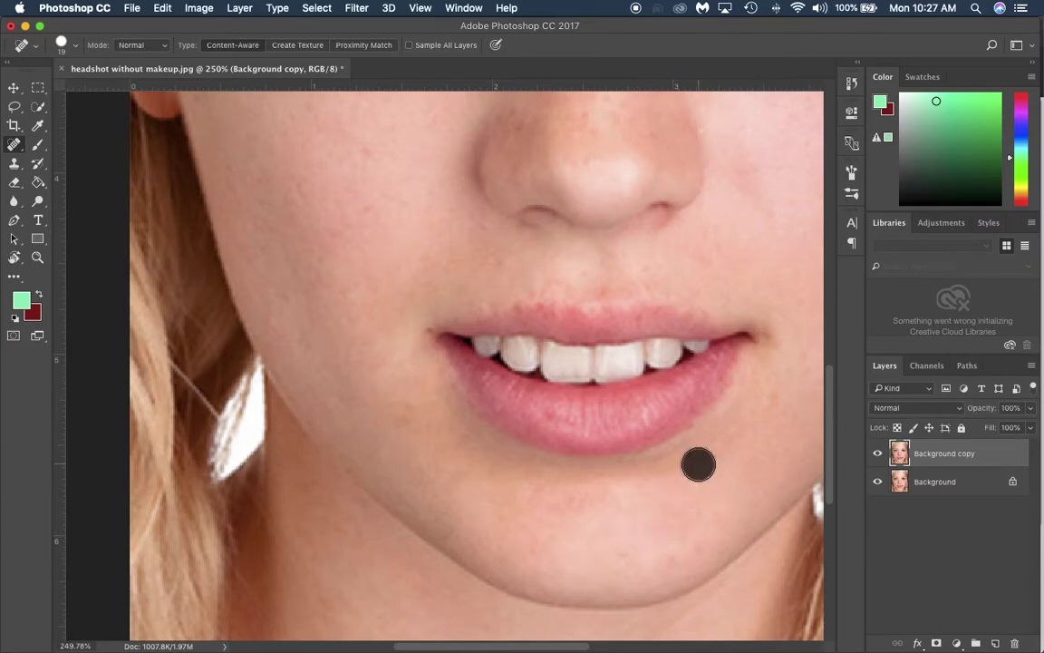
Remove the mole at the image-right jaw edge and the red spot on the cheek above it
scroll(663, 514, right, 2)
scroll(662, 514, right, 10)
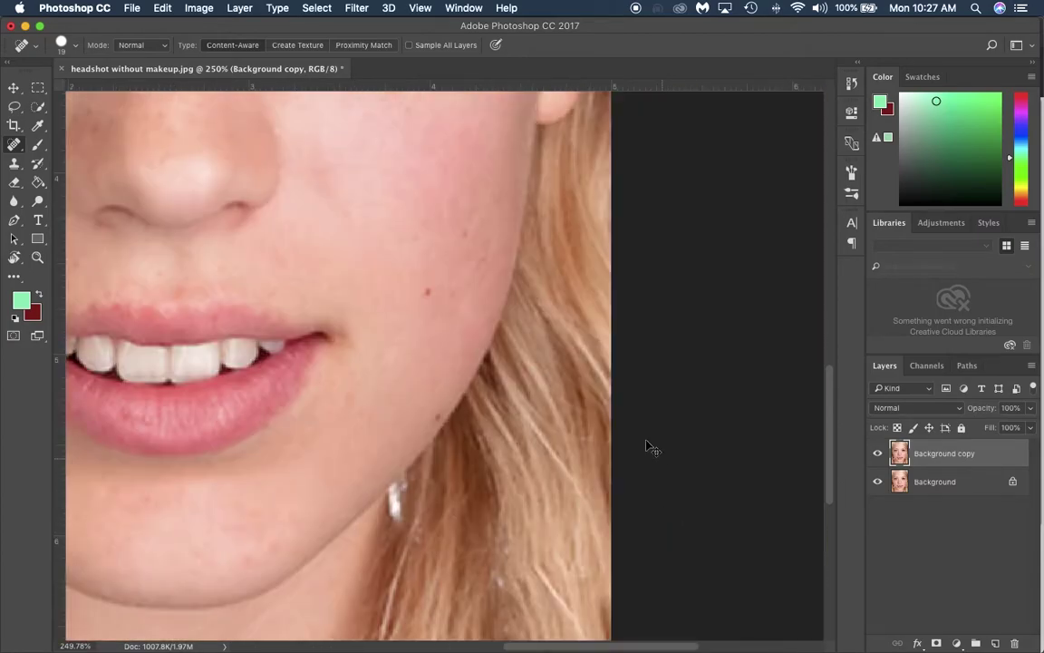
click(431, 409)
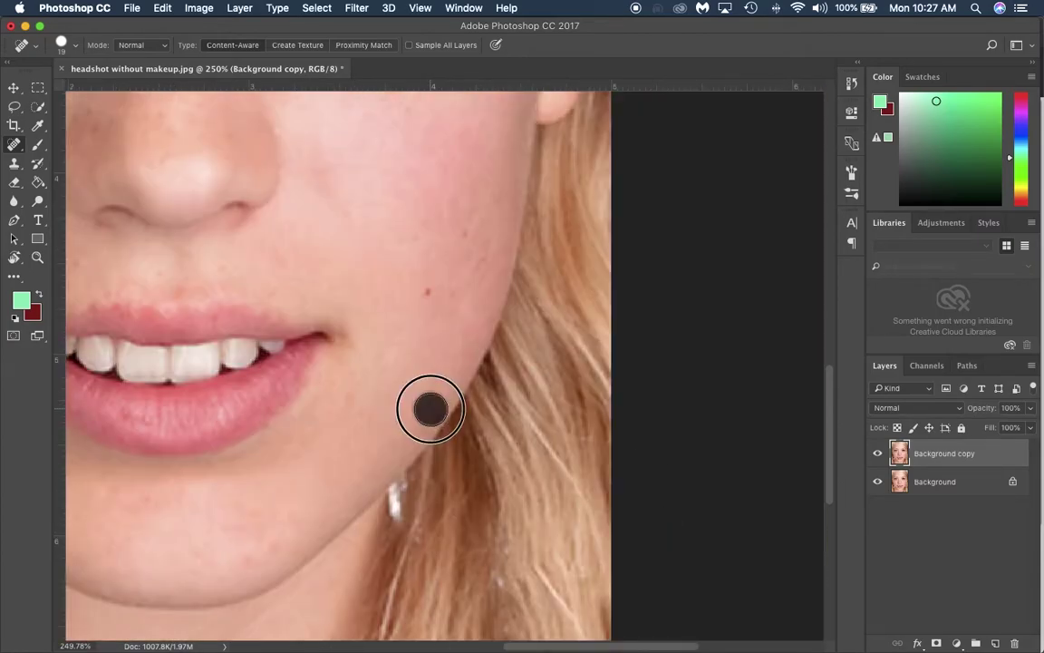
click(424, 290)
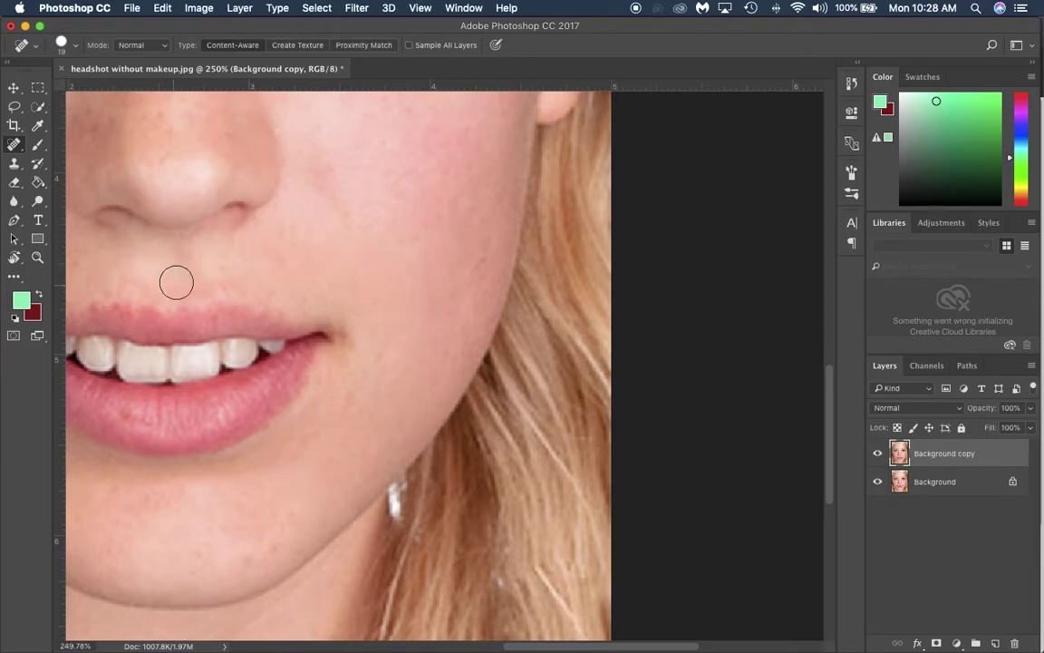
Heal the spots around the image-right eye, near the hairline above its eyebrow and on the forehead
scroll(286, 303, up, 7)
click(471, 159)
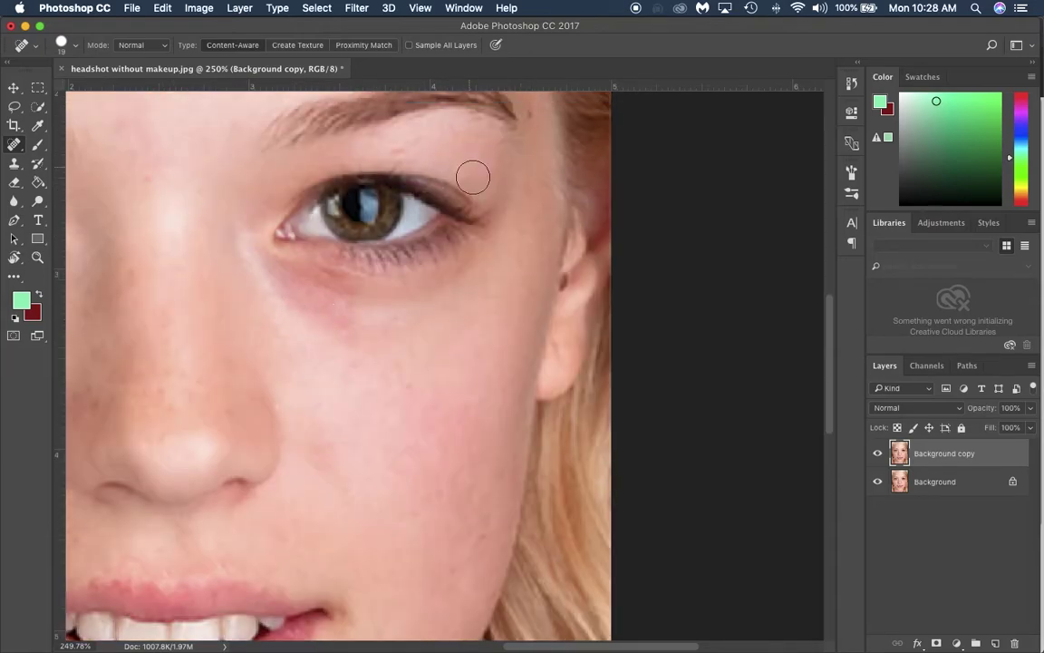
scroll(498, 204, up, 4)
click(531, 279)
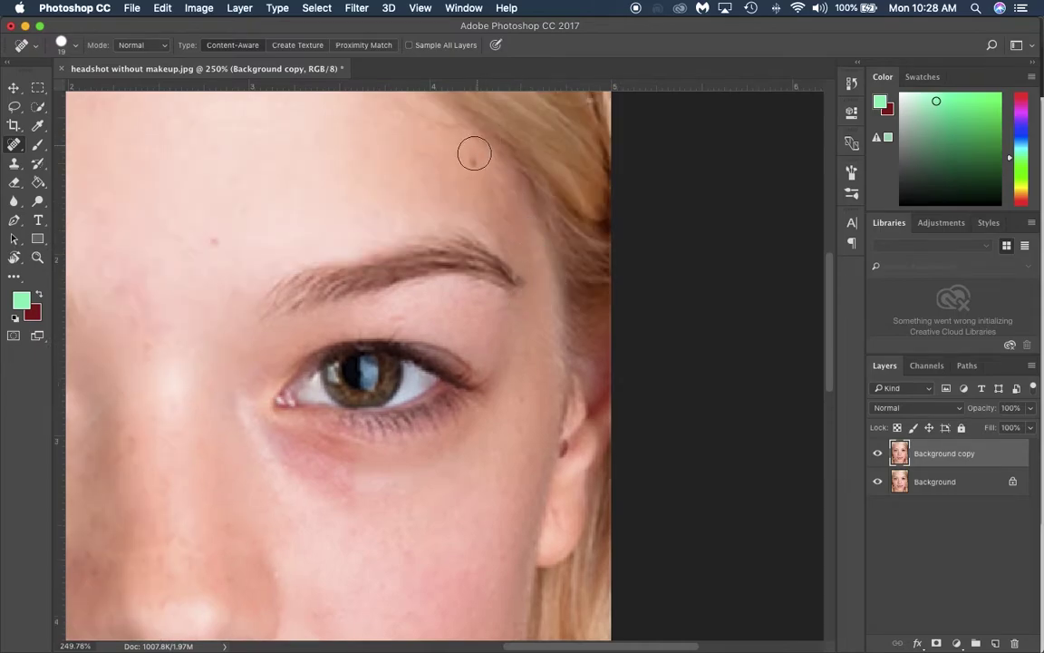
click(473, 160)
click(213, 250)
Inspect the whole face and toggle the Background copy layer's visibility to compare the retouched skin with the original
scroll(228, 252, down, 4)
scroll(254, 308, up, 2)
scroll(258, 313, left, 3)
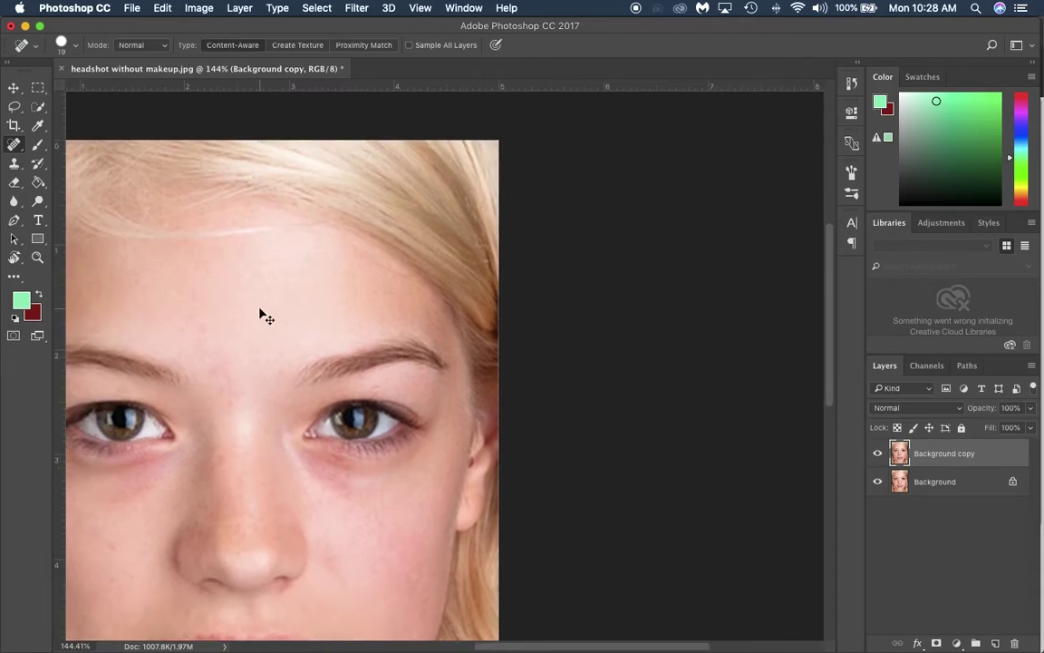
scroll(405, 355, down, 5)
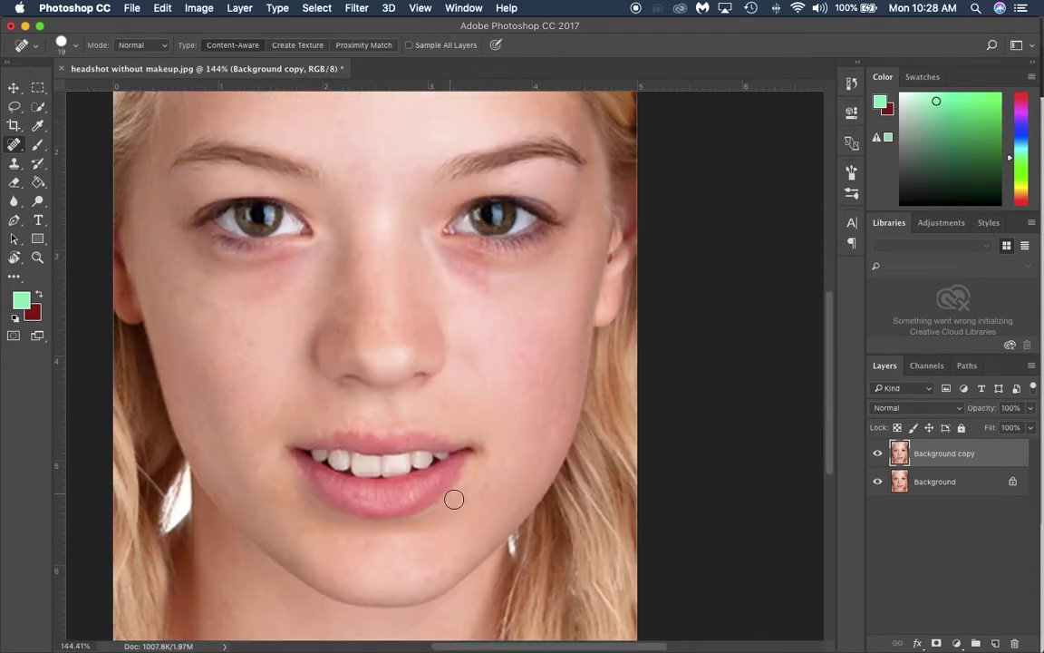
scroll(443, 534, up, 2)
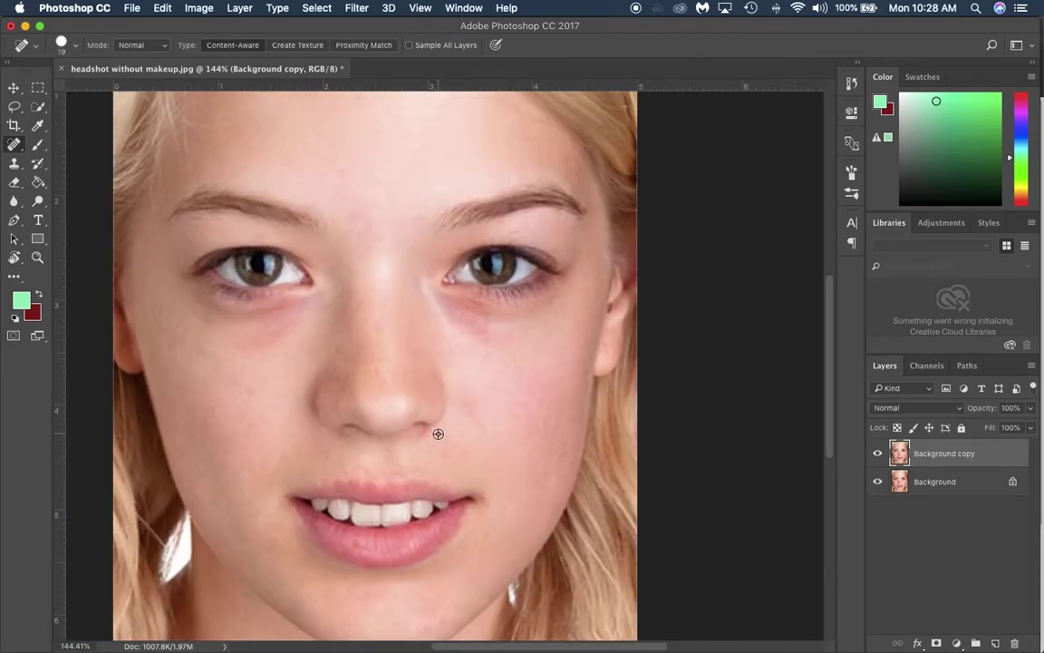
scroll(438, 432, down, 2)
click(878, 454)
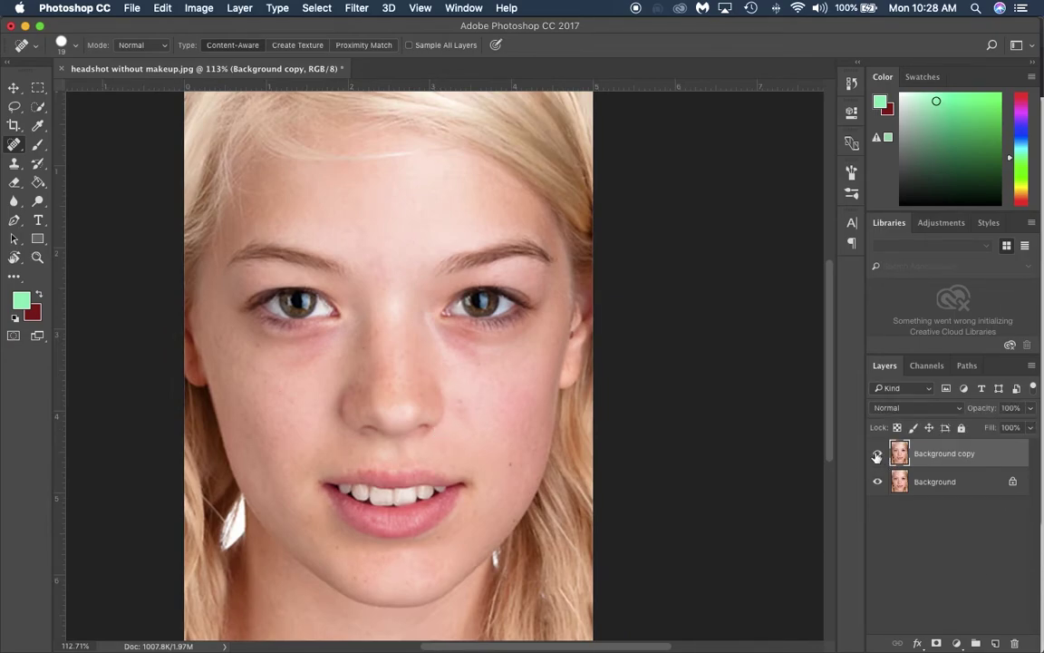
click(877, 454)
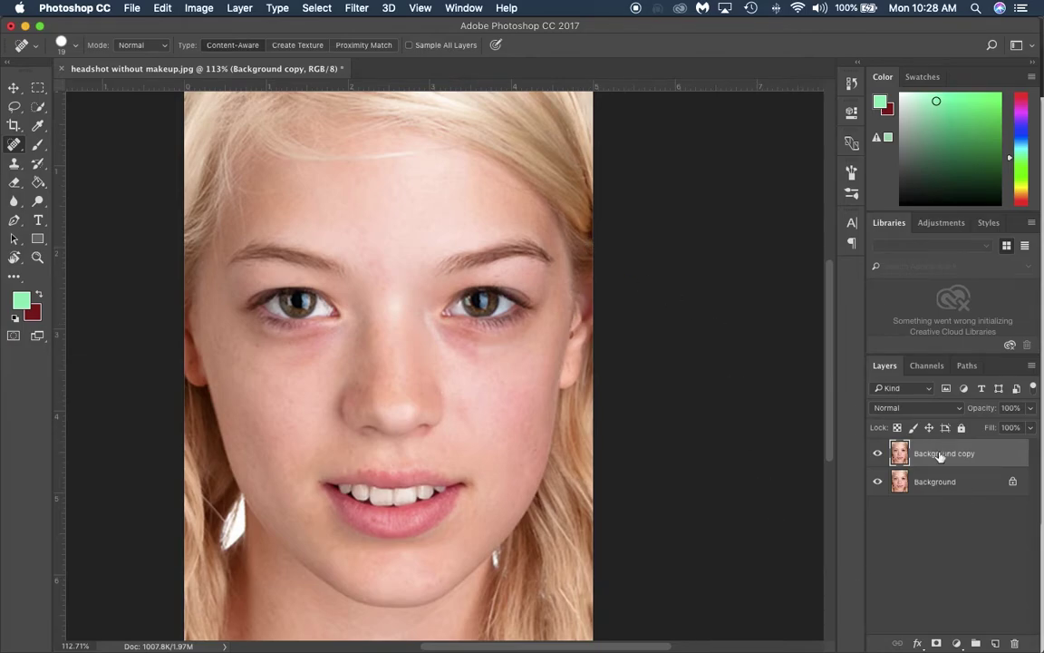
Add a new empty layer above Background copy and name it "Lipstick"
click(995, 644)
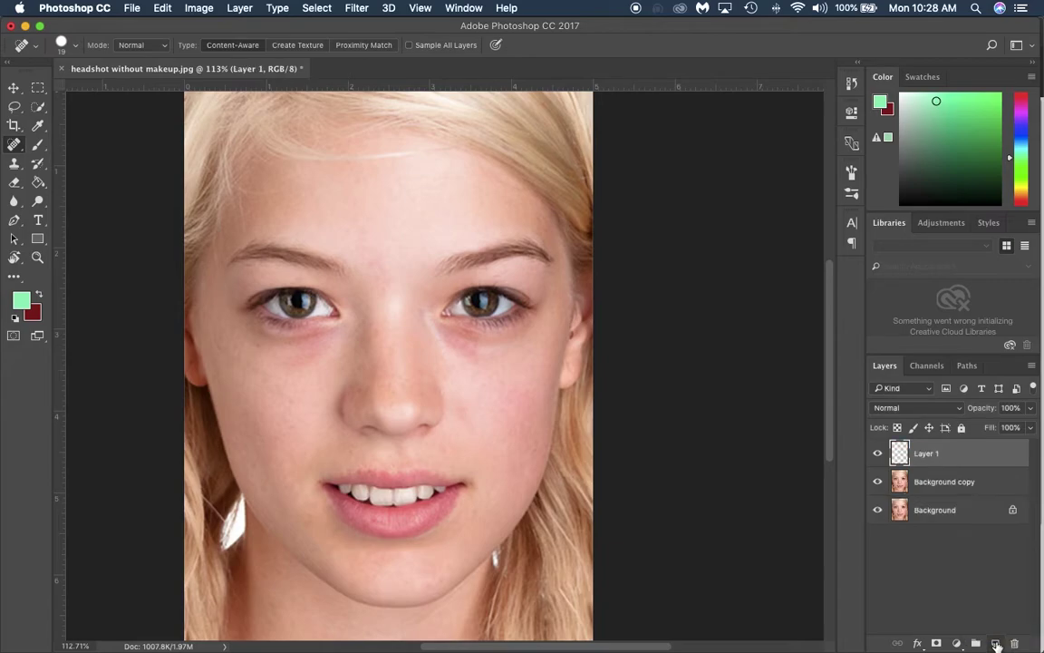
double_click(933, 455)
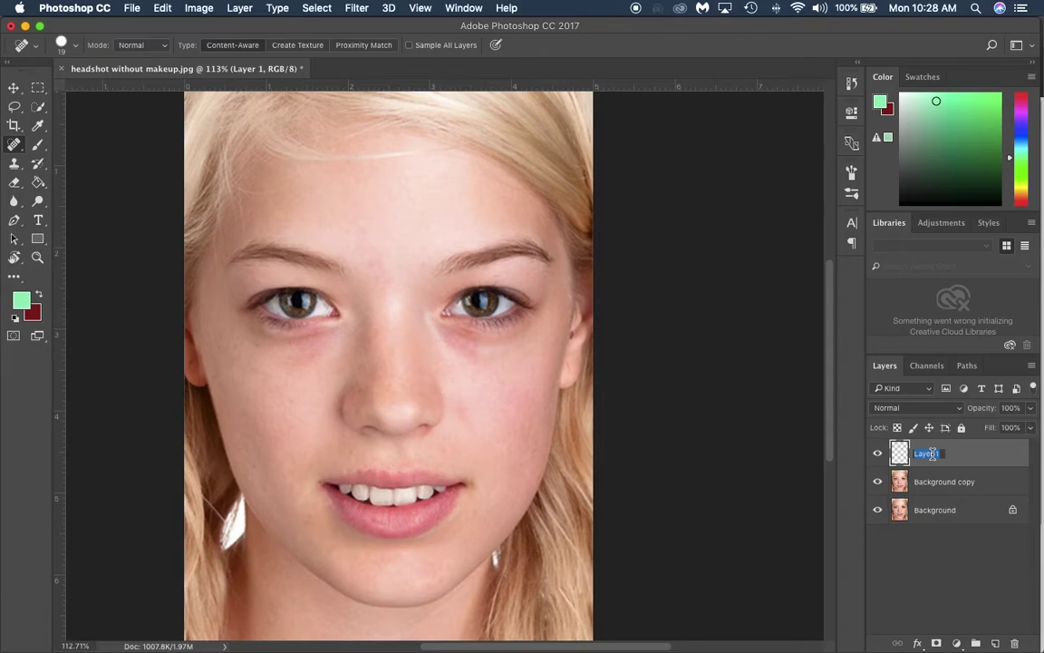
text(Lipstick)
key(Return)
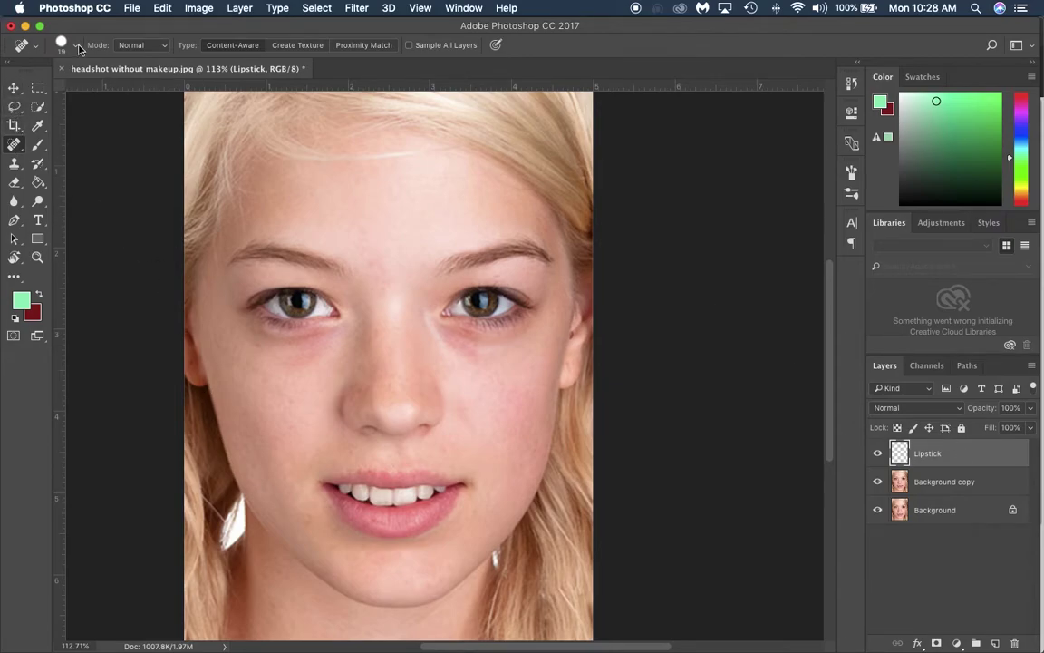
Select both lips by tracing their outer outline from corner to corner with the Magnetic Lasso tool
click(18, 111)
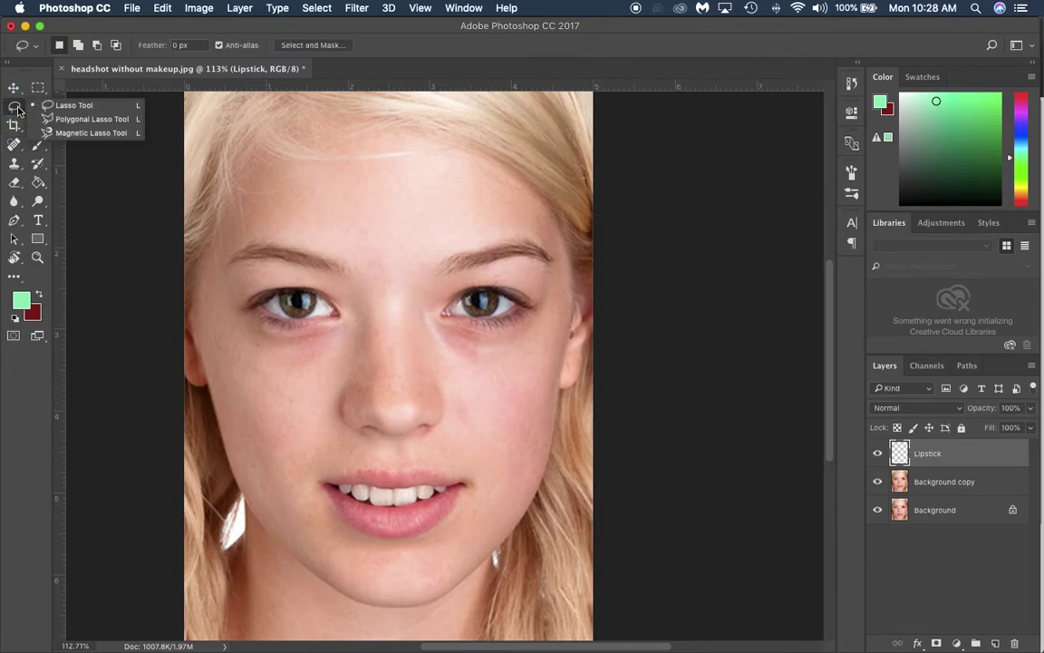
click(69, 120)
scroll(396, 527, up, 5)
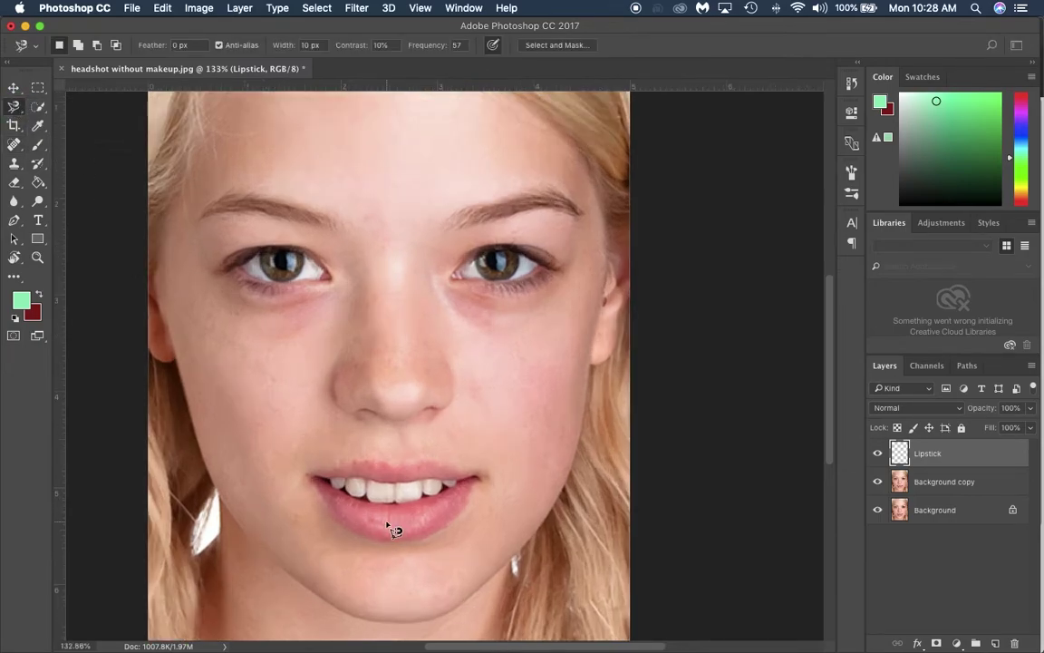
scroll(405, 426, up, 1)
scroll(401, 424, down, 3)
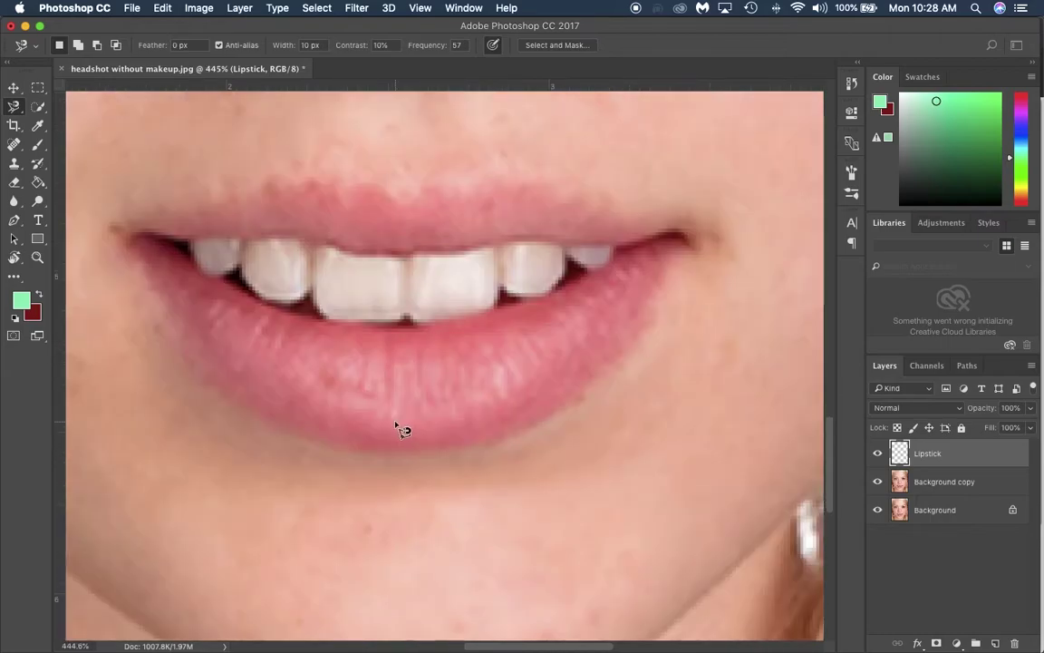
click(127, 241)
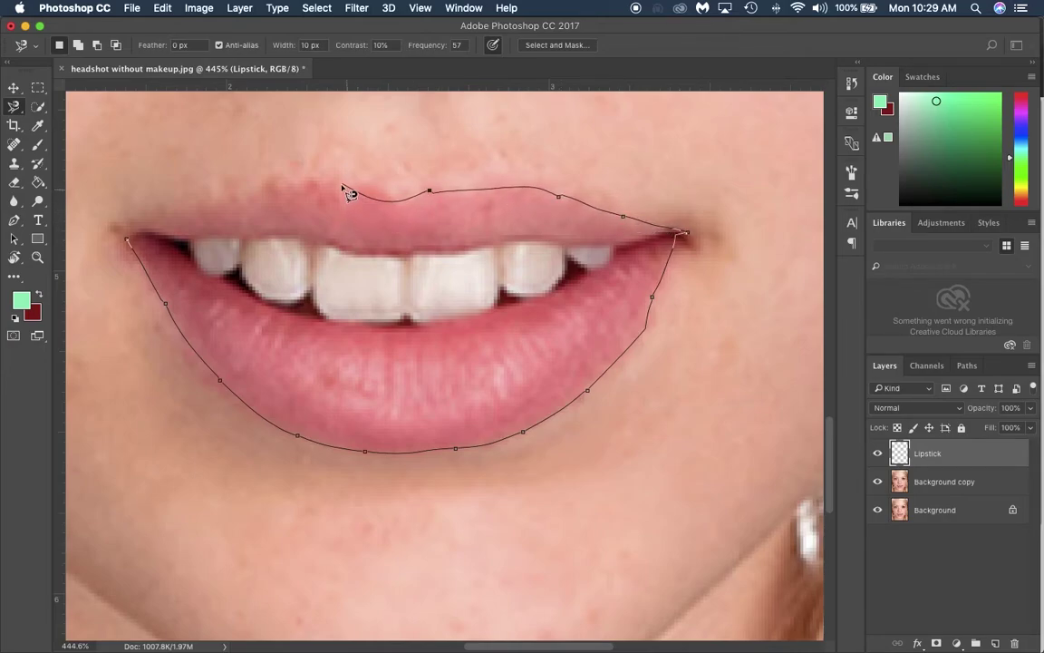
click(128, 240)
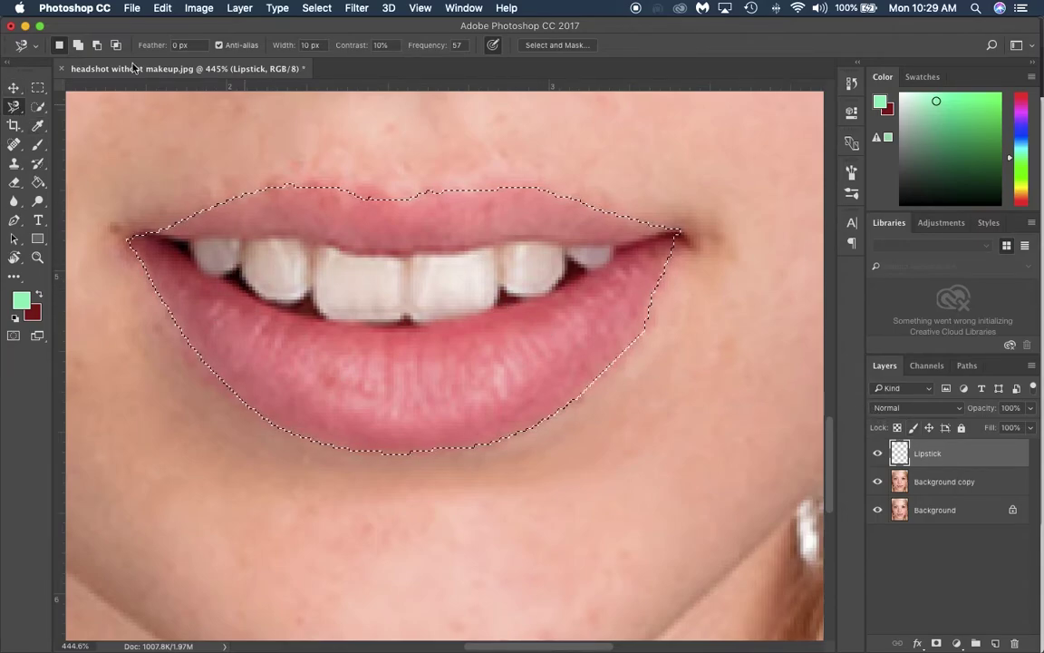
Set up the Brush tool at 25 px with a bright blue foreground colour
click(38, 294)
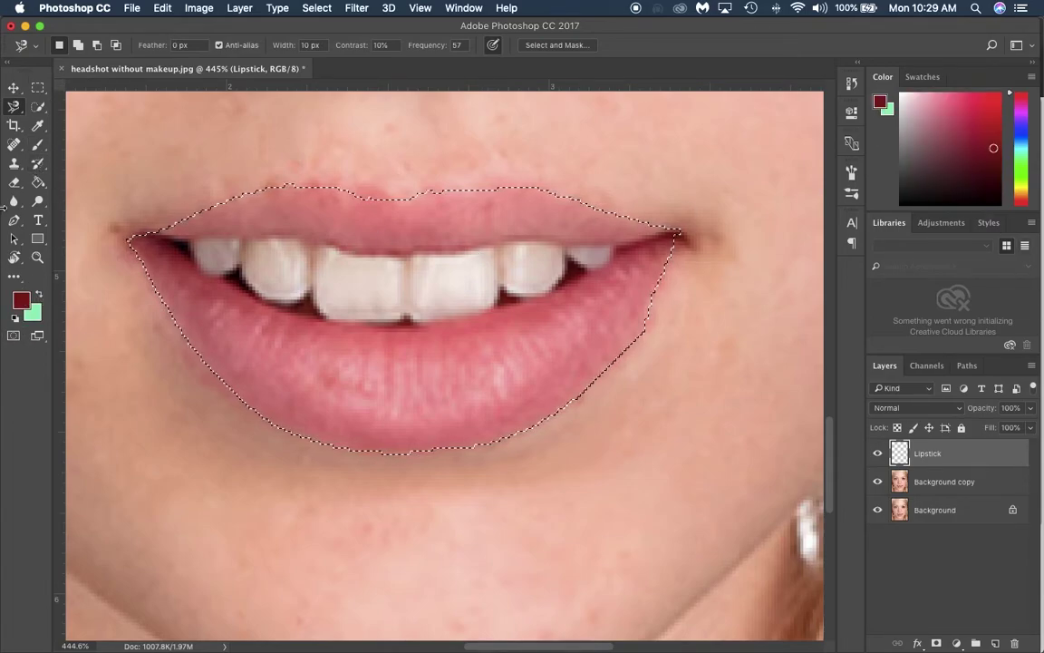
click(39, 148)
key(bracketright)
key(bracketright)
key(bracketright)
key(bracketright)
key(bracketright)
key(bracketright)
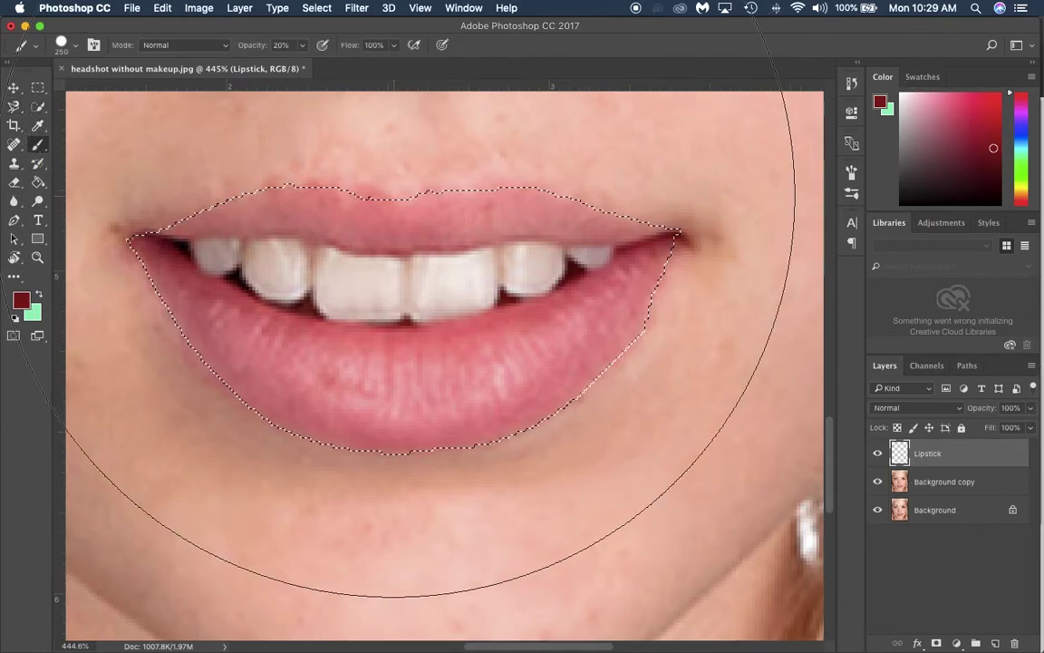
key(bracketleft)
key(bracketleft)
key(bracketleft)
key(bracketleft)
key(bracketleft)
key(bracketleft)
key(bracketleft)
key(bracketleft)
key(bracketleft)
key(bracketleft)
key(bracketleft)
key(bracketleft)
key(bracketleft)
key(bracketleft)
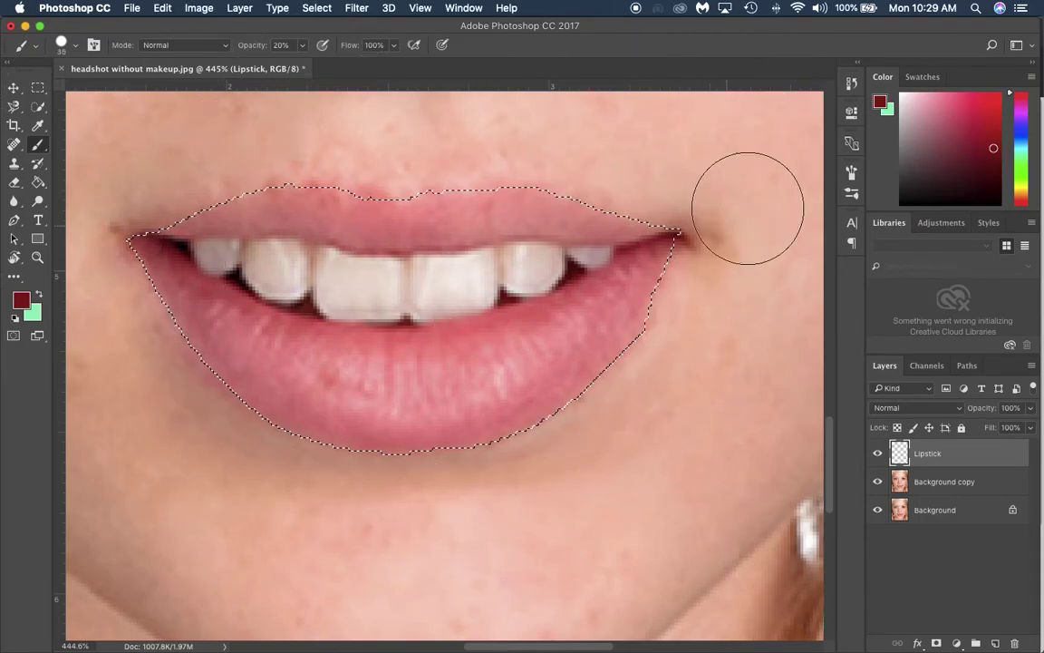
click(1023, 126)
click(980, 97)
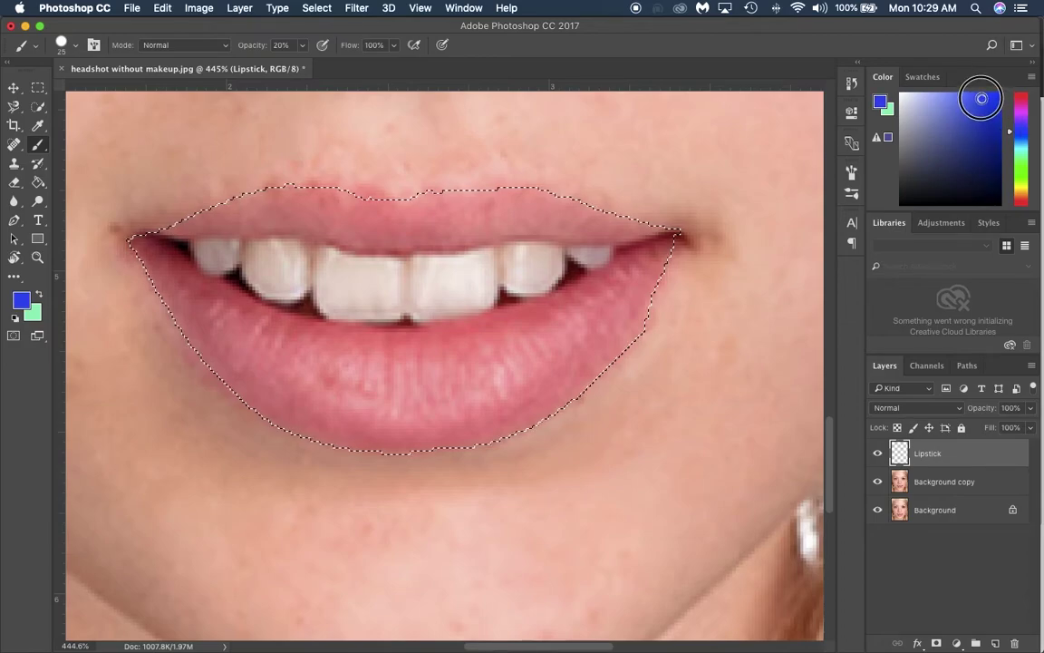
Try a blue brush stroke across the upper lip at 20% brush opacity
mouse_move(185, 204)
mouse_down()
mouse_move(358, 217)
mouse_move(567, 256)
mouse_up()
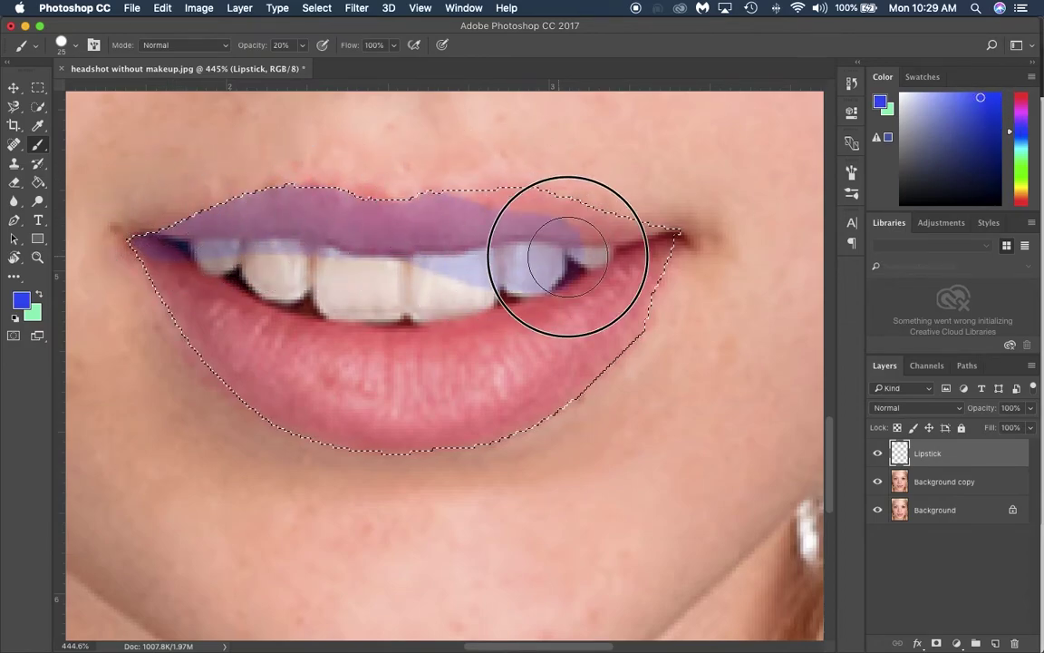
key(z)
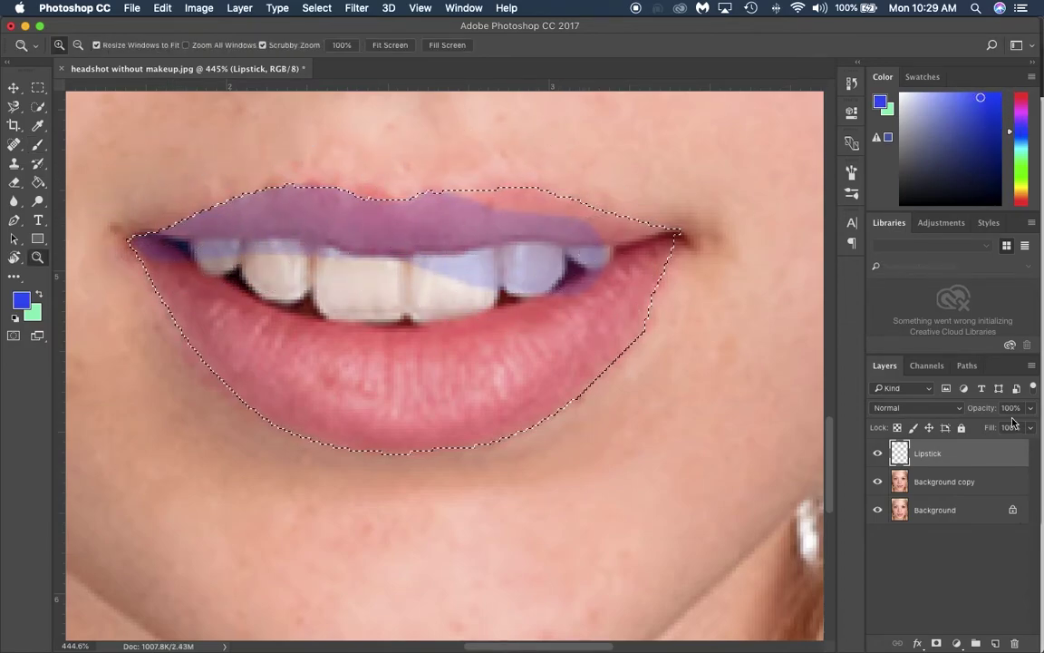
click(38, 145)
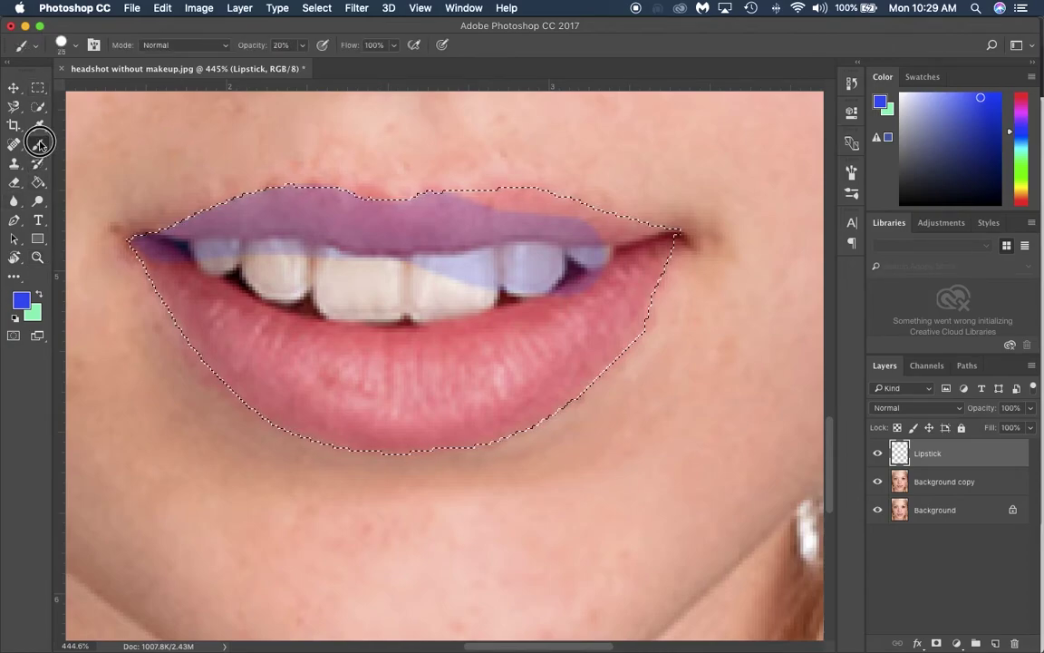
Raise the brush opacity to 100% and undo the faint blue stroke on the upper lip
click(303, 45)
drag(300, 62, 382, 73)
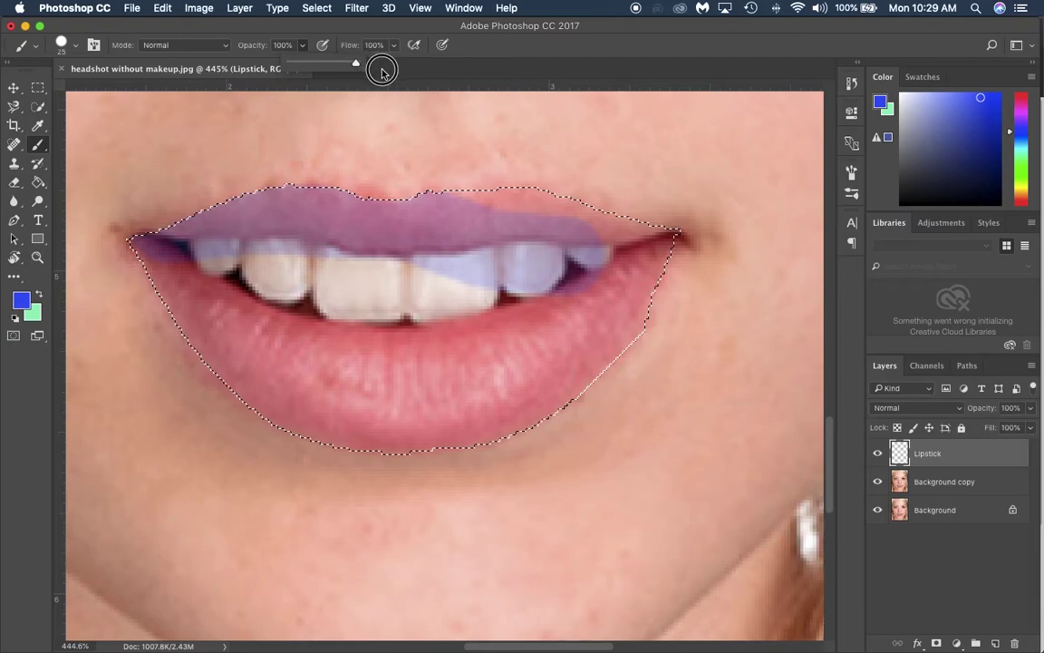
click(74, 48)
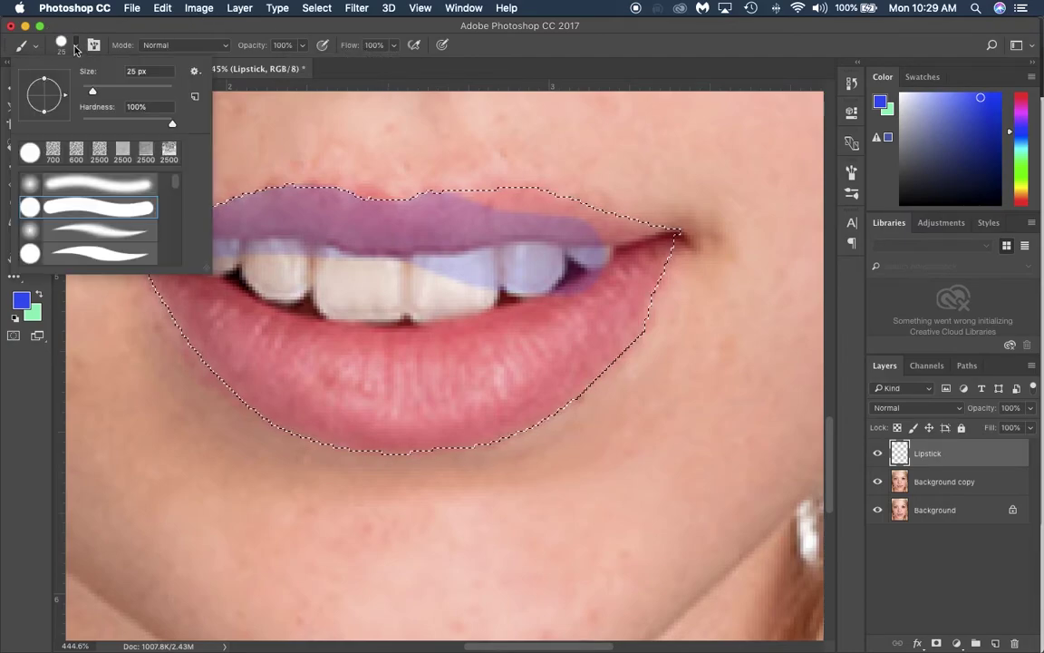
click(73, 48)
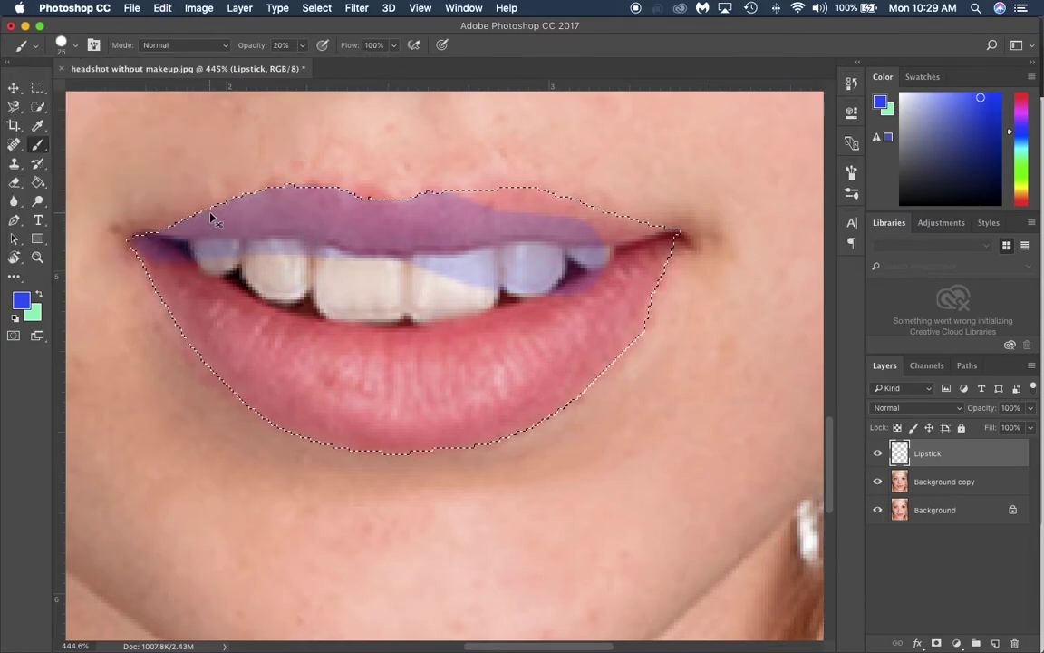
key(super+z)
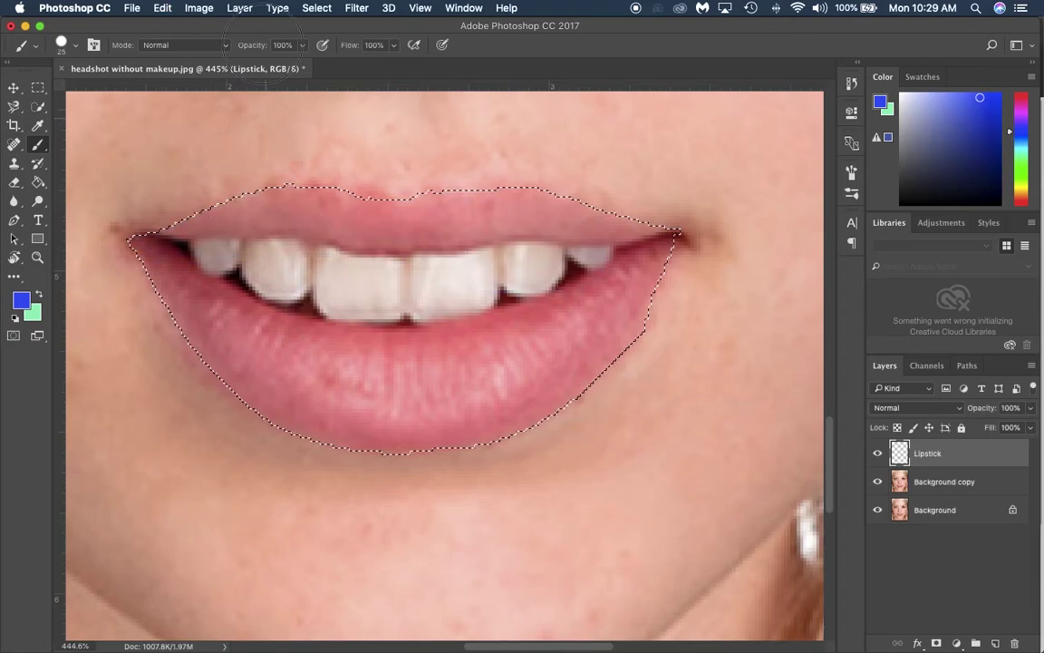
Paint the whole upper lip solid blue inside the selection on the Lipstick layer, keeping most of the teeth clear
drag(175, 214, 319, 206)
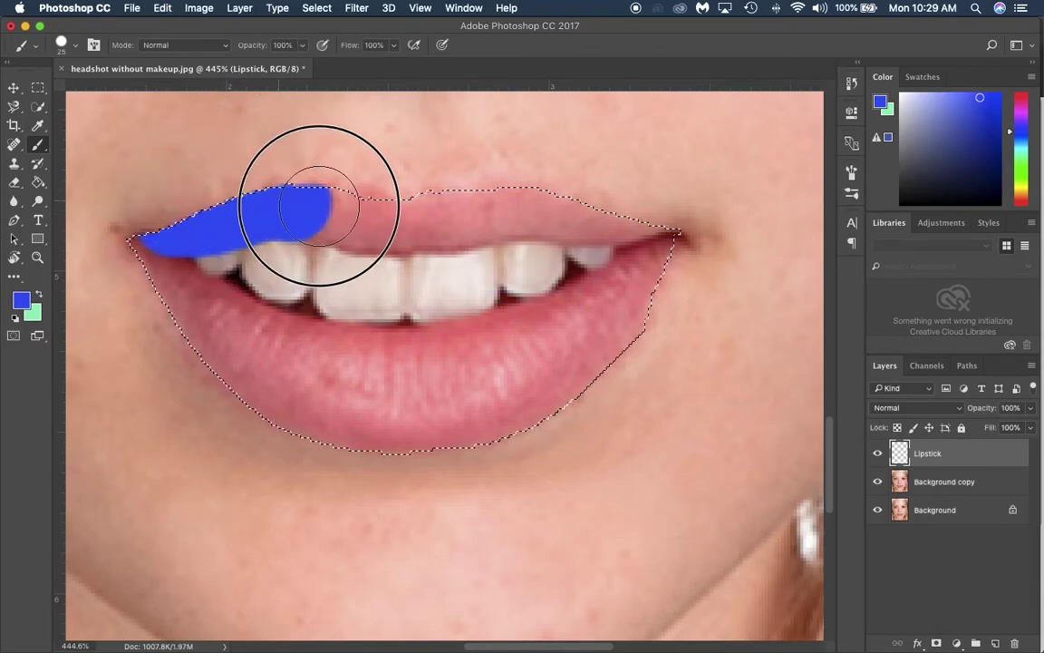
key([)
key([)
key([)
click(412, 208)
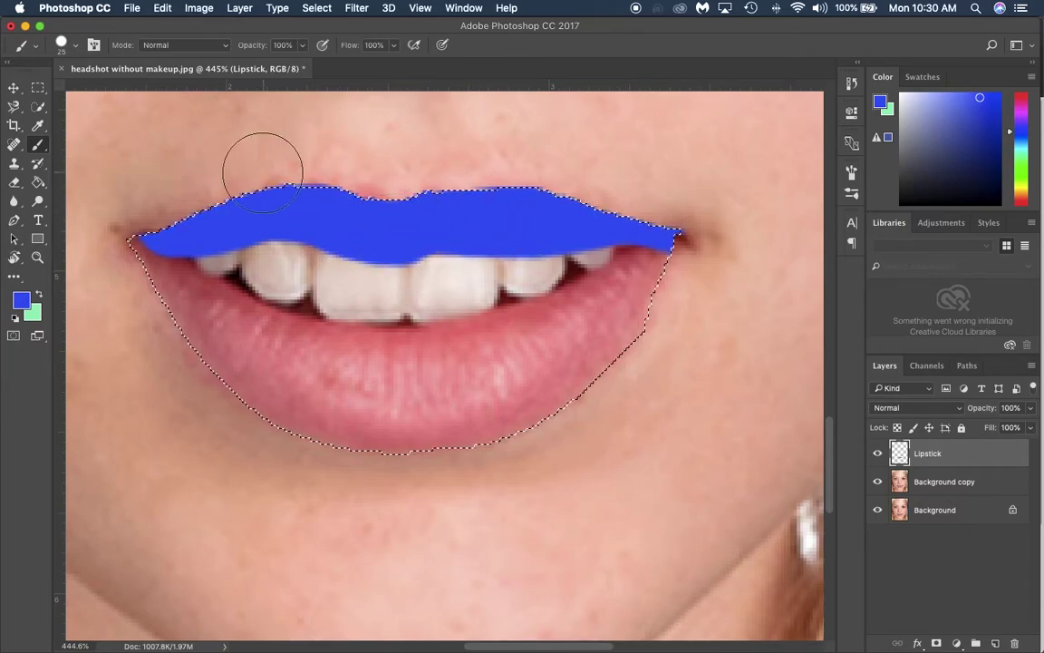
mouse_move(168, 166)
mouse_down()
mouse_move(517, 176)
mouse_move(543, 130)
mouse_move(821, 135)
mouse_up()
drag(653, 453, 783, 328)
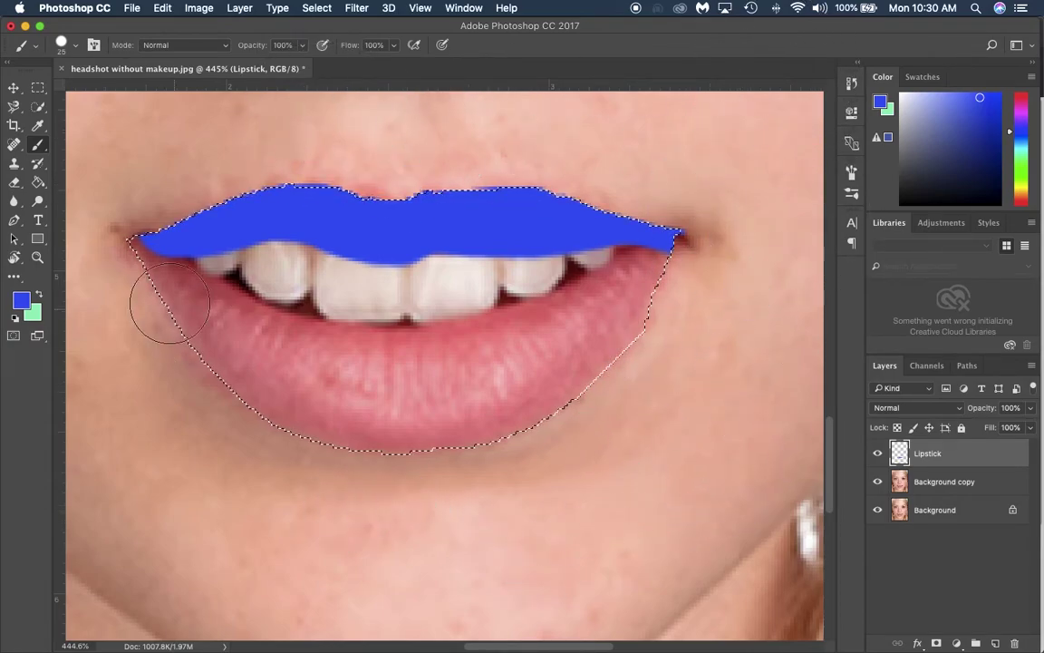
Paint the entire lower lip solid blue, from the mouth corners down to the selection's lower edge
mouse_move(138, 275)
mouse_down()
mouse_move(152, 299)
mouse_move(179, 308)
mouse_up()
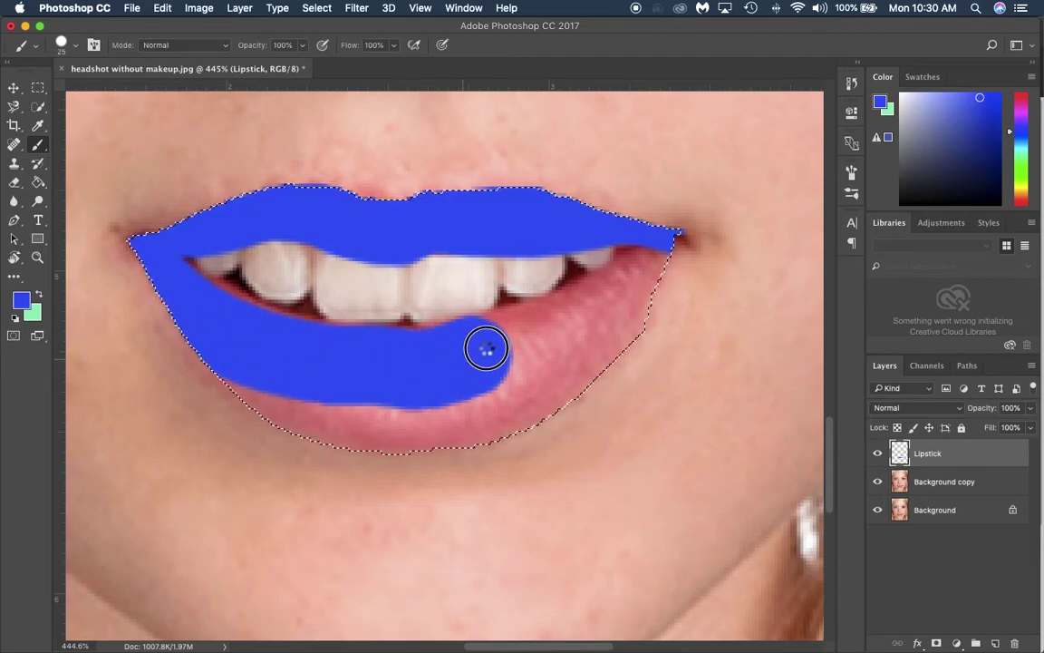
drag(609, 303, 684, 263)
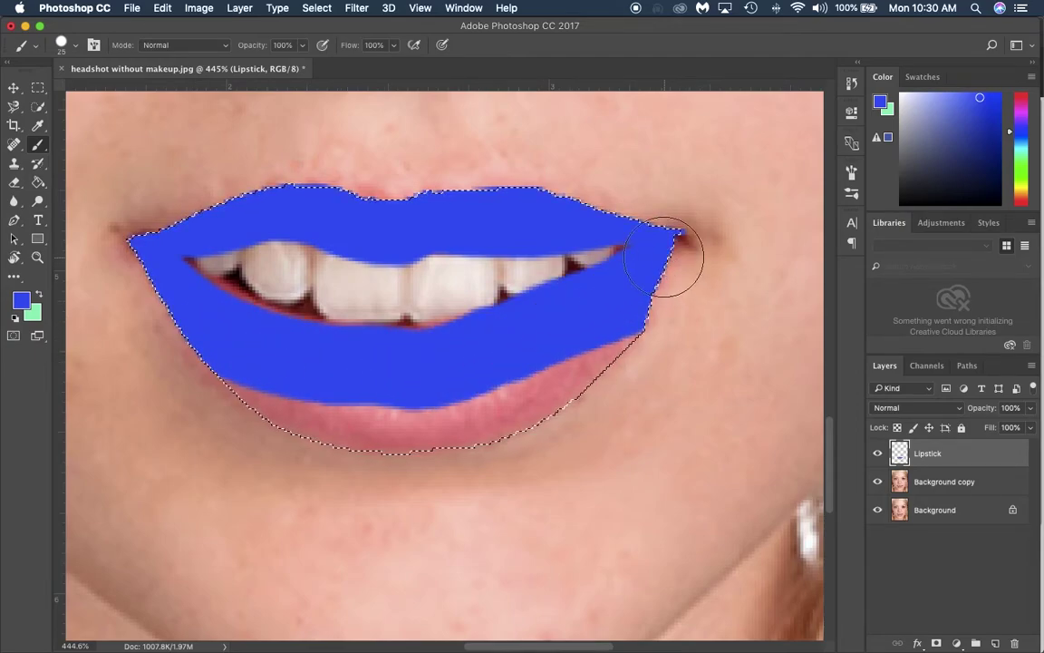
drag(166, 280, 205, 315)
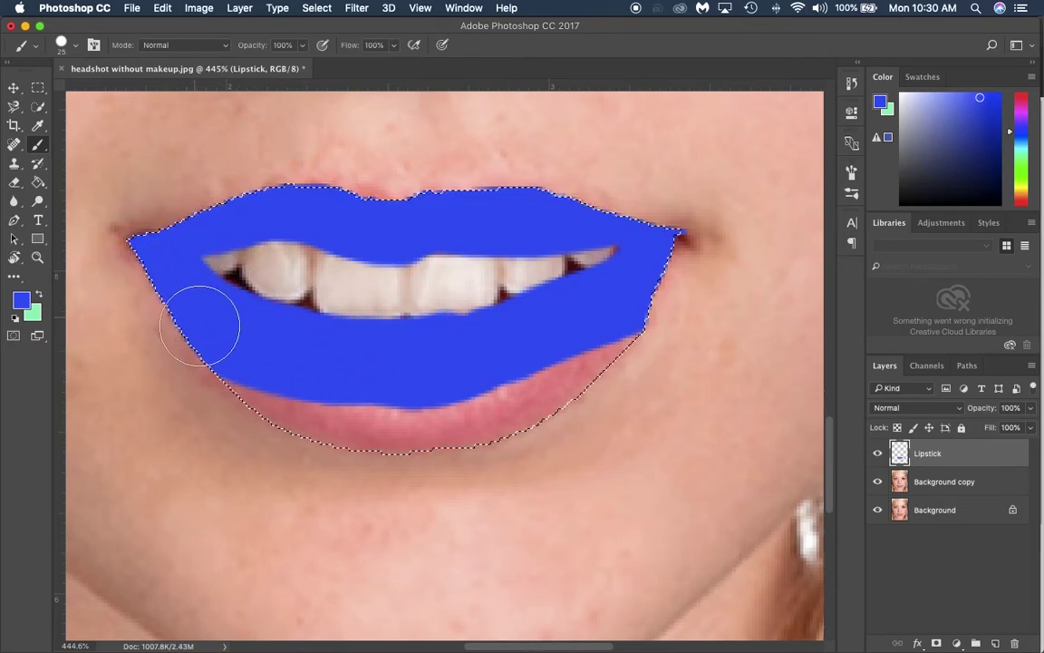
mouse_move(199, 327)
mouse_down()
mouse_move(299, 444)
mouse_move(739, 292)
mouse_move(399, 444)
mouse_up()
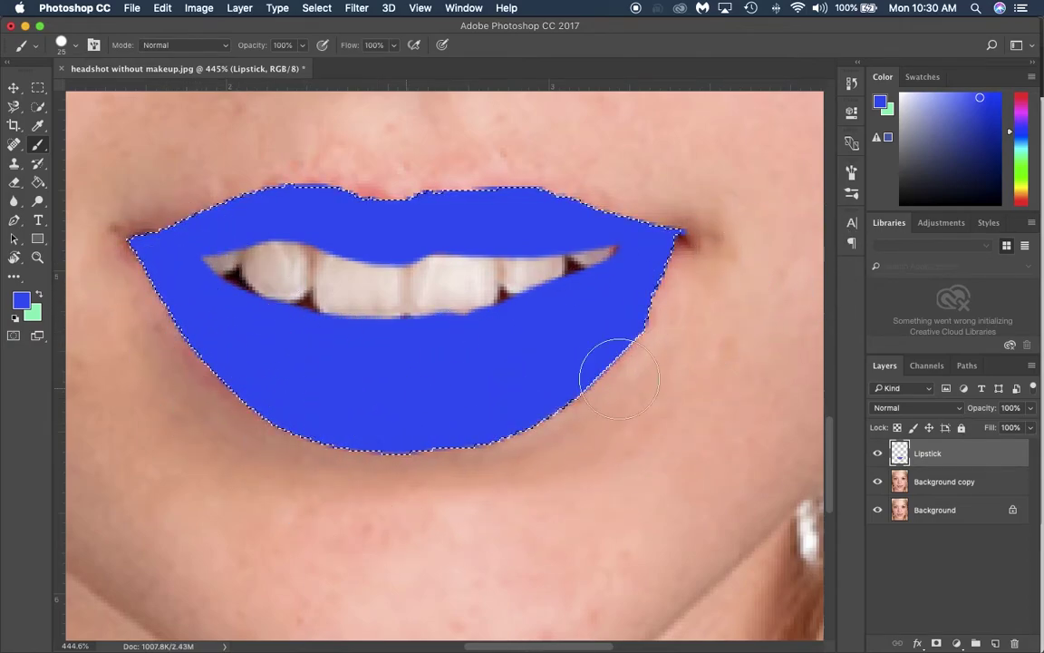
Try the Dissolve blend mode on the Lipstick layer
key(v)
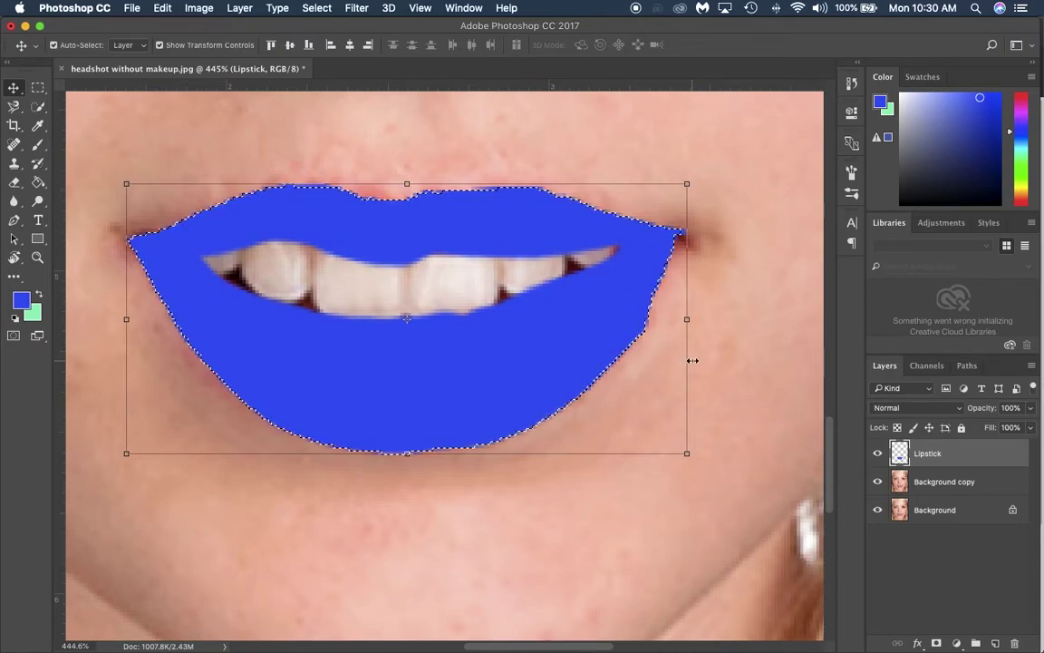
click(943, 408)
click(961, 422)
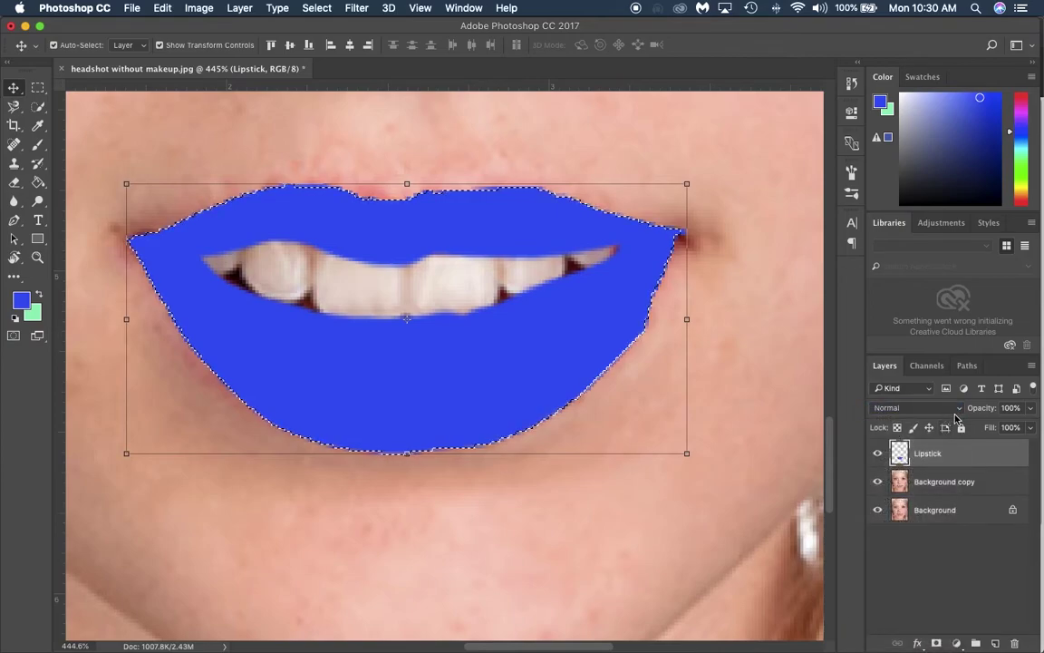
click(956, 411)
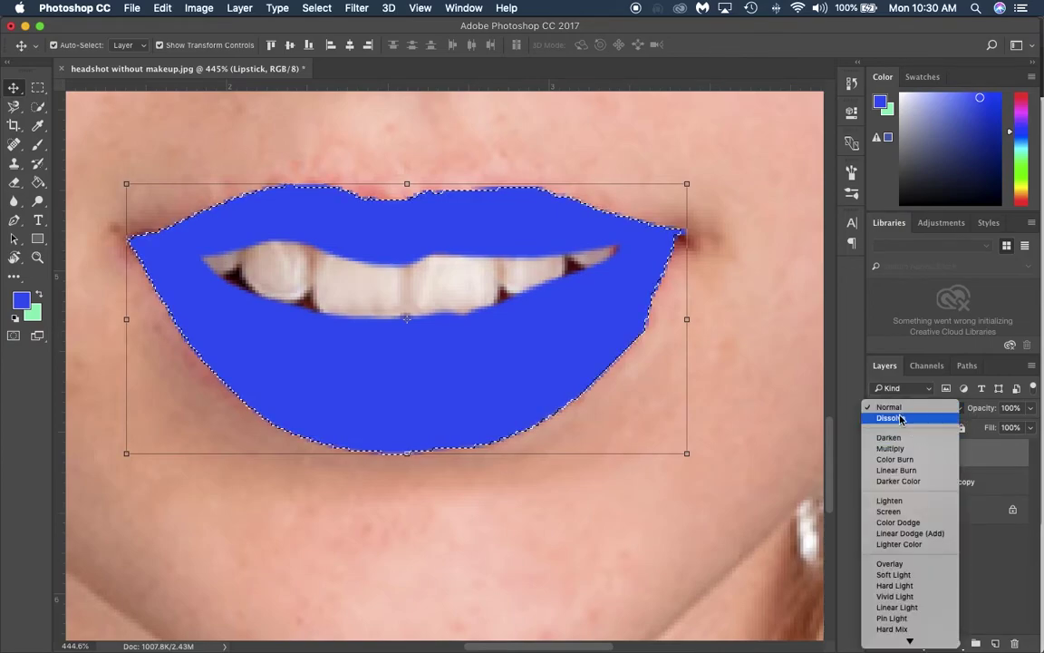
click(899, 418)
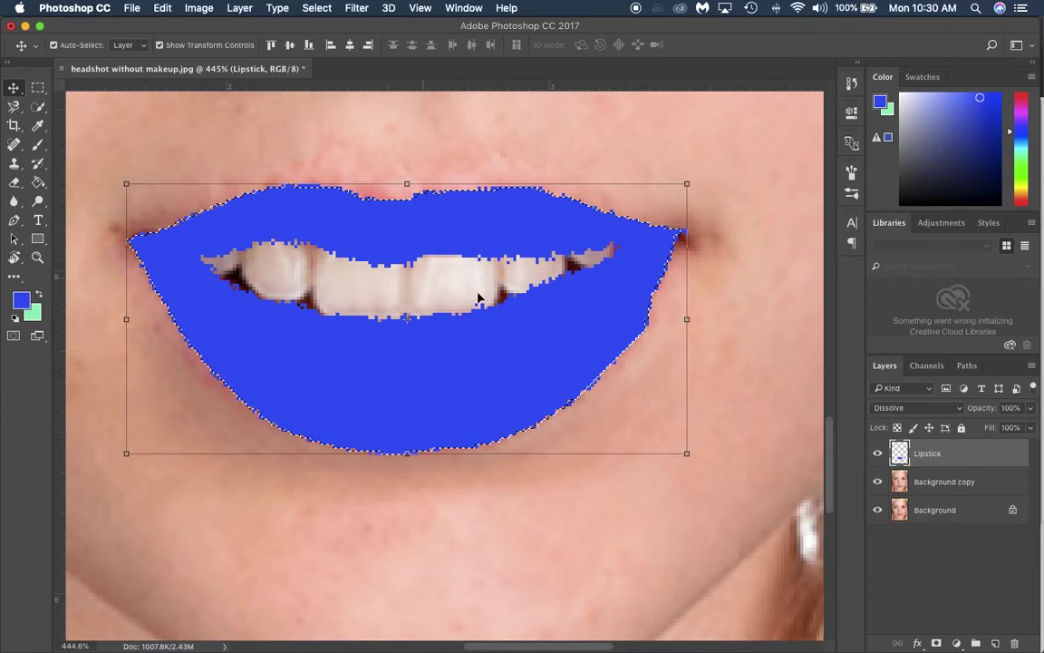
key(b)
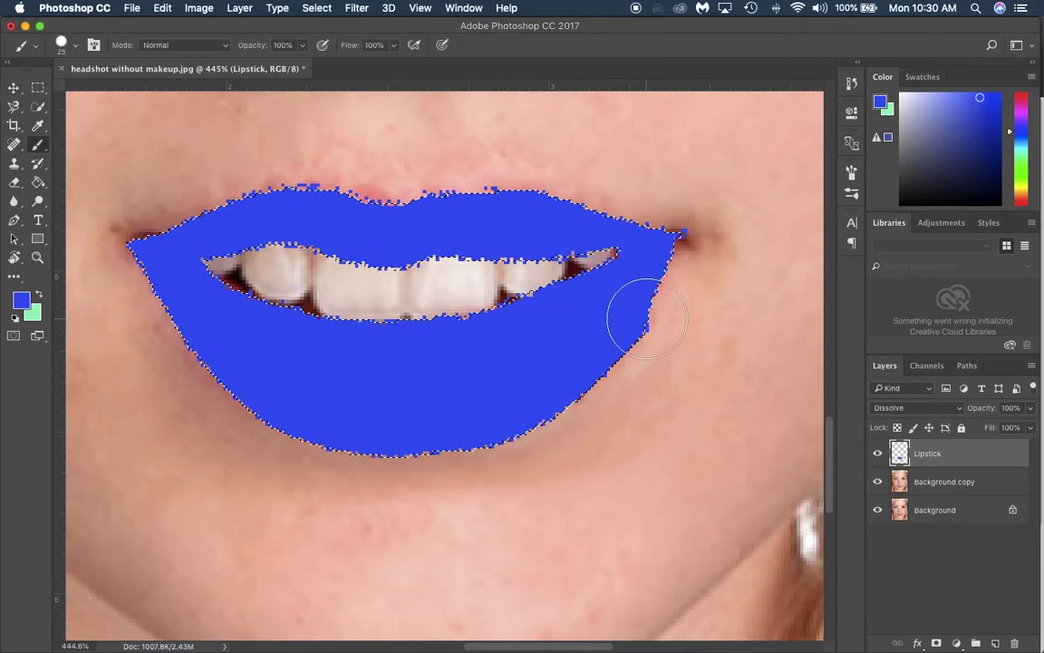
Try the Darken, Multiply and Lighten blend modes on the Lipstick layer
click(934, 408)
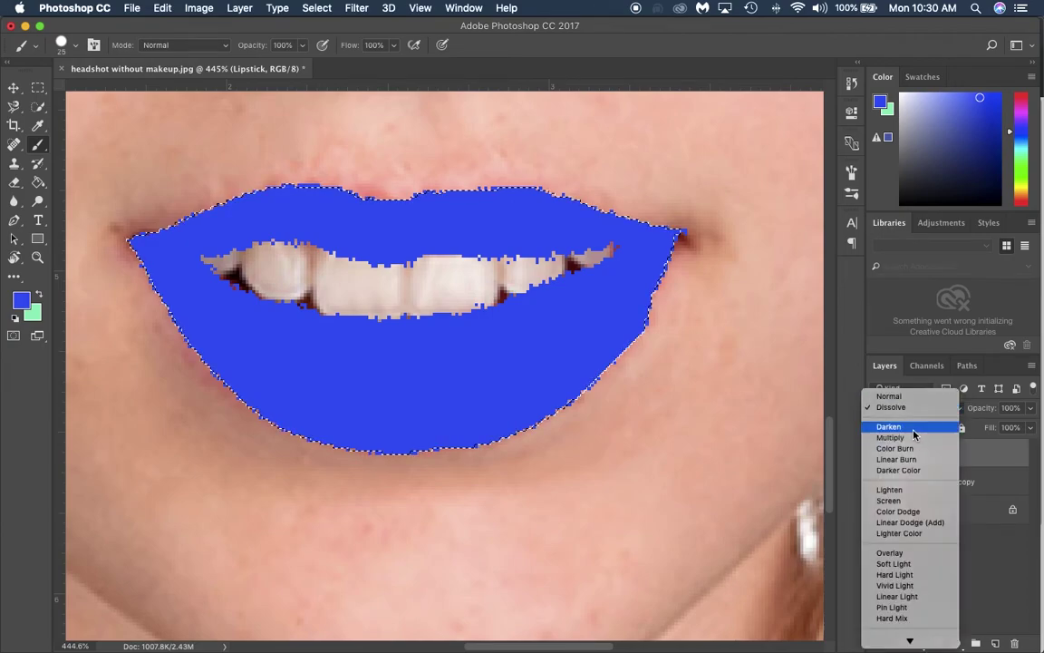
click(914, 428)
click(941, 412)
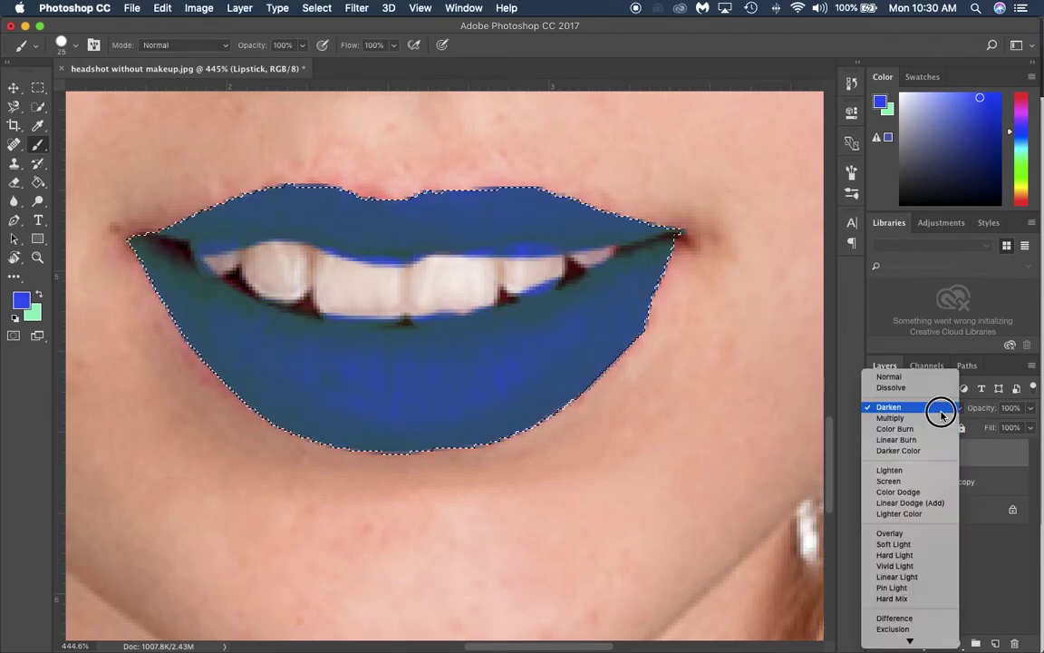
click(920, 418)
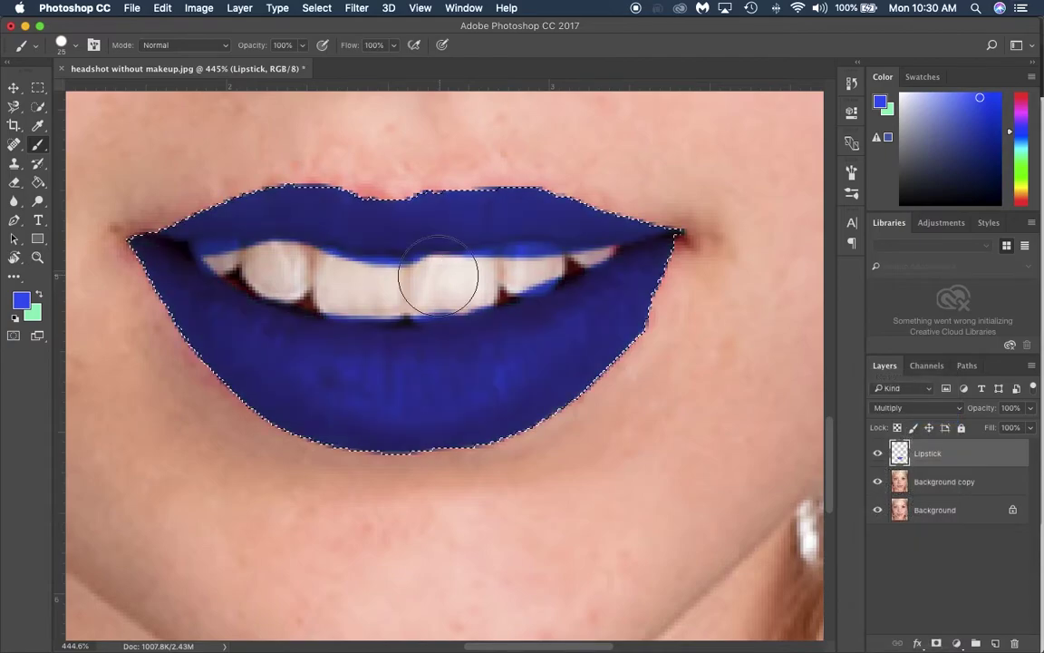
click(958, 410)
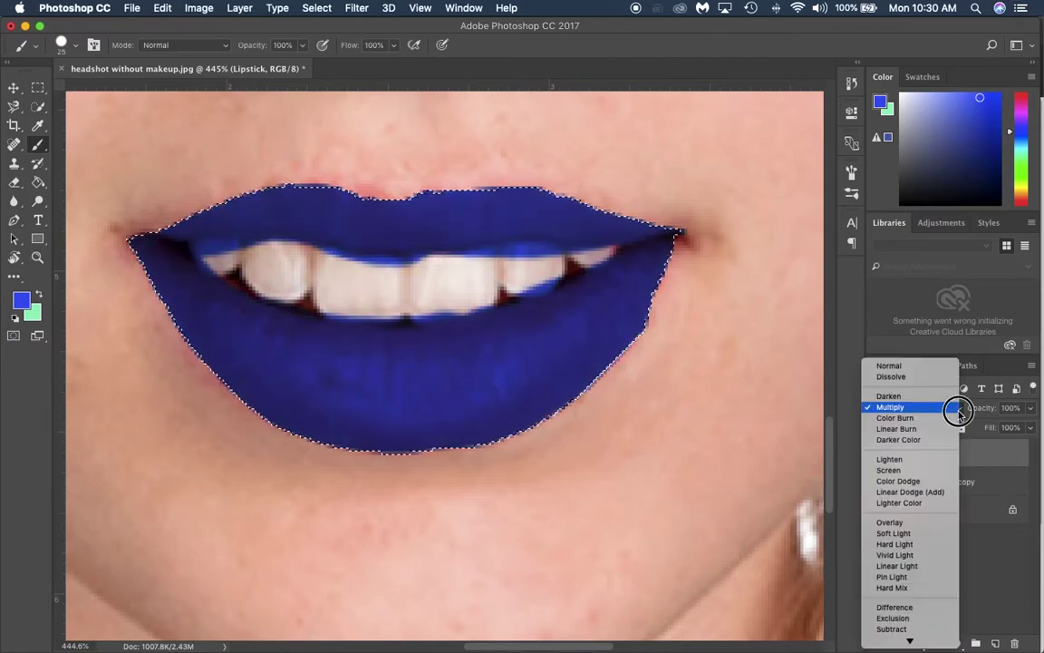
click(918, 459)
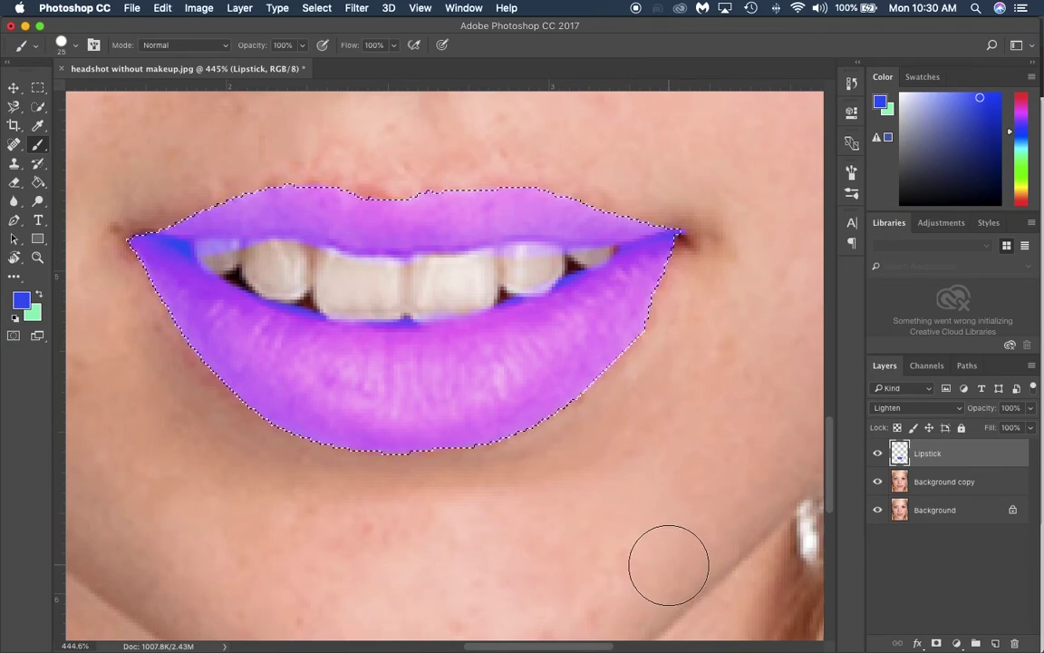
Set the Lipstick layer's blend mode to Overlay
click(958, 409)
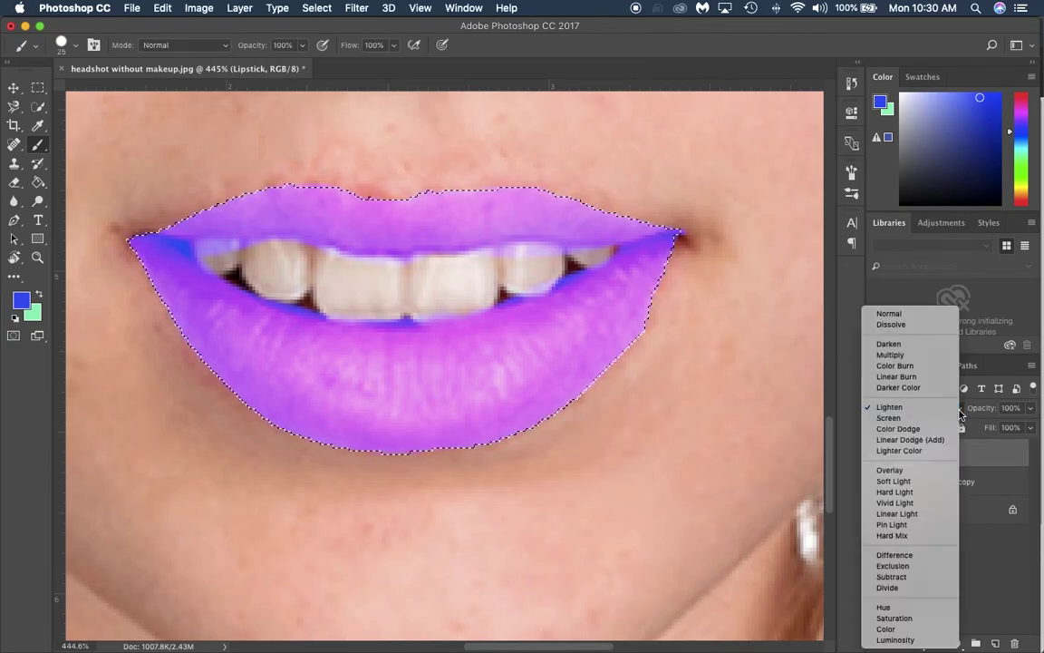
click(939, 473)
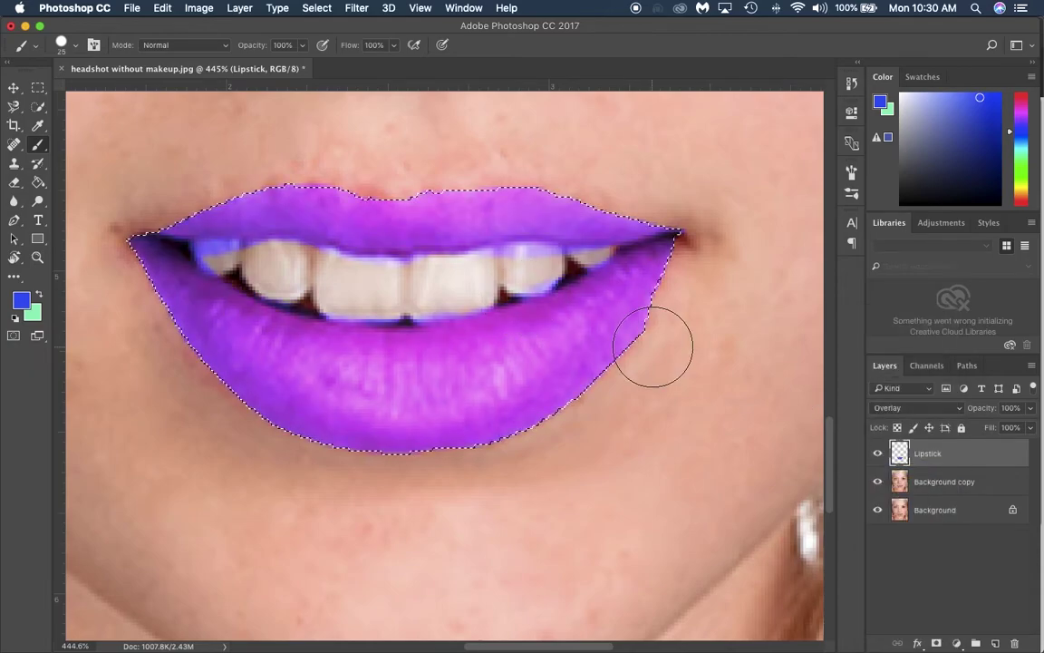
Lower the Lipstick layer's opacity to 79%
click(1031, 410)
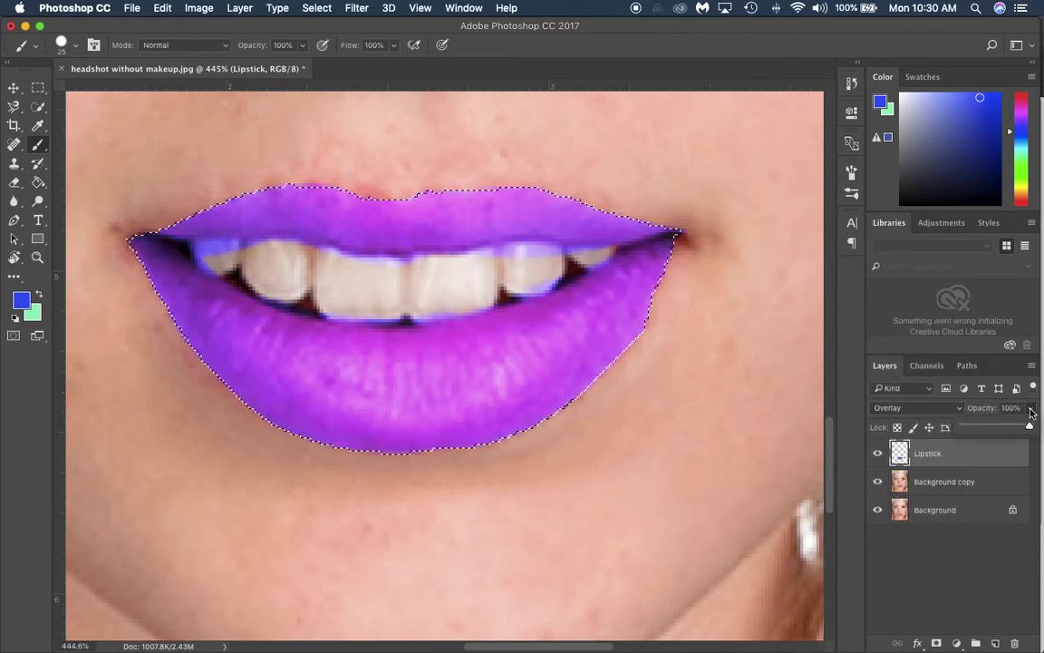
click(1018, 429)
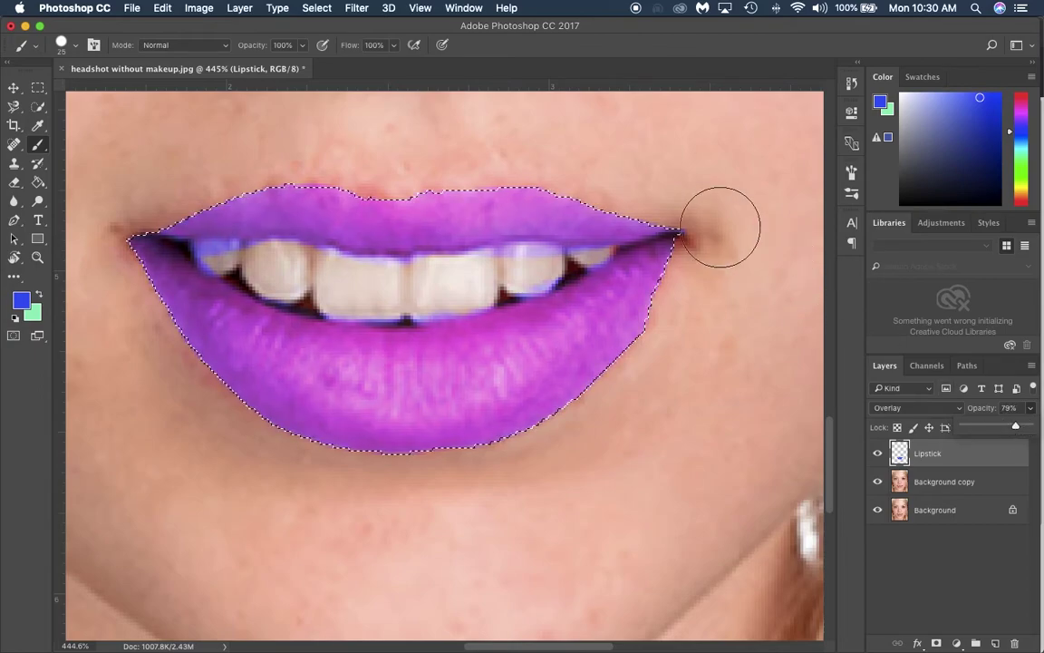
click(14, 89)
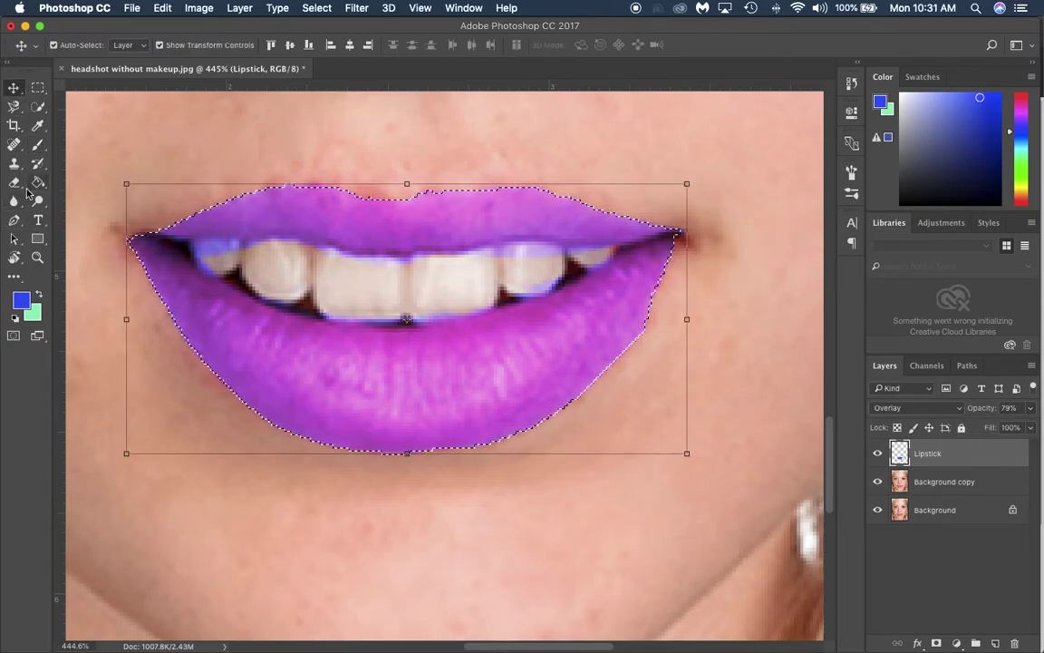
Erase the lipstick color from the two leftmost visible teeth on the Lipstick layer with a 9 px eraser
click(14, 181)
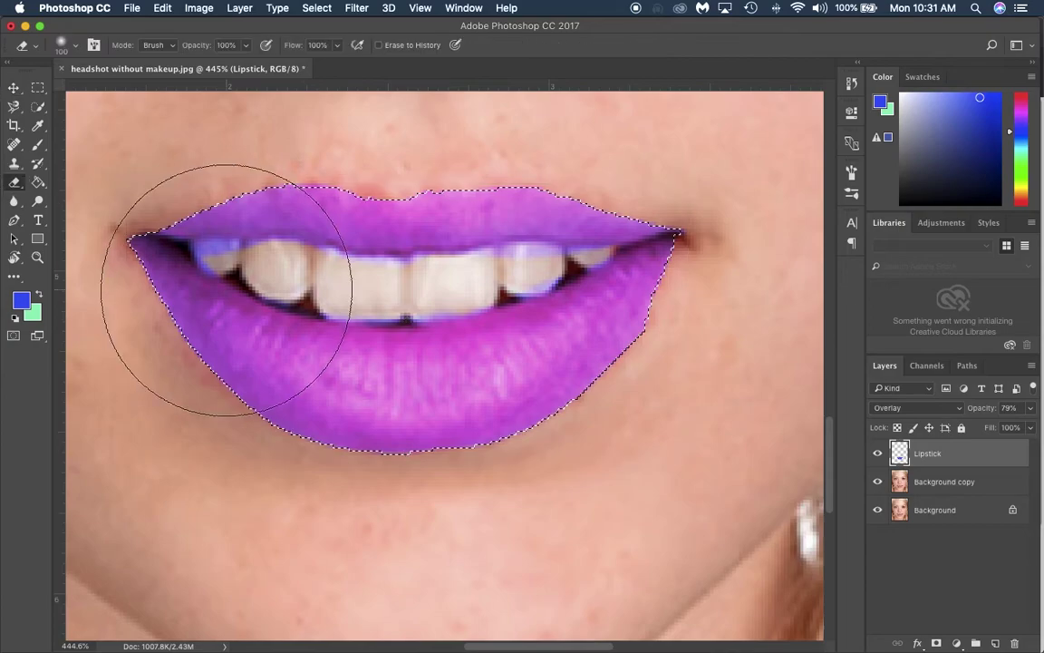
key(bracketleft)
key(bracketleft)
key(bracketleft)
key(bracketleft)
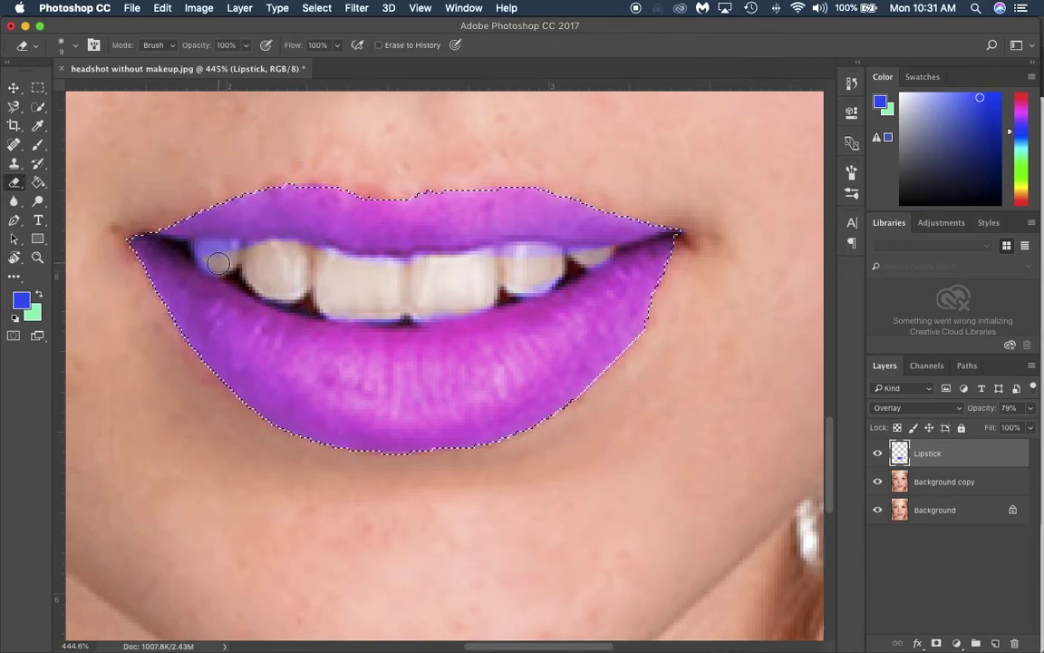
scroll(217, 264, up, 10)
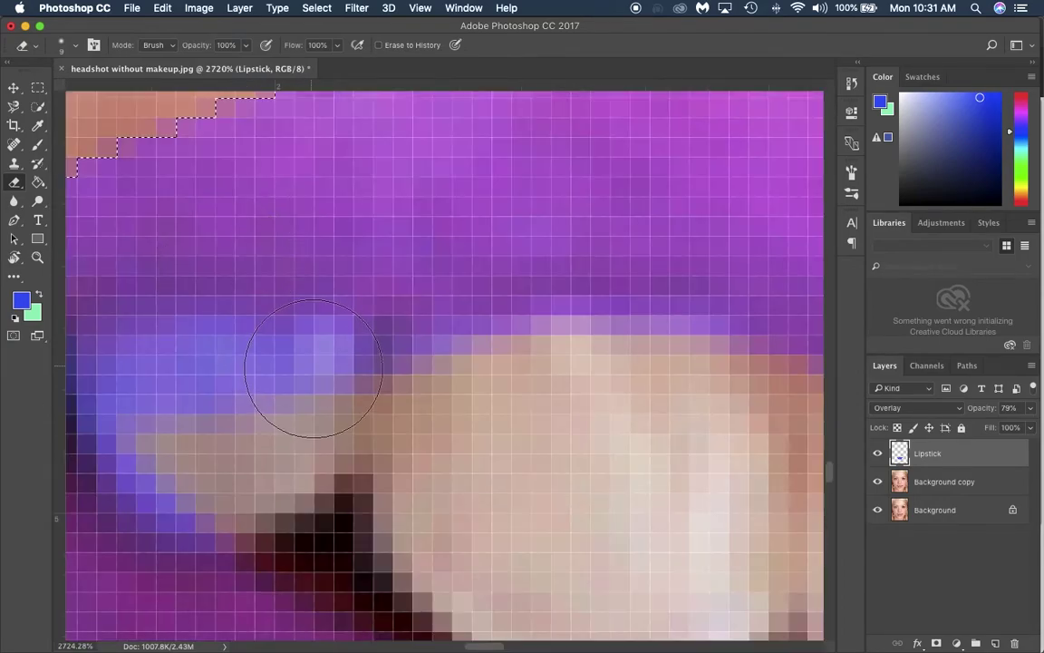
mouse_move(313, 368)
mouse_down()
mouse_move(115, 389)
mouse_move(136, 428)
mouse_move(123, 428)
mouse_move(233, 501)
mouse_up()
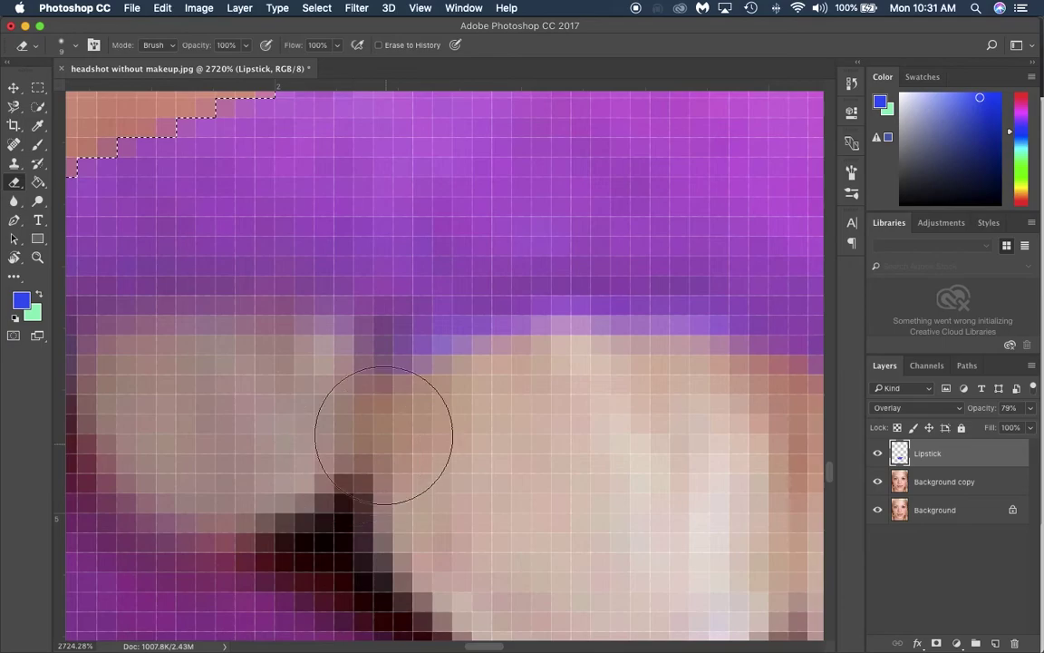
mouse_move(399, 406)
mouse_down()
mouse_move(615, 403)
mouse_move(585, 380)
mouse_up()
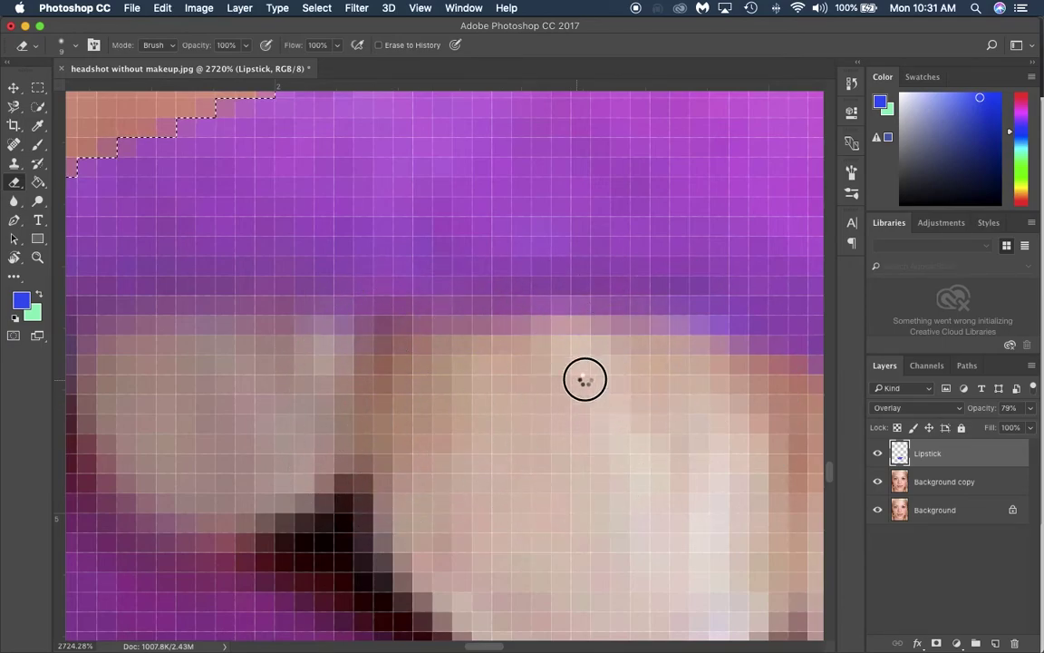
Erase the color from the dark gap between the leftmost tooth and the mouth corner with a smaller eraser
scroll(338, 450, left, 10)
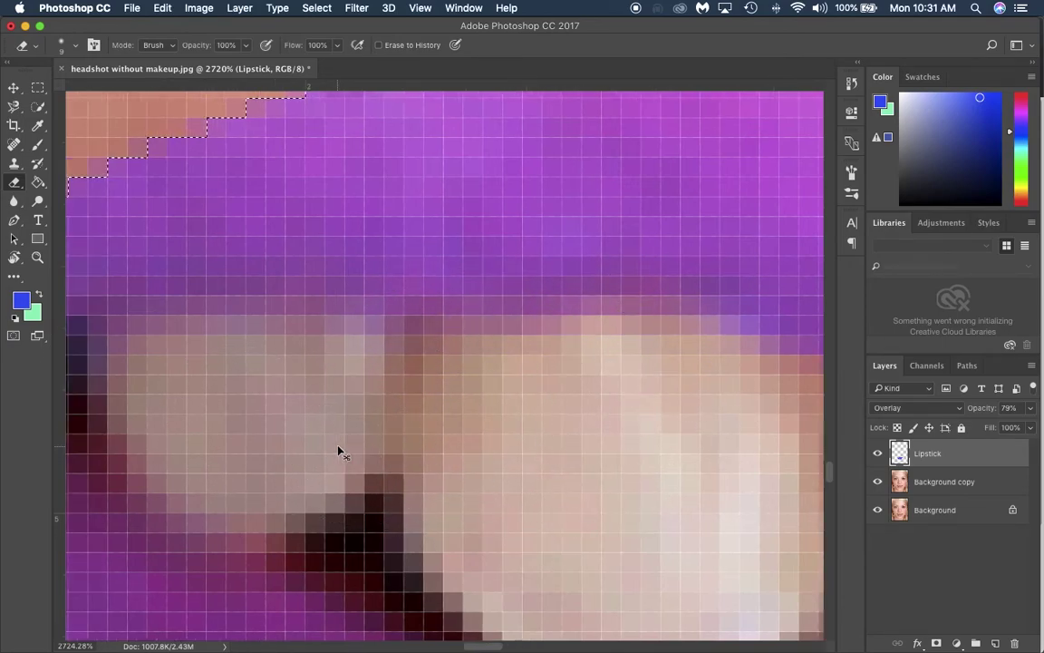
key(bracketleft)
key(bracketleft)
key(bracketleft)
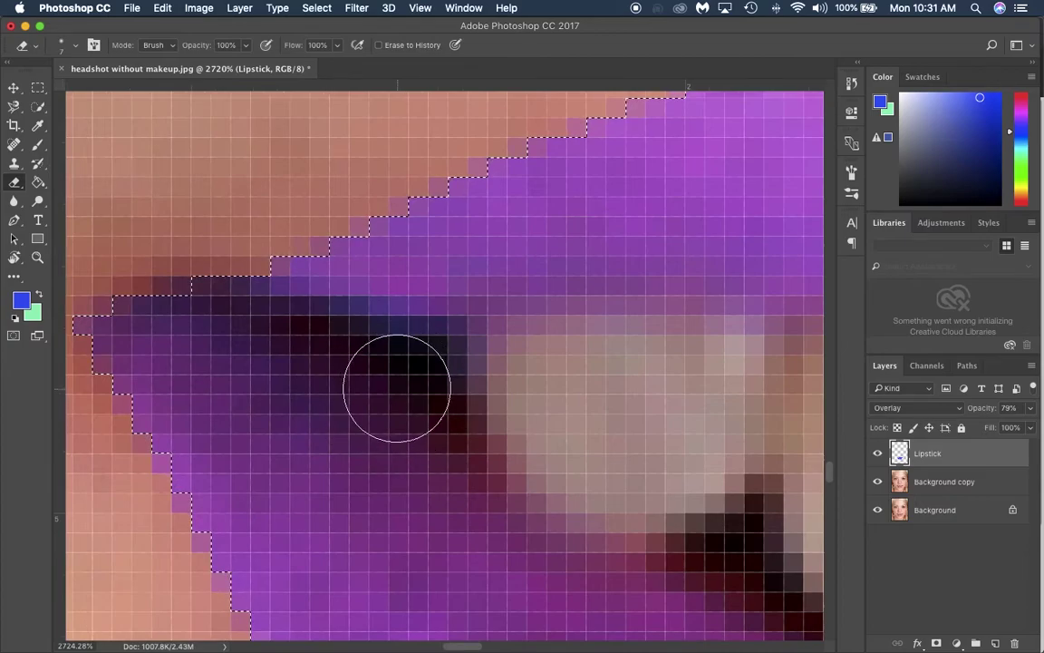
mouse_move(389, 349)
mouse_down()
mouse_move(494, 344)
mouse_move(474, 345)
mouse_up()
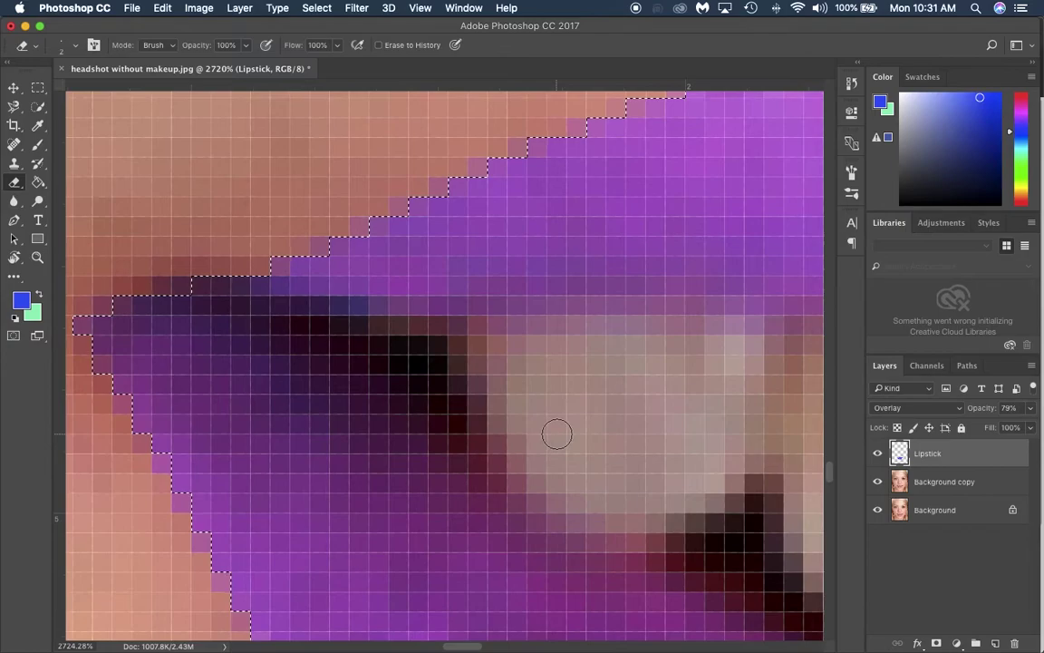
Erase the remaining lipstick color from the other teeth and clear the lip selection
scroll(562, 429, down, 5)
scroll(607, 439, right, 5)
key(bracketright)
key(bracketright)
key(bracketright)
key(bracketright)
key(bracketright)
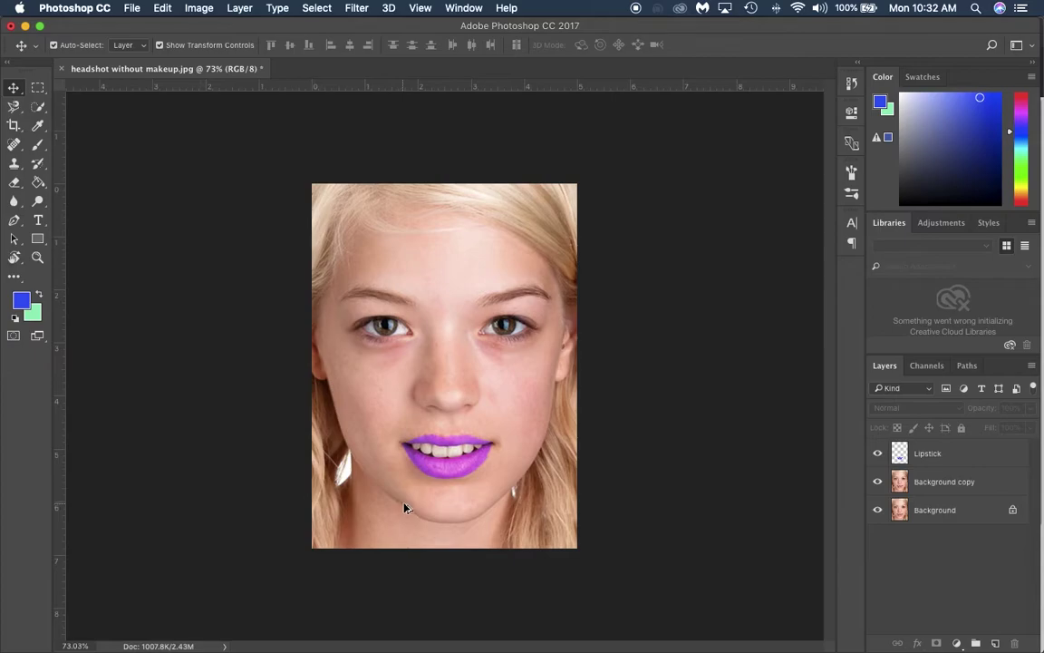
Set up a soft Eraser with 0% hardness and 12% opacity for the Lipstick layer
scroll(406, 508, up, 3)
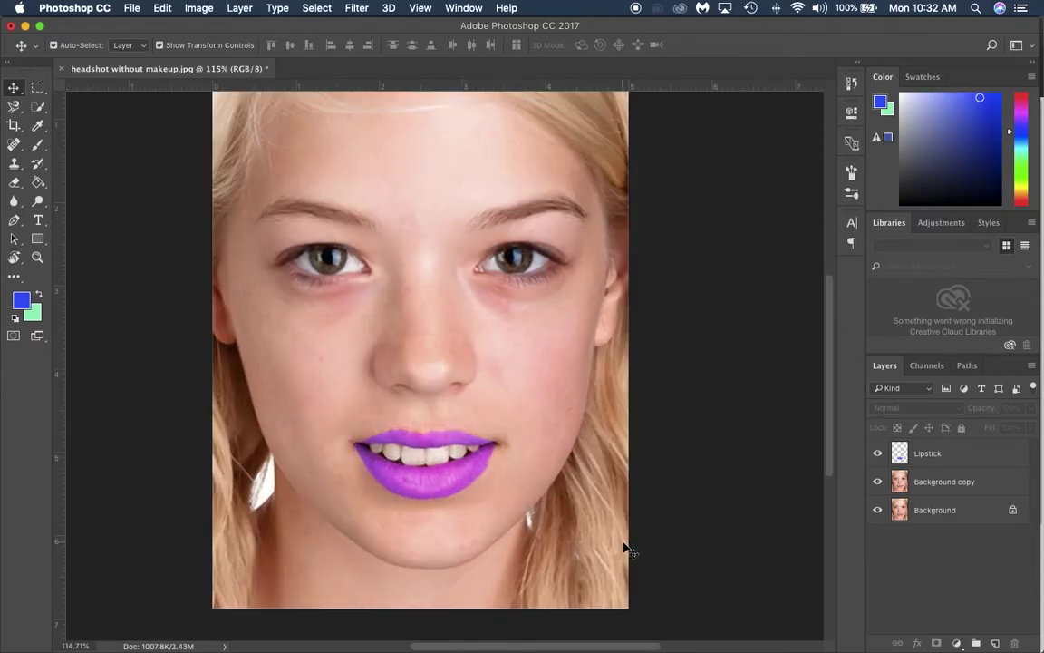
scroll(487, 494, up, 3)
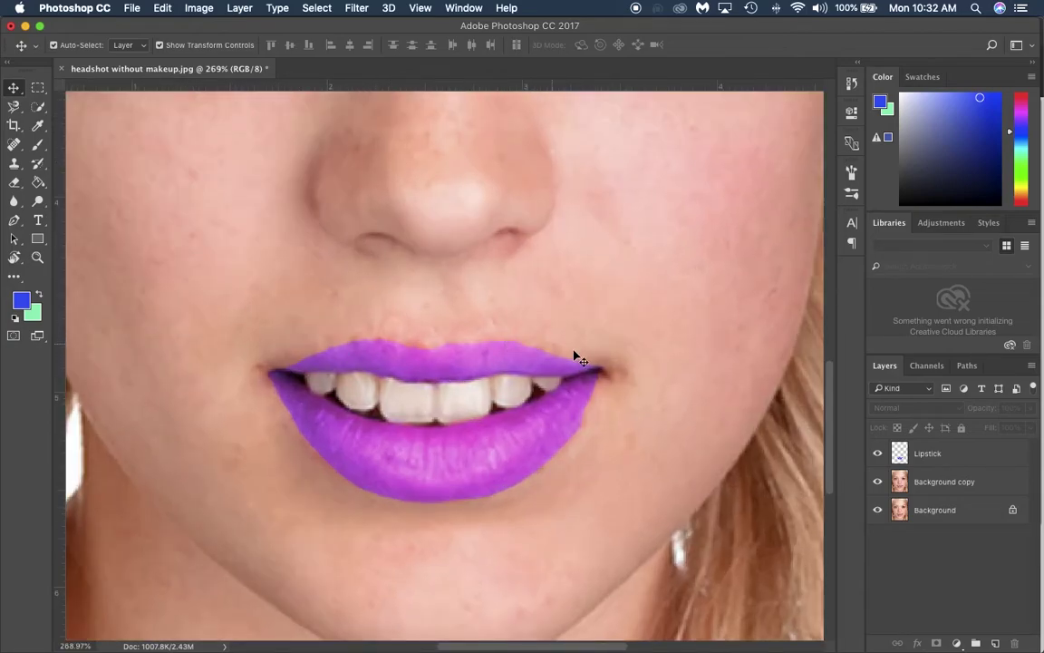
click(14, 183)
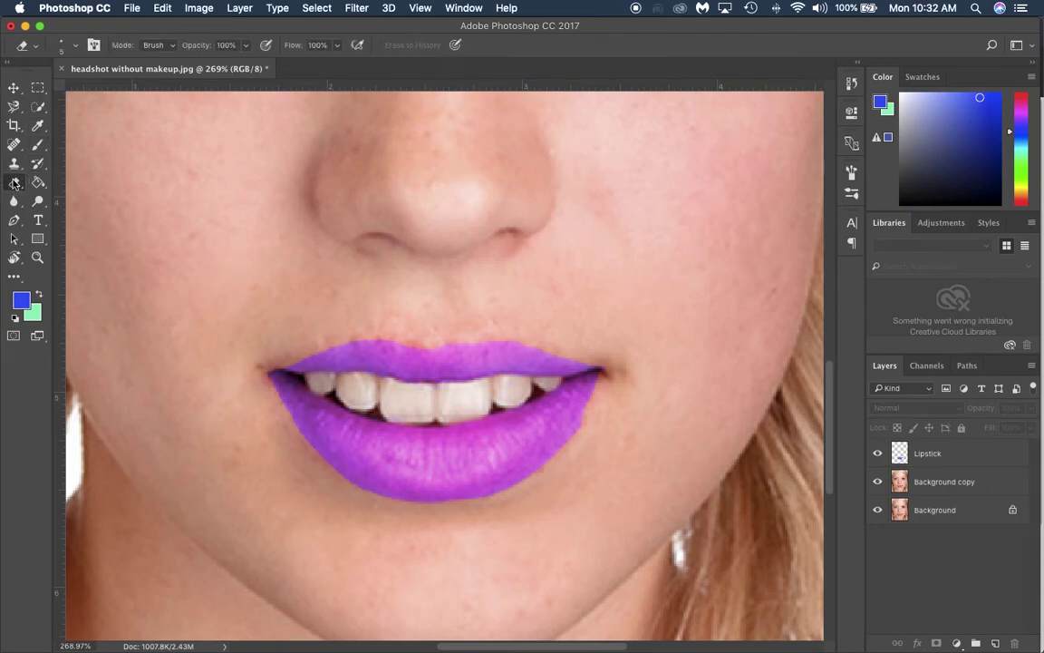
click(76, 47)
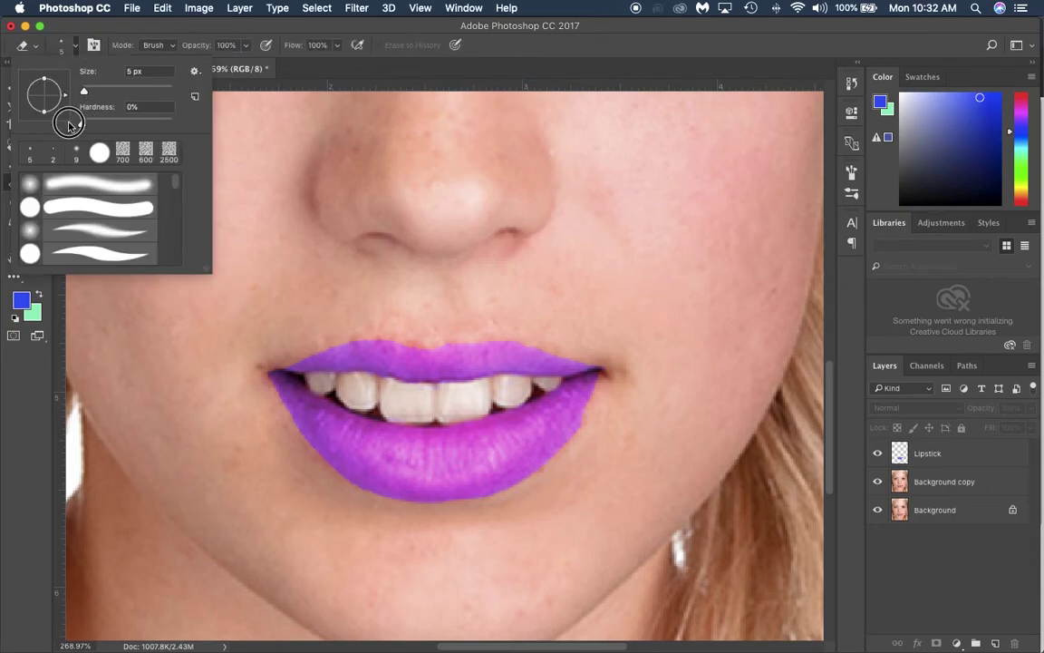
click(245, 45)
click(246, 45)
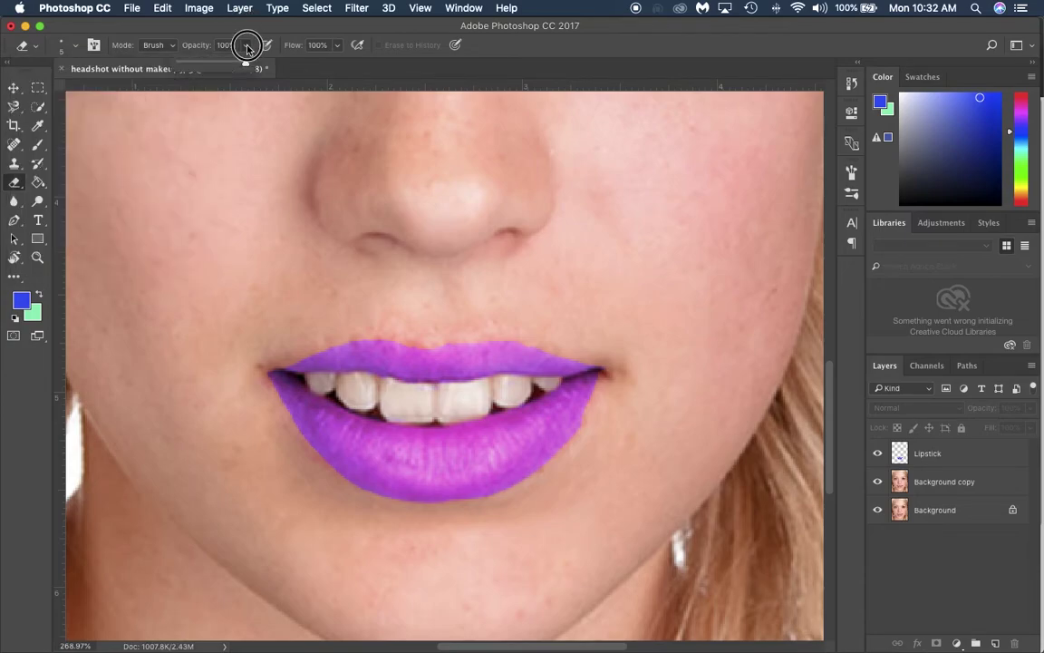
drag(249, 64, 187, 67)
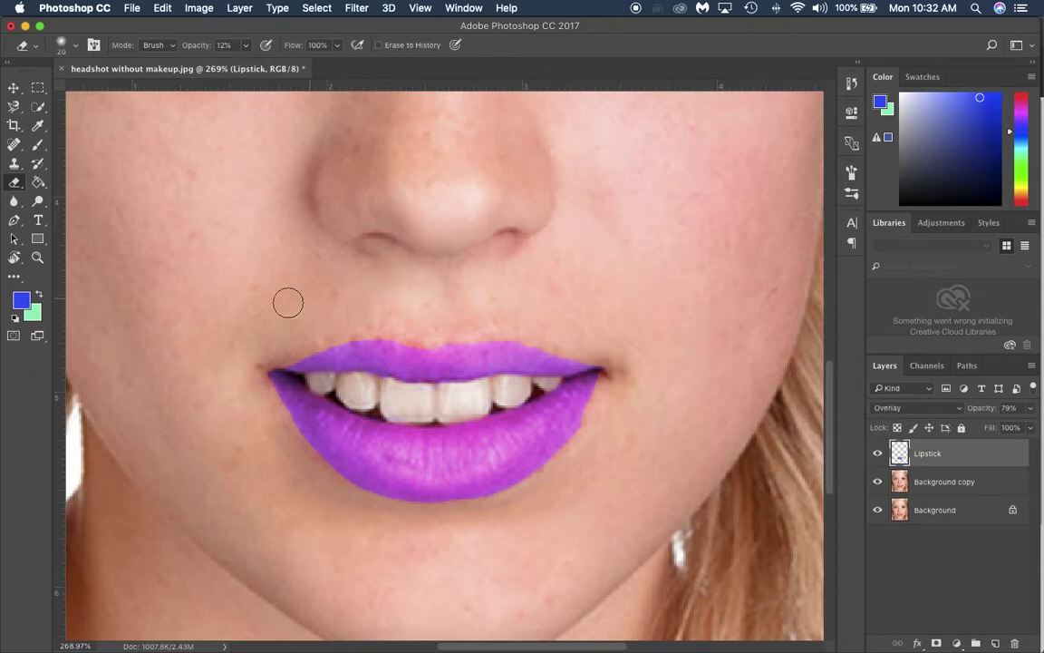
Soften the lipstick along the upper lip's outer edge with a 35 px eraser, from corner to corner
key(])
key(])
key(])
drag(256, 344, 352, 327)
drag(283, 344, 311, 332)
mouse_move(318, 331)
mouse_down()
mouse_move(399, 322)
mouse_move(611, 360)
mouse_move(354, 324)
mouse_move(602, 353)
mouse_up()
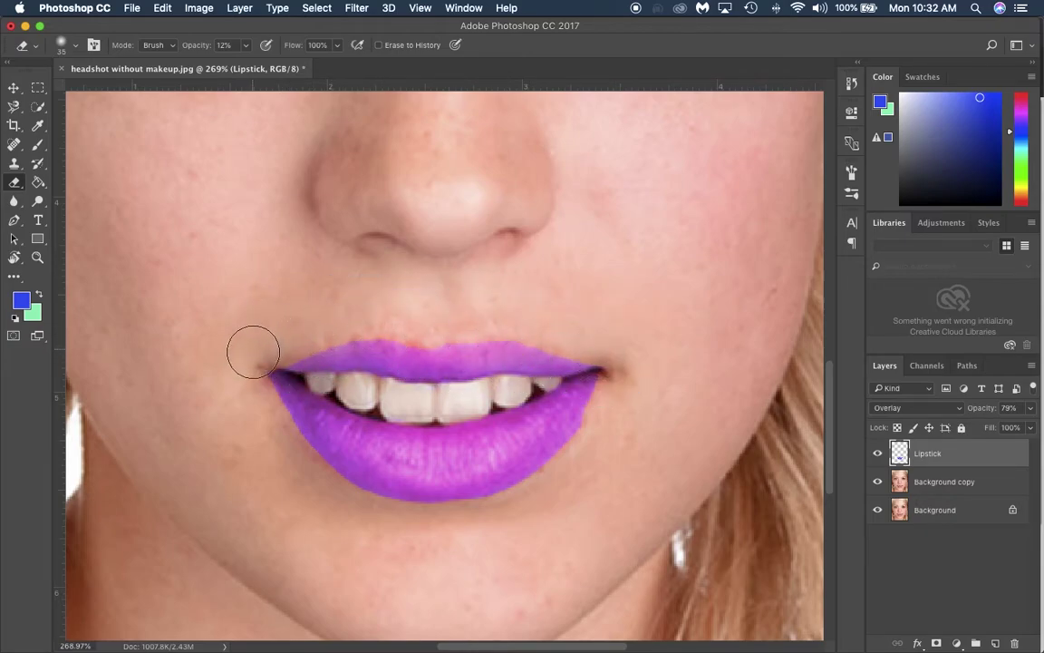
Soften the lipstick along the lower lip's outer edge with the 35 px low-opacity eraser
mouse_move(253, 352)
mouse_down()
mouse_move(242, 381)
mouse_move(317, 480)
mouse_move(258, 376)
mouse_move(283, 419)
mouse_move(291, 479)
mouse_move(274, 407)
mouse_move(338, 500)
mouse_move(328, 501)
mouse_move(338, 508)
mouse_move(308, 481)
mouse_move(409, 529)
mouse_move(417, 557)
mouse_move(323, 508)
mouse_move(425, 524)
mouse_move(305, 485)
mouse_up()
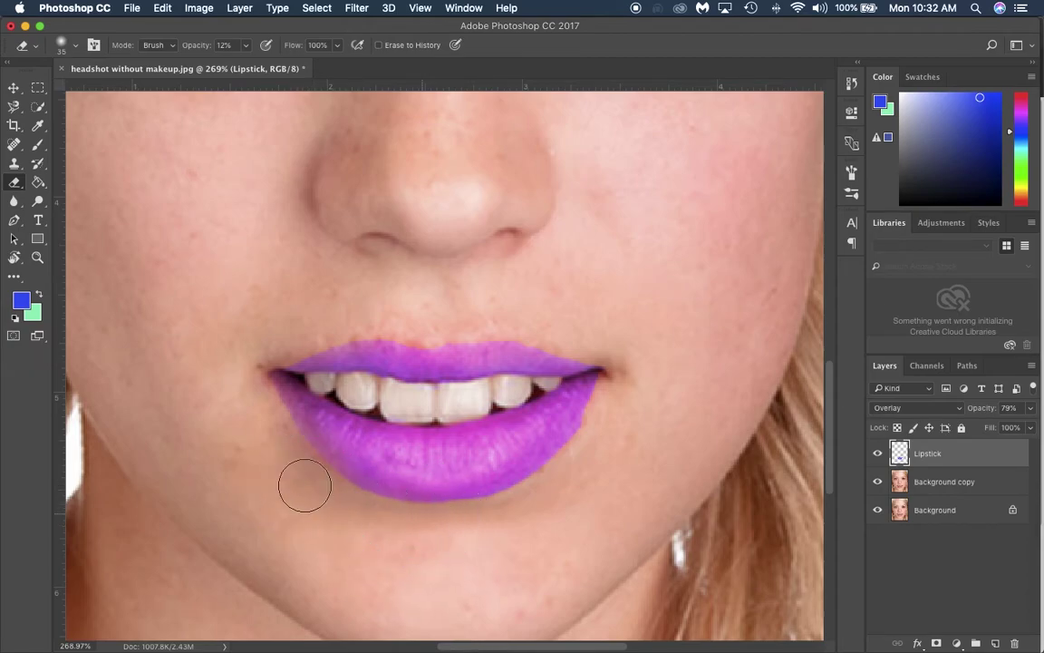
drag(422, 527, 328, 497)
mouse_move(469, 533)
mouse_down()
mouse_move(354, 506)
mouse_move(466, 523)
mouse_move(380, 506)
mouse_move(543, 508)
mouse_move(471, 508)
mouse_move(550, 480)
mouse_move(537, 489)
mouse_move(584, 451)
mouse_move(444, 529)
mouse_move(586, 466)
mouse_move(516, 516)
mouse_move(602, 424)
mouse_move(516, 519)
mouse_move(617, 407)
mouse_move(545, 500)
mouse_move(590, 421)
mouse_move(544, 478)
mouse_move(590, 433)
mouse_move(487, 523)
mouse_move(533, 506)
mouse_move(495, 498)
mouse_move(443, 515)
mouse_move(480, 510)
mouse_up()
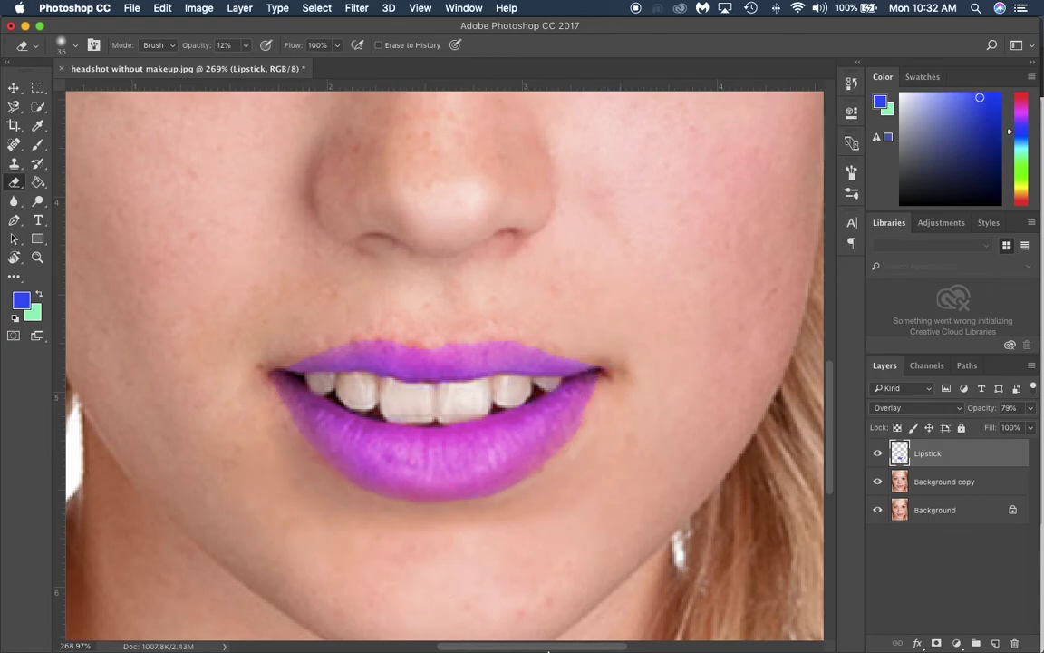
Fade the lipstick further at the upper lip's left edge and at the right mouth corner
mouse_move(366, 347)
mouse_down()
mouse_move(350, 319)
mouse_move(286, 329)
mouse_up()
mouse_move(363, 320)
mouse_down()
mouse_move(250, 359)
mouse_move(344, 314)
mouse_move(271, 337)
mouse_move(326, 326)
mouse_up()
drag(600, 367, 624, 372)
click(666, 389)
scroll(461, 321, down, 10)
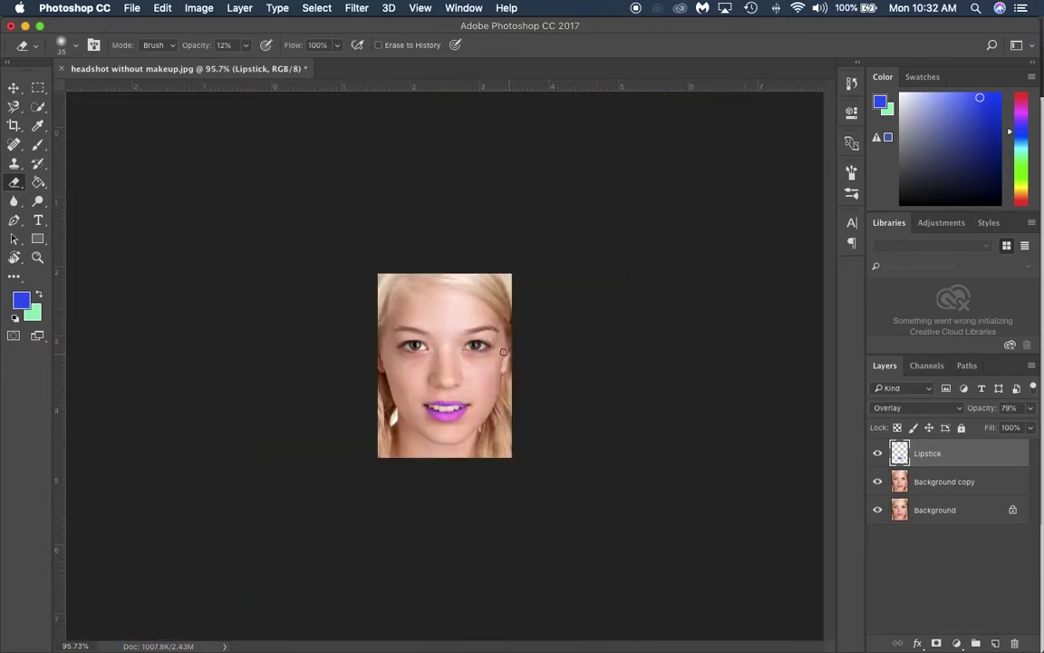
scroll(425, 367, up, 6)
scroll(458, 392, up, 2)
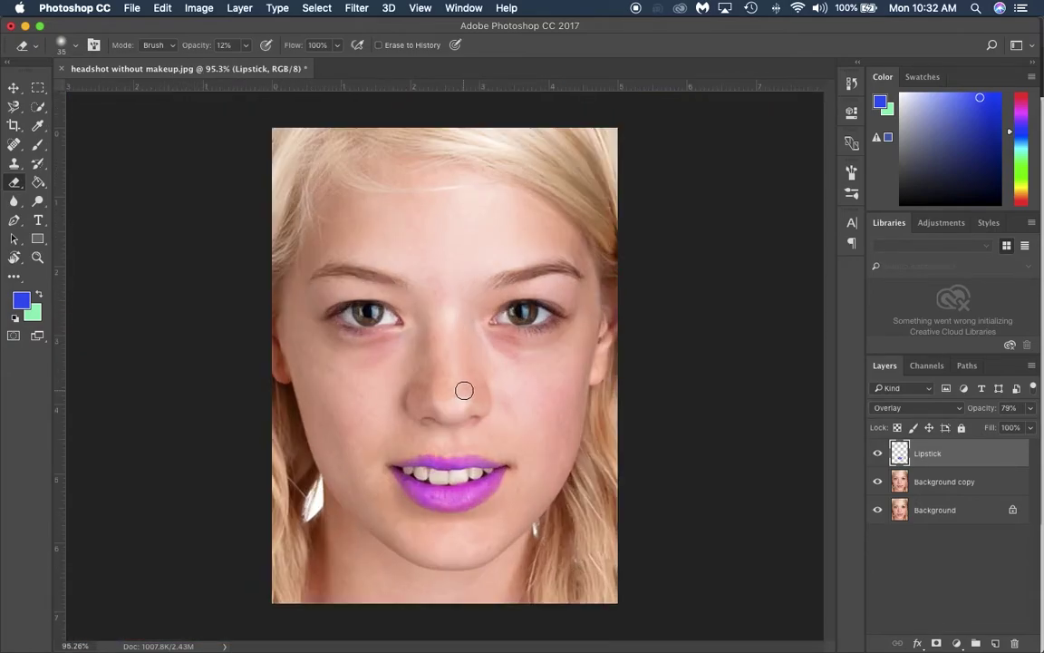
click(14, 87)
click(592, 410)
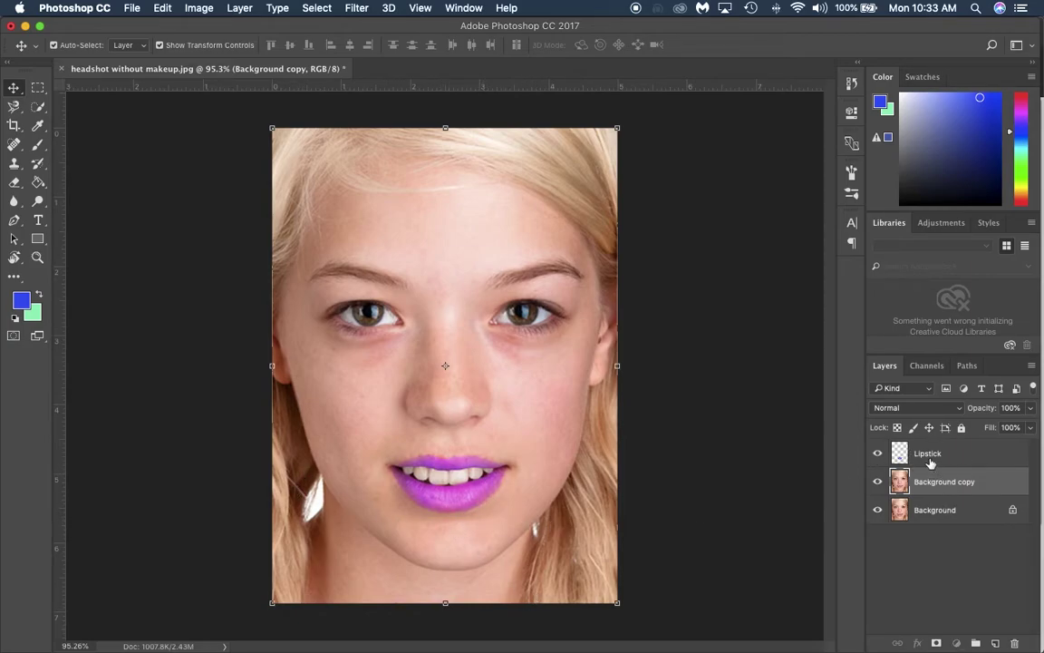
click(930, 458)
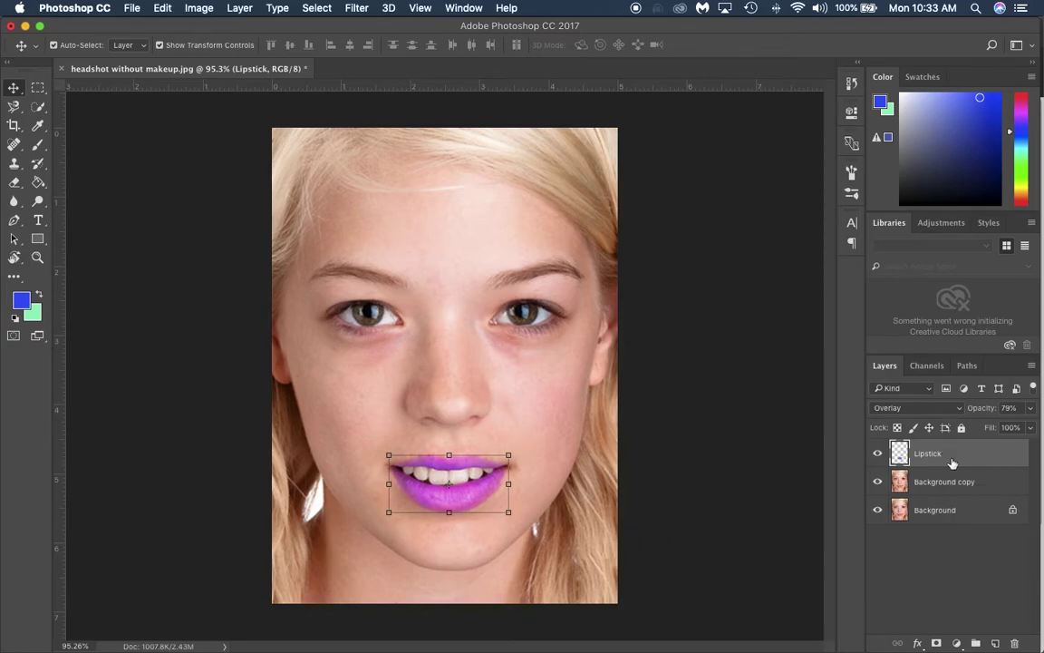
click(912, 410)
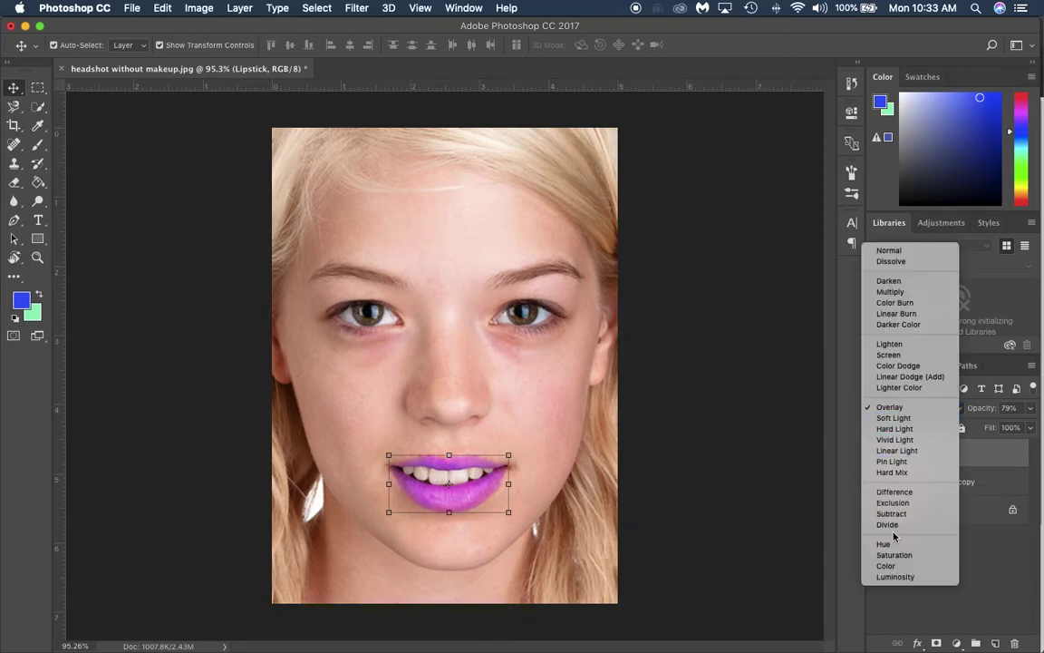
click(762, 335)
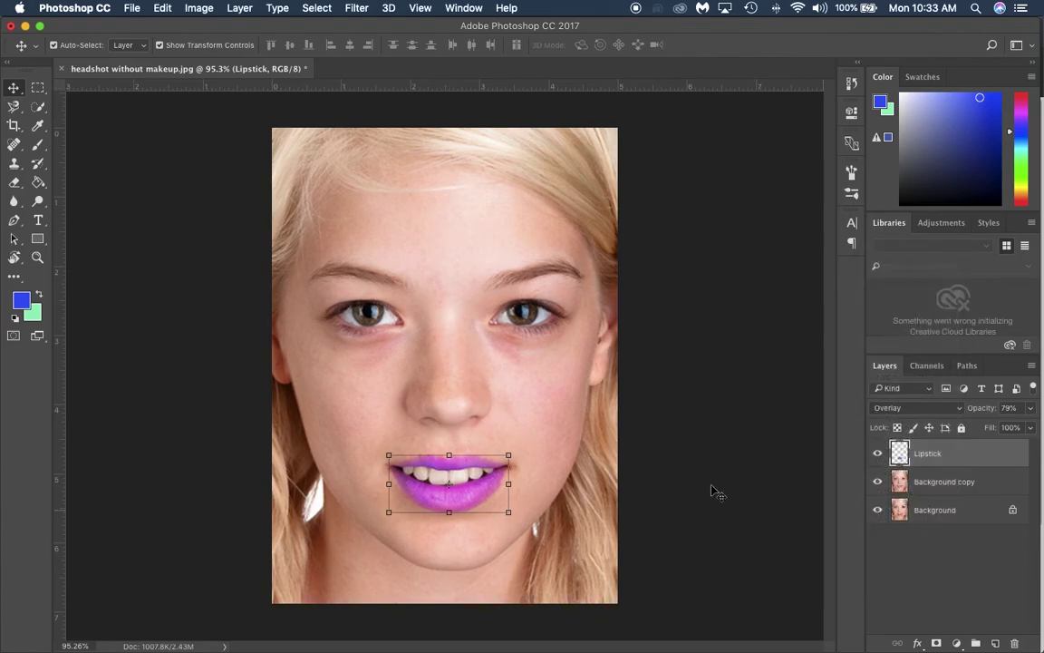
click(553, 441)
click(680, 464)
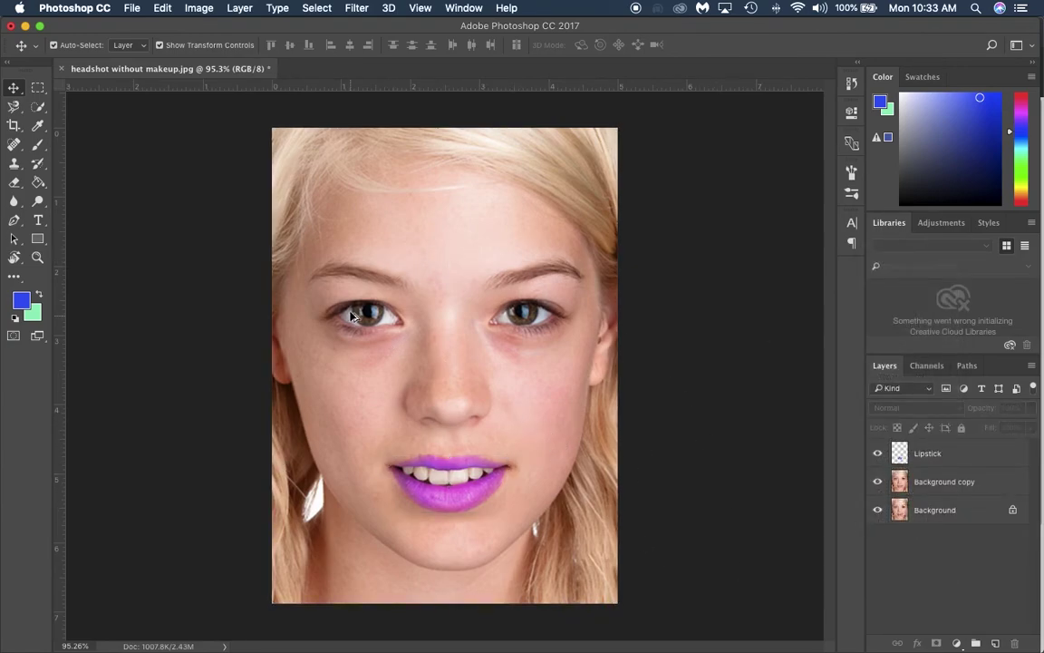
Add a new layer above the Lipstick layer and name it Eye Color
scroll(353, 316, down, 2)
scroll(393, 347, up, 8)
scroll(333, 278, up, 2)
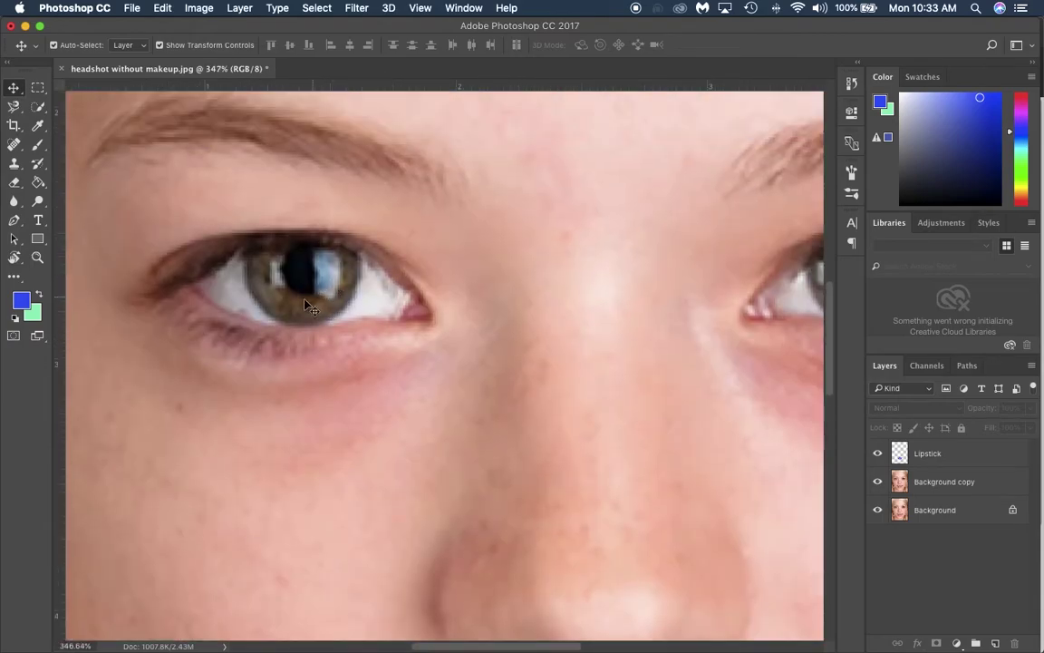
click(14, 106)
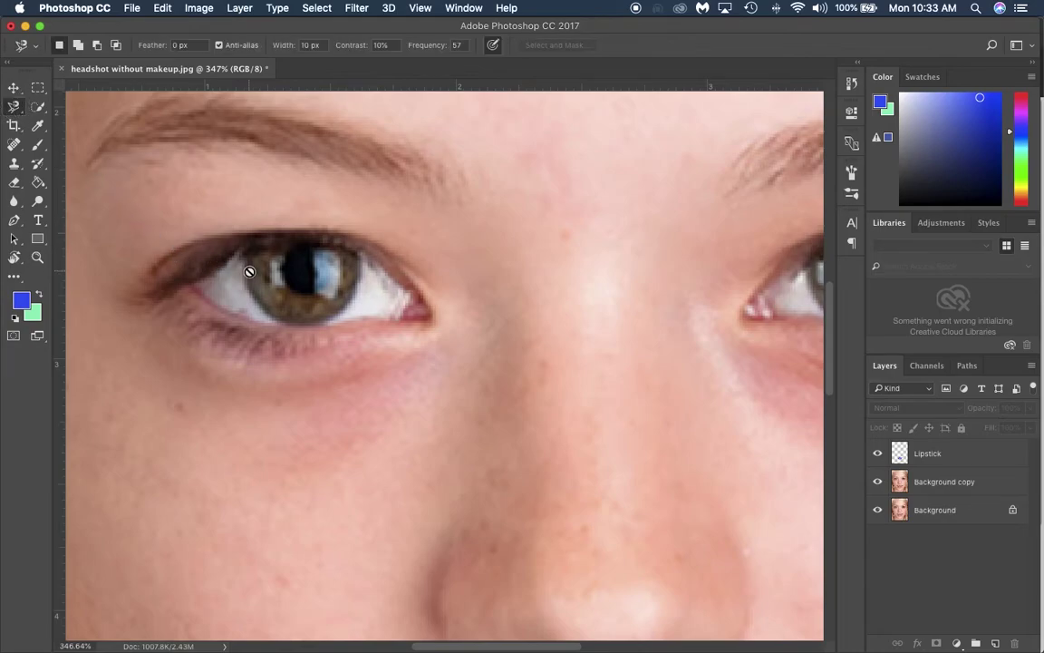
click(971, 457)
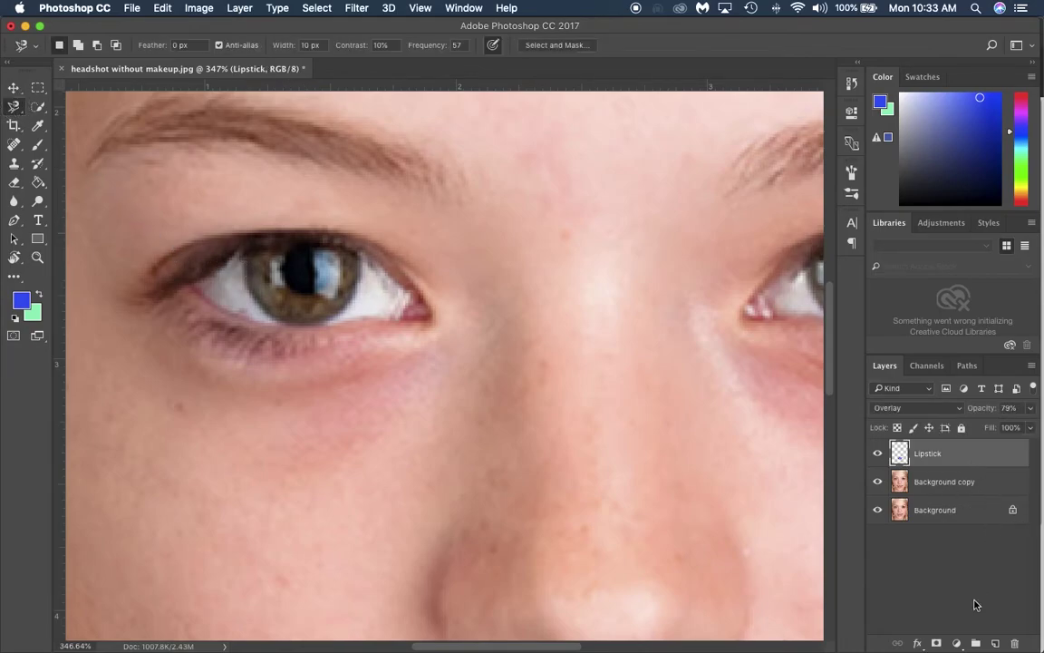
click(995, 644)
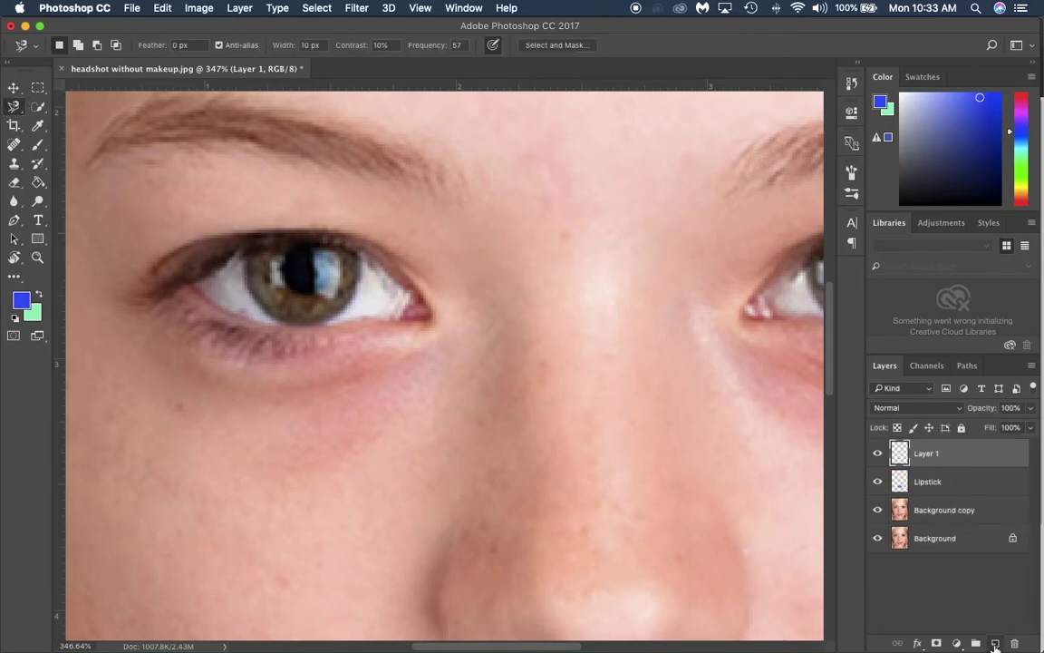
double_click(927, 453)
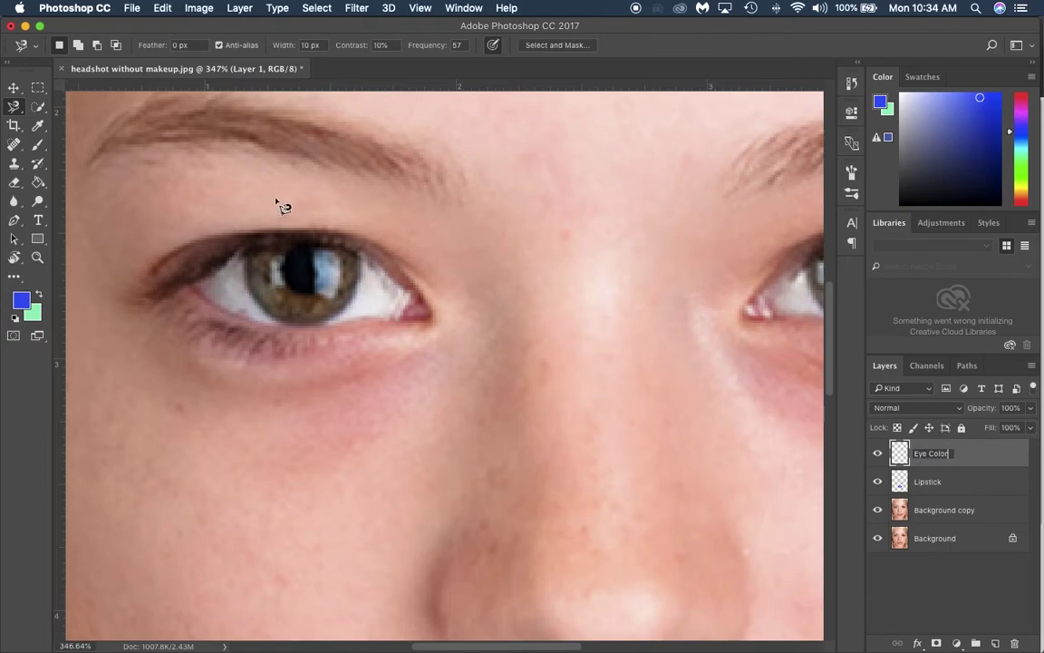
Try to outline the iris of the eye on the image's left side with the Magnetic Lasso
click(244, 262)
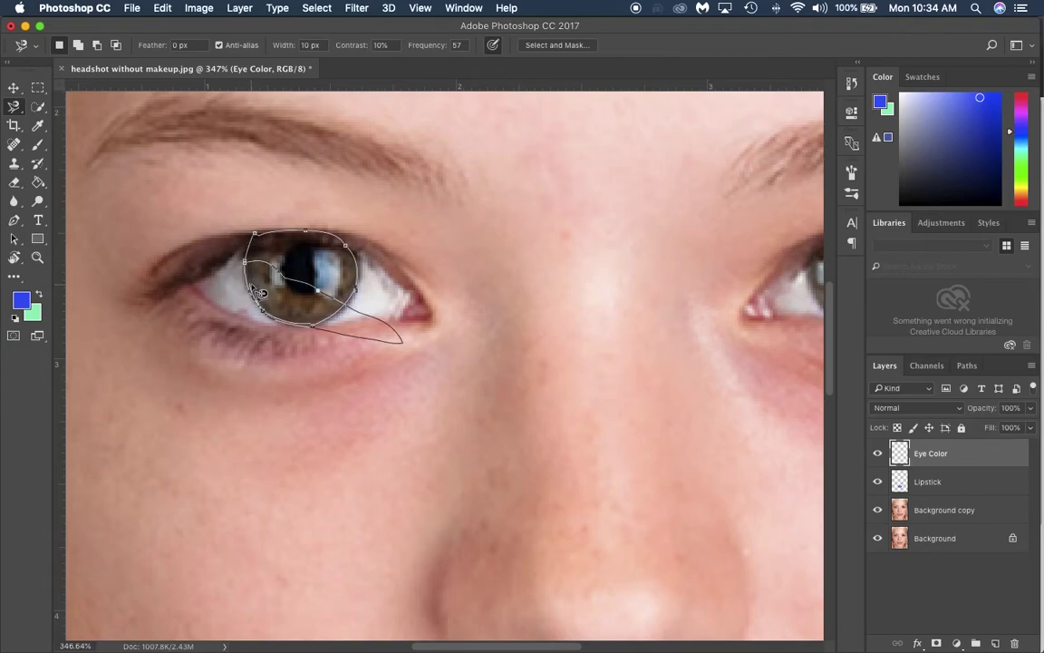
key(Escape)
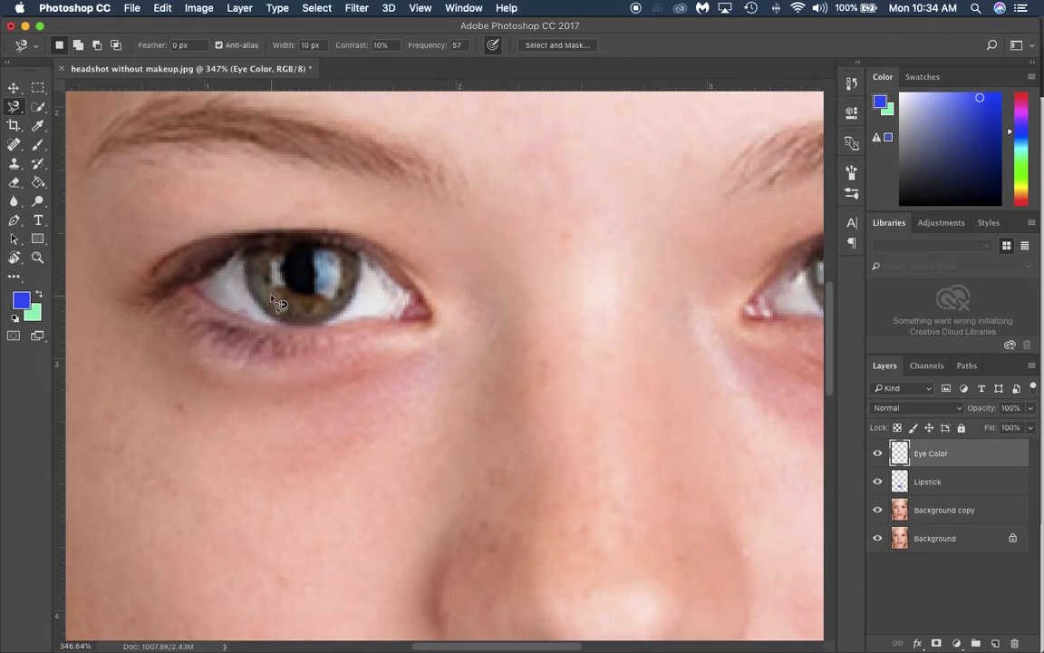
click(249, 257)
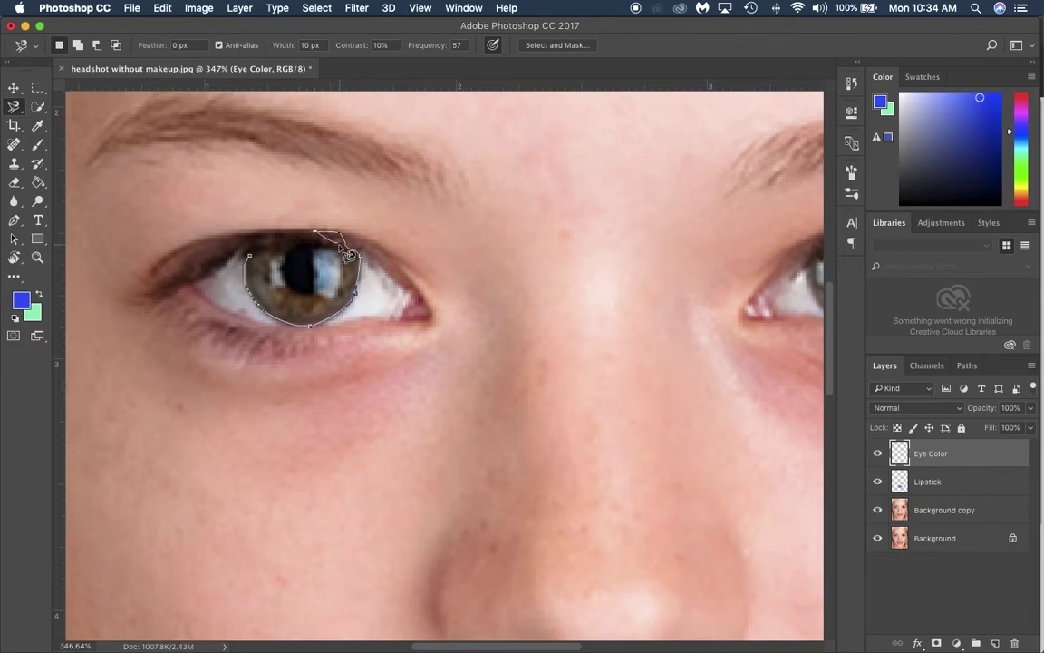
key(Escape)
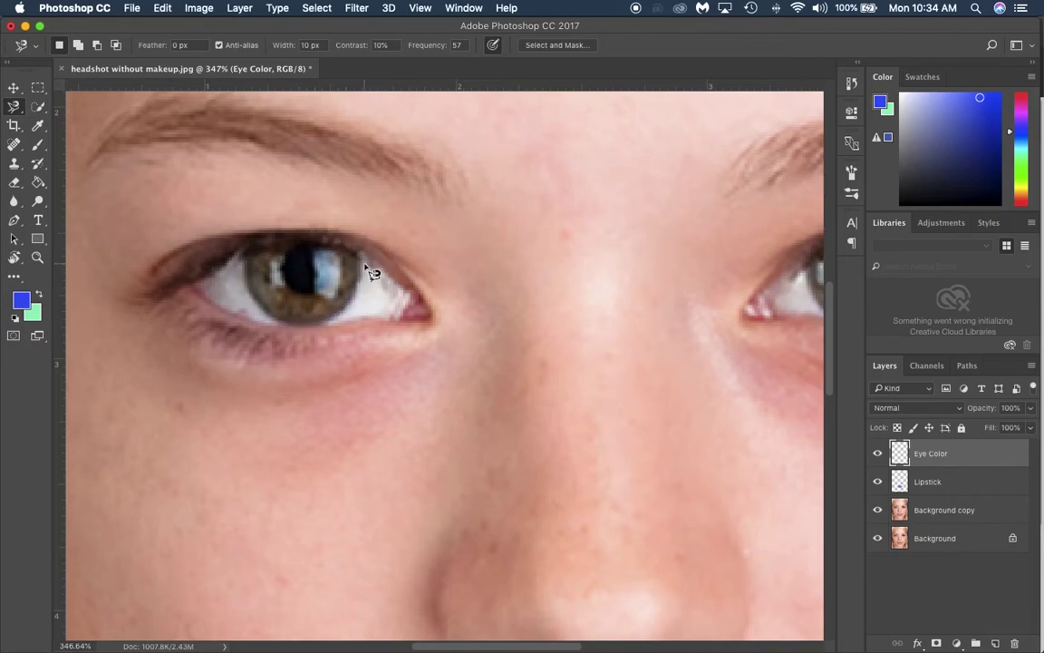
key(super+z)
Outline both irises with the freehand Lasso tool, adding the second outline to the first so both are selected together
click(14, 106)
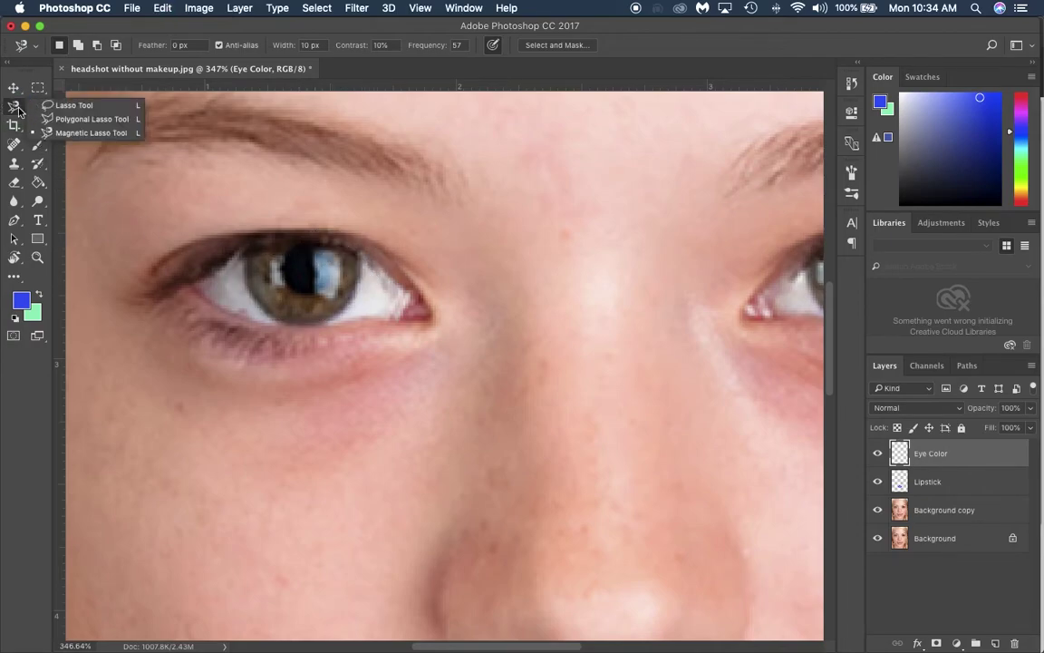
click(68, 103)
mouse_move(247, 257)
mouse_down()
mouse_move(266, 314)
mouse_move(300, 327)
mouse_move(354, 308)
mouse_move(358, 249)
mouse_move(342, 239)
mouse_move(264, 245)
mouse_move(249, 261)
mouse_up()
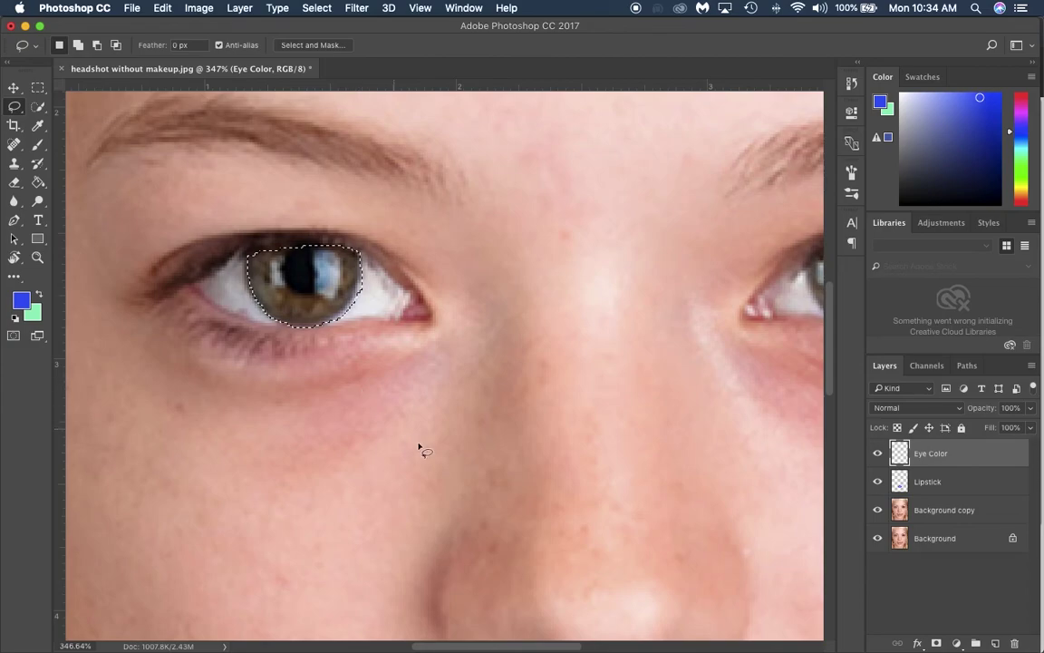
scroll(581, 390, right, 2)
scroll(610, 375, right, 5)
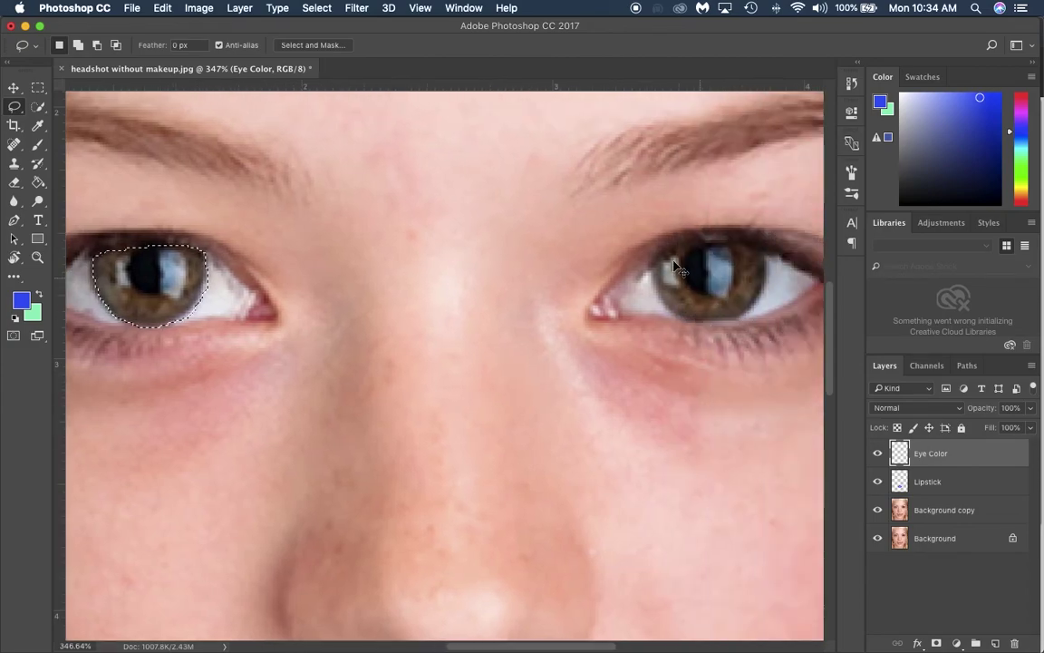
mouse_move(655, 277)
mouse_down()
mouse_move(685, 317)
mouse_move(712, 322)
mouse_move(755, 307)
mouse_move(768, 288)
mouse_move(750, 246)
mouse_move(662, 277)
mouse_up()
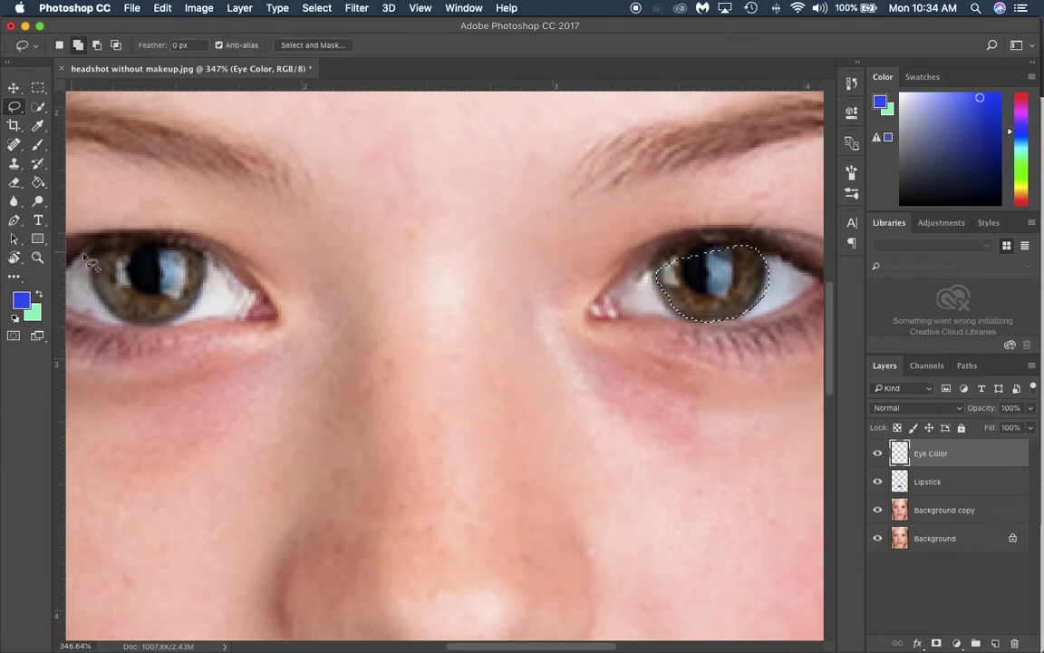
mouse_move(85, 258)
mouse_down()
mouse_move(134, 322)
mouse_move(175, 314)
mouse_move(208, 267)
mouse_move(169, 238)
mouse_move(86, 260)
mouse_up()
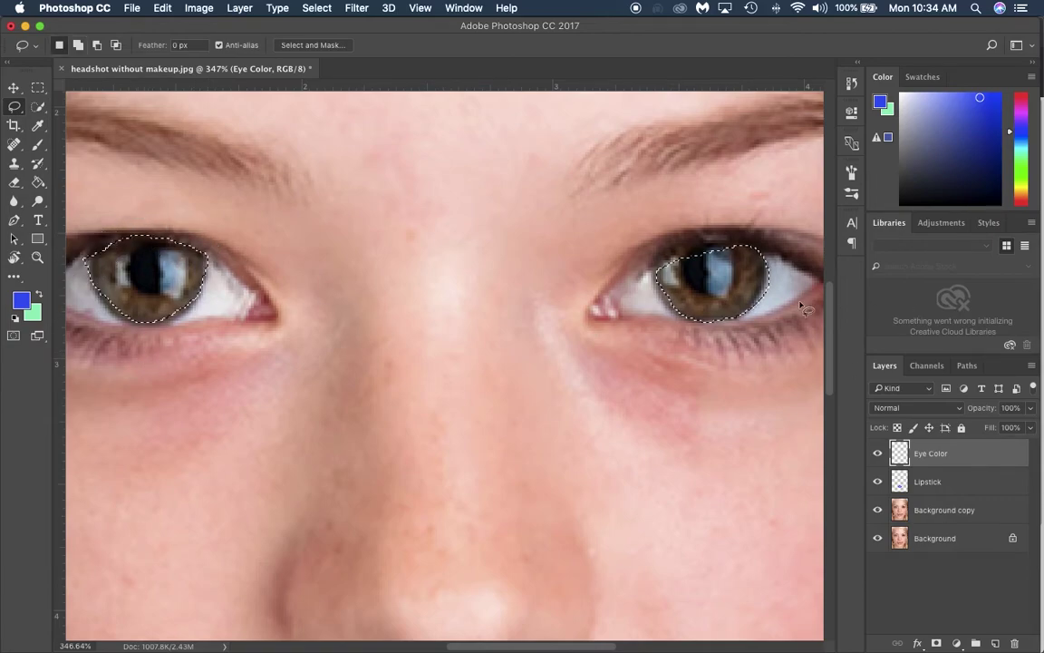
click(16, 88)
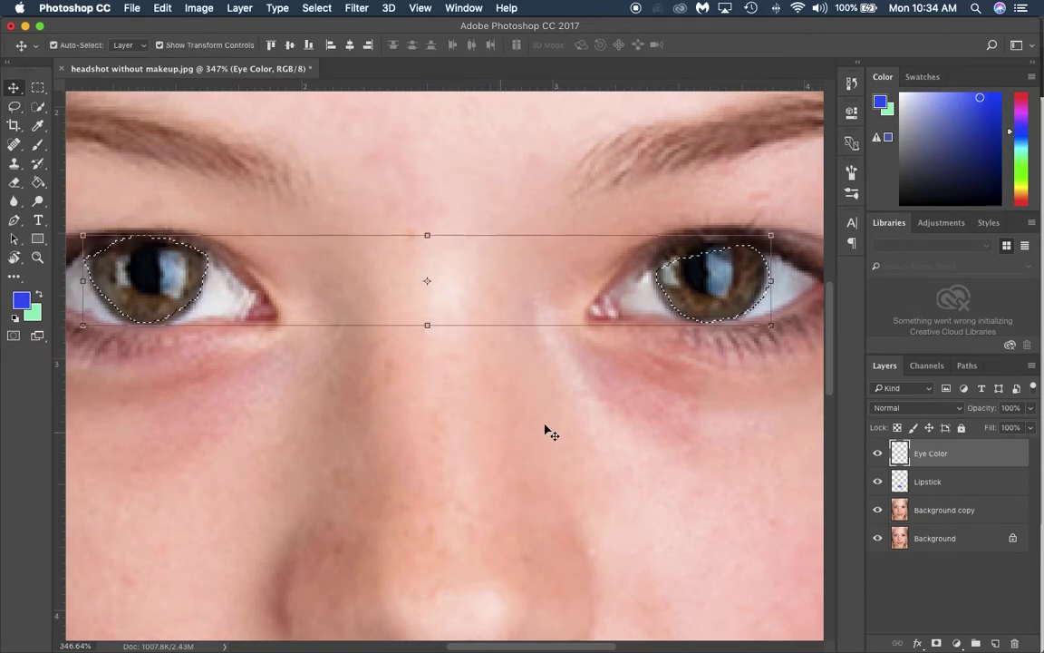
Choose a medium dark green foreground color and paint both selected irises solid with the Brush on the Eye Color layer
click(39, 146)
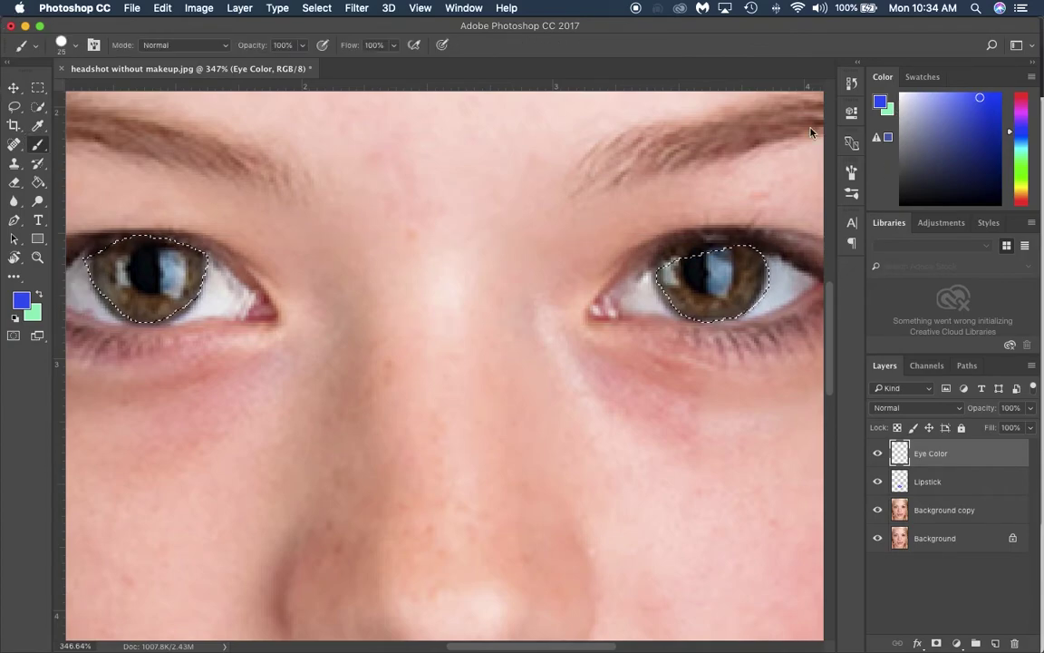
key(x)
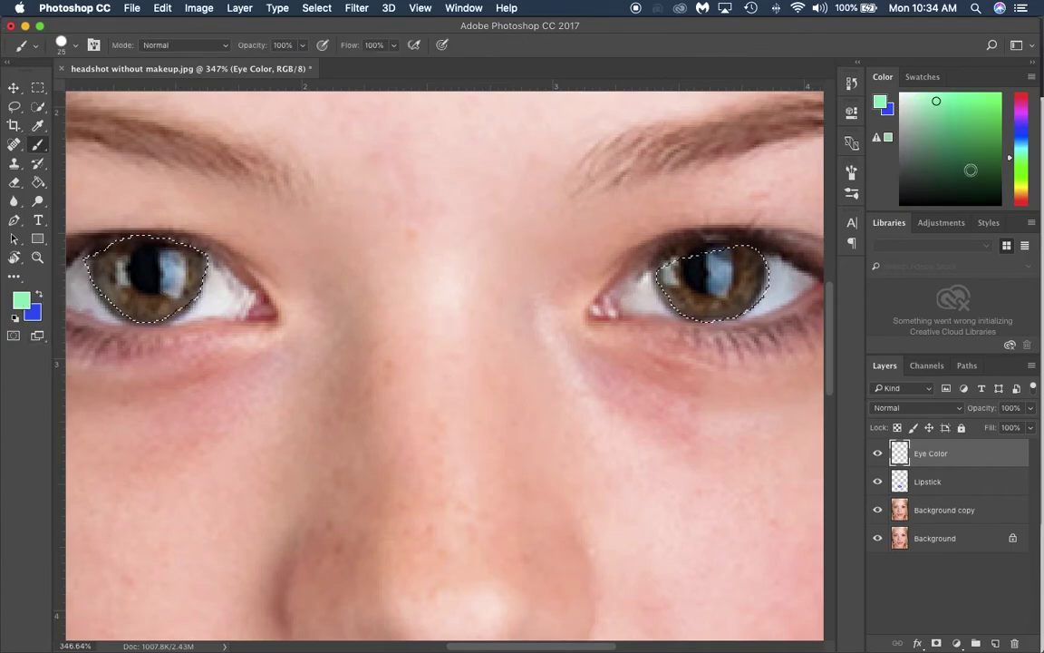
drag(983, 152, 1003, 150)
mouse_move(691, 277)
mouse_down()
mouse_move(796, 242)
mouse_move(706, 286)
mouse_up()
key(bracketleft)
key(bracketleft)
key(bracketleft)
mouse_move(164, 272)
mouse_down()
mouse_move(82, 280)
mouse_move(136, 272)
mouse_up()
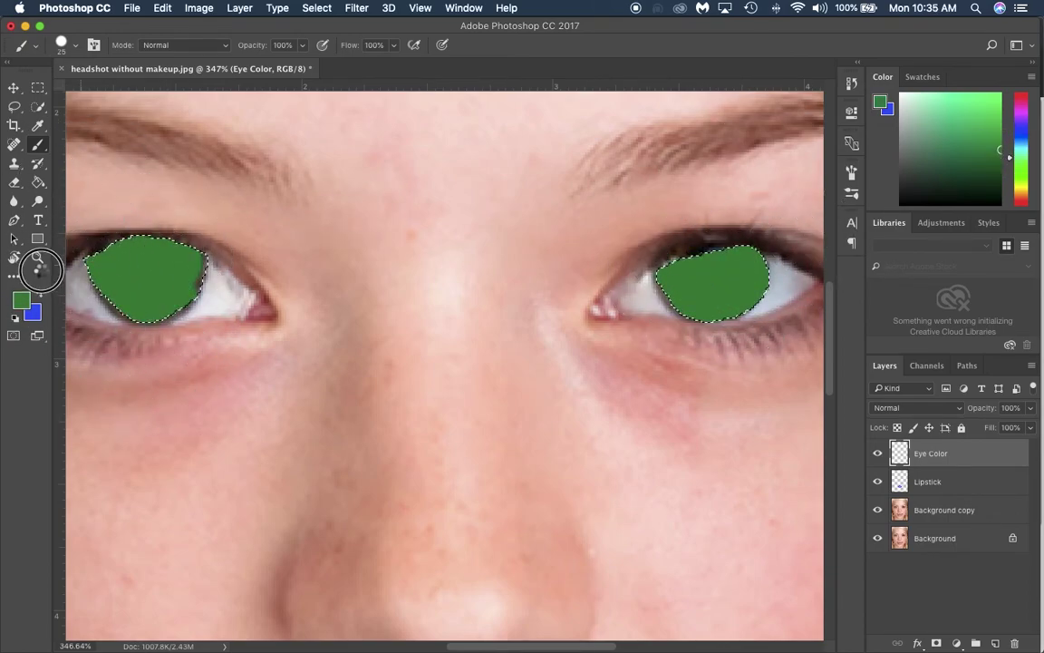
Set the Eye Color layer to Multiply at 53% opacity and deselect the irises
click(14, 88)
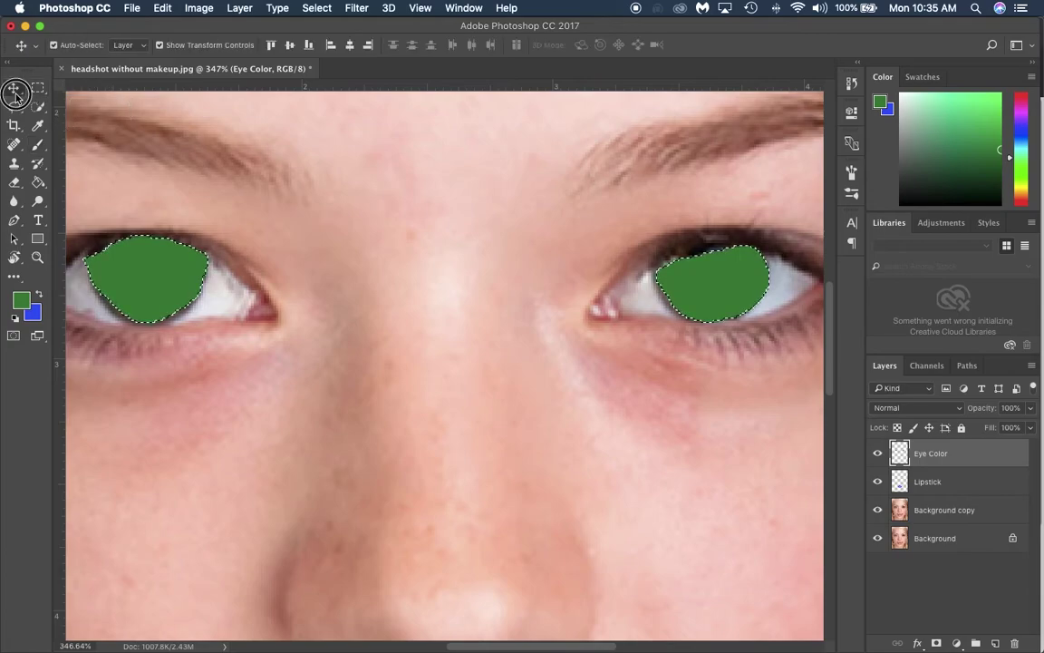
click(958, 408)
click(941, 449)
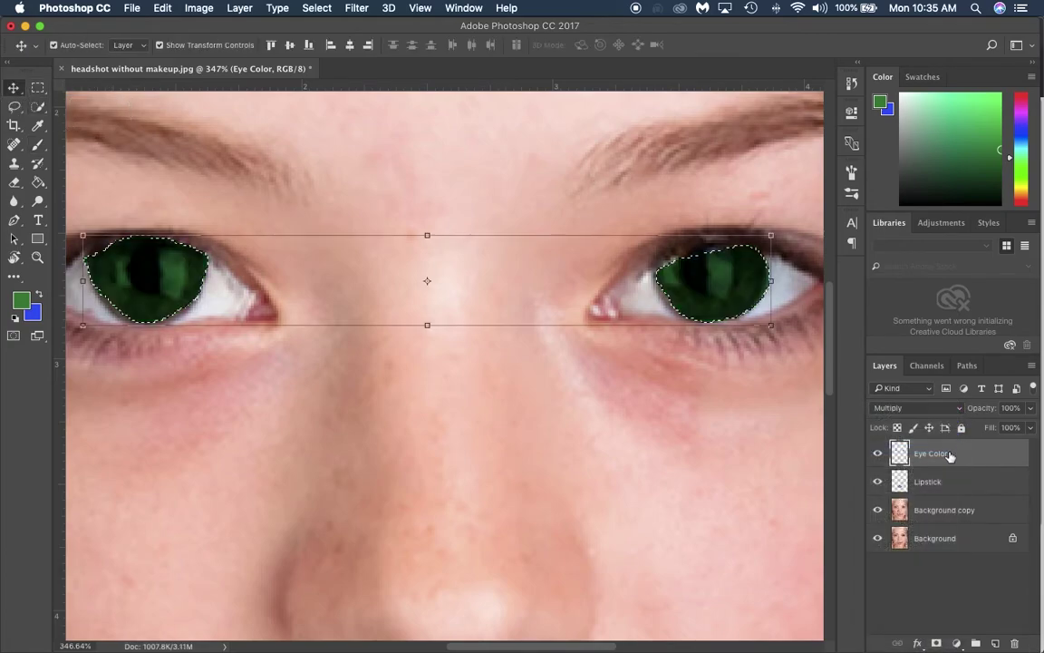
click(1030, 411)
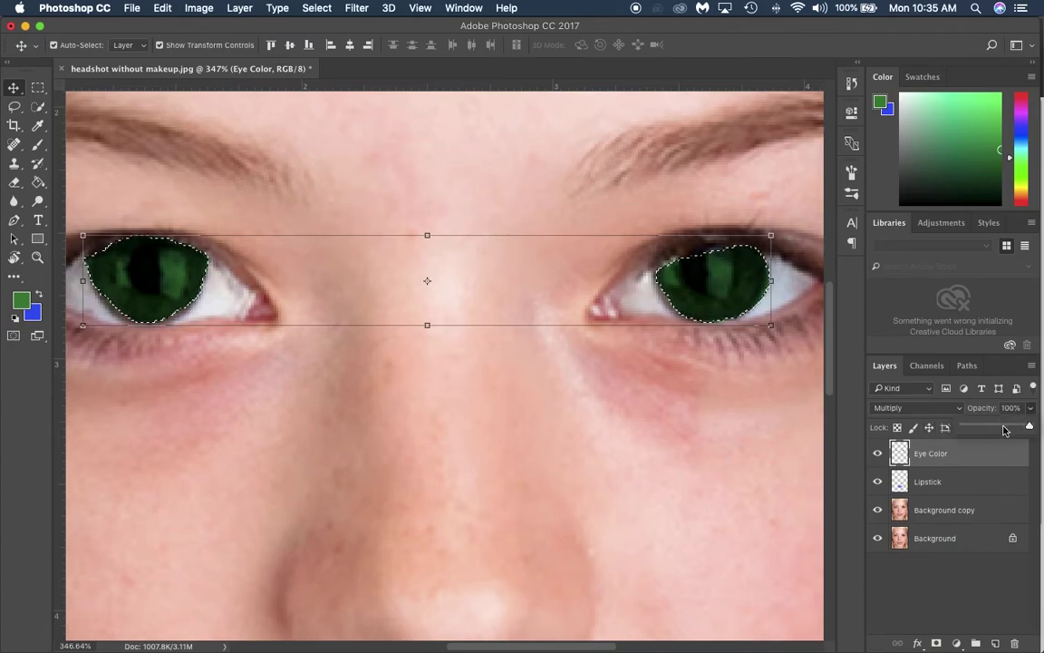
click(1005, 425)
click(998, 424)
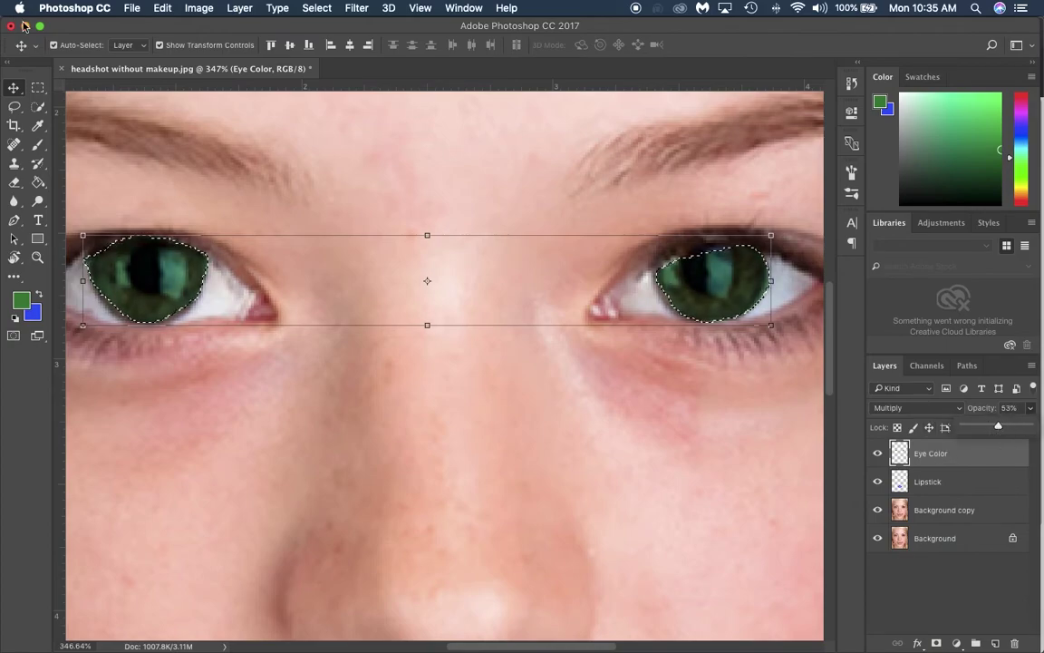
key(super+d)
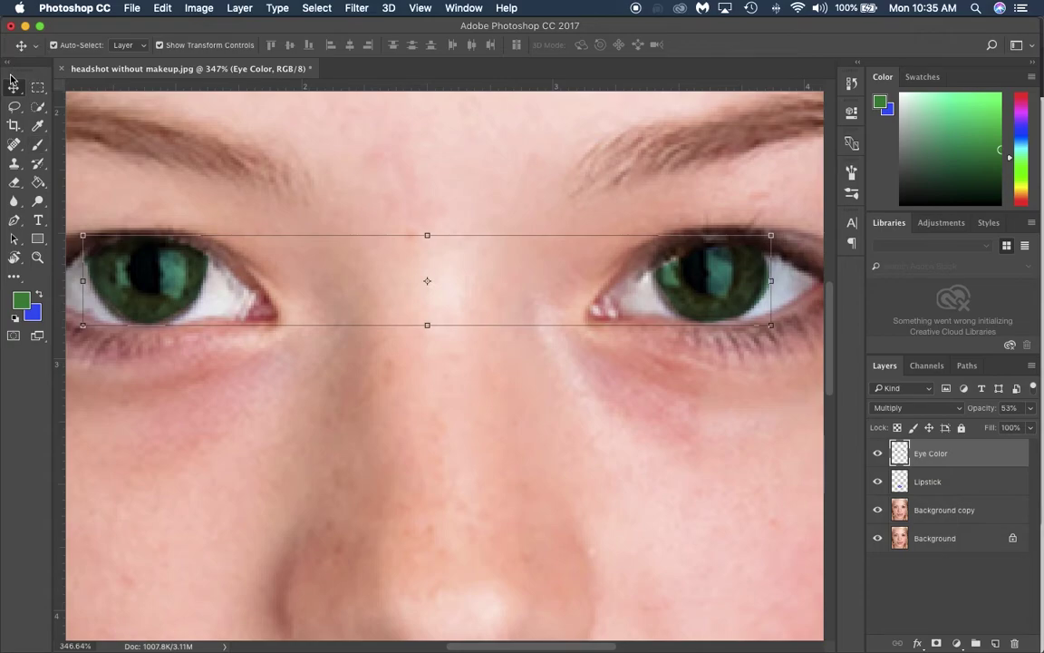
click(13, 84)
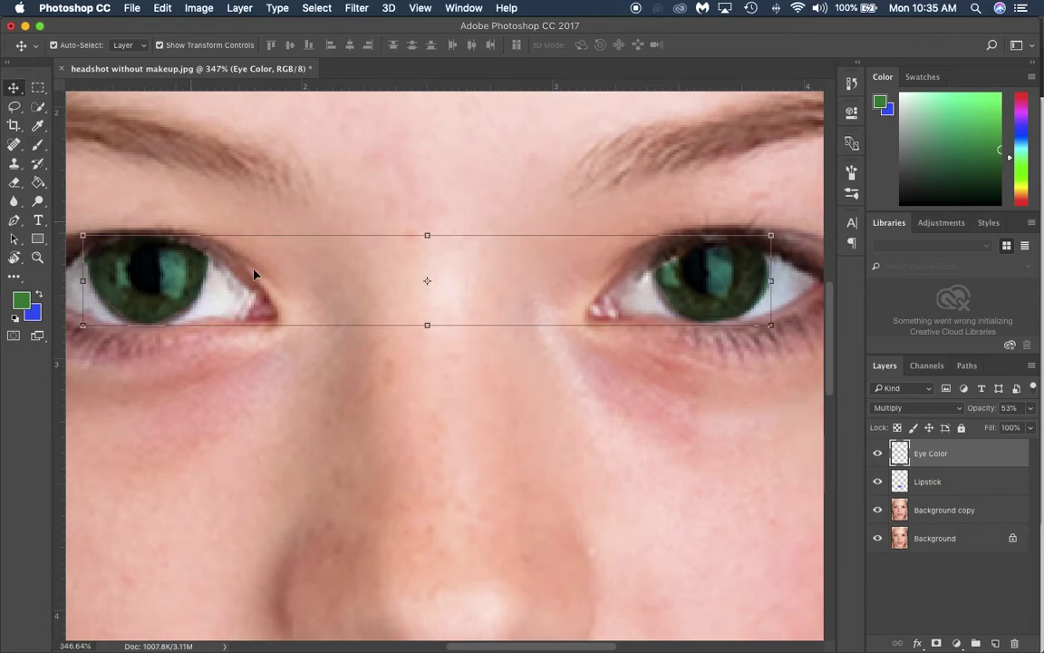
Soften the green tint around the iris on the image's left side with the 35 px Eraser at 12% opacity
click(14, 182)
drag(62, 264, 73, 279)
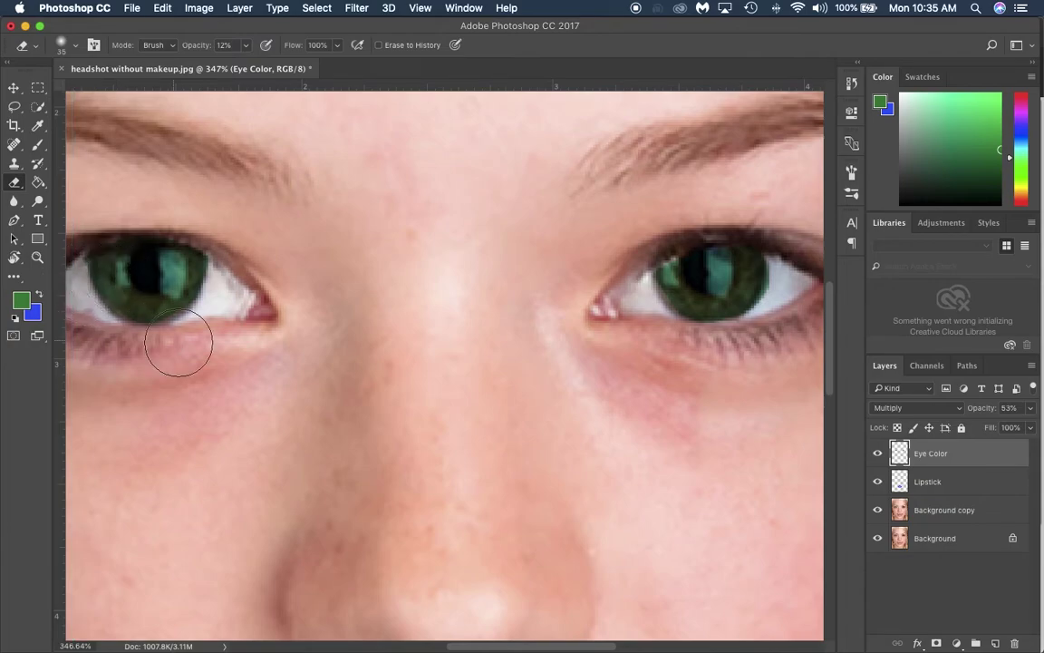
scroll(182, 347, up, 10)
key(ctrl+0)
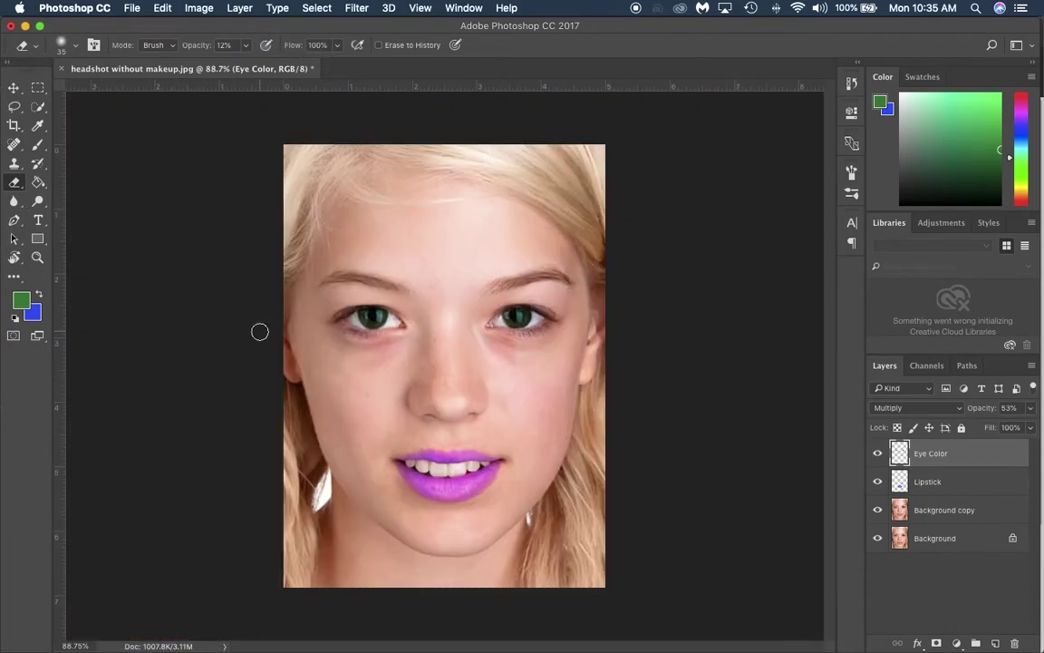
scroll(354, 329, up, 15)
scroll(350, 309, down, 12)
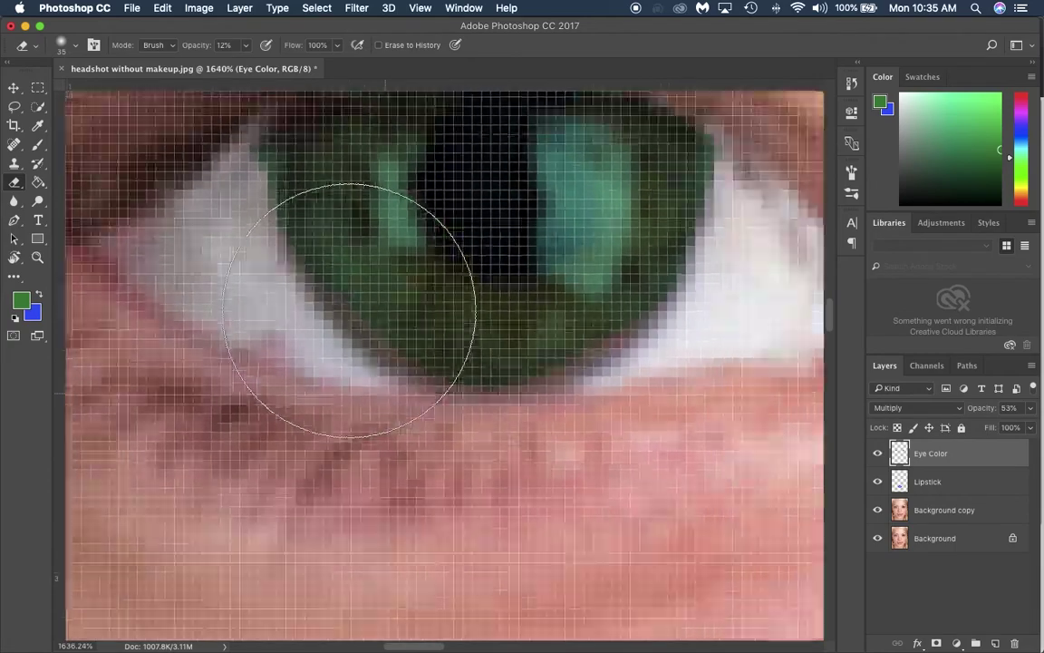
mouse_move(326, 292)
mouse_down()
mouse_move(334, 350)
mouse_move(327, 292)
mouse_up()
key(bracketleft)
key(bracketleft)
key(bracketleft)
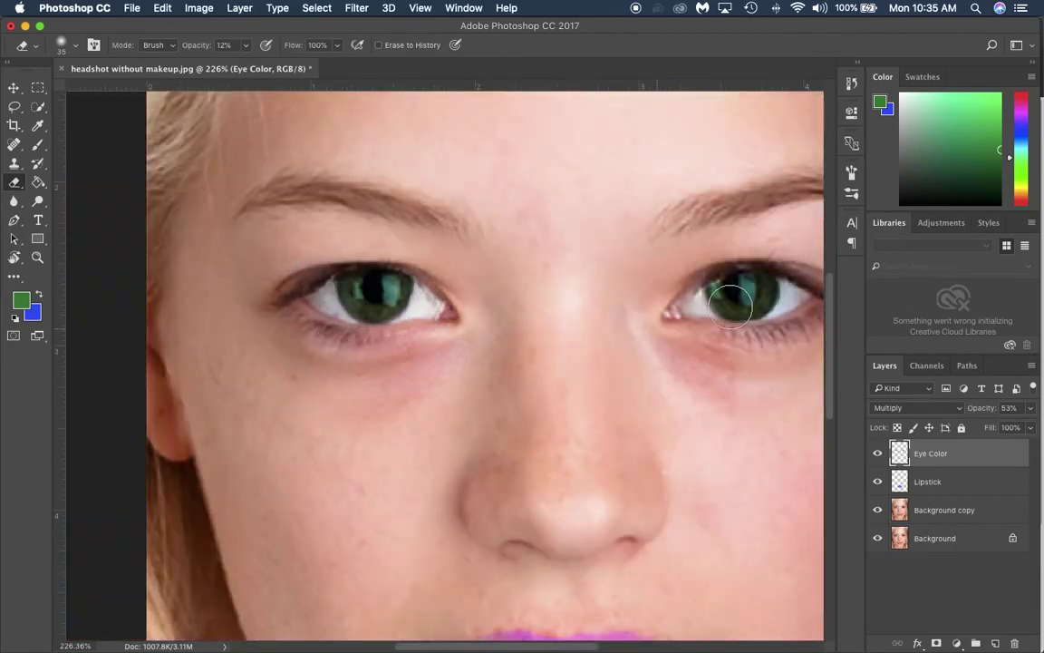
Fade the green edges around the iris on the image's right side with the same low-opacity Eraser
mouse_move(711, 329)
mouse_down()
mouse_move(824, 267)
mouse_move(786, 324)
mouse_move(746, 350)
mouse_up()
drag(710, 291, 785, 349)
scroll(352, 281, down, 6)
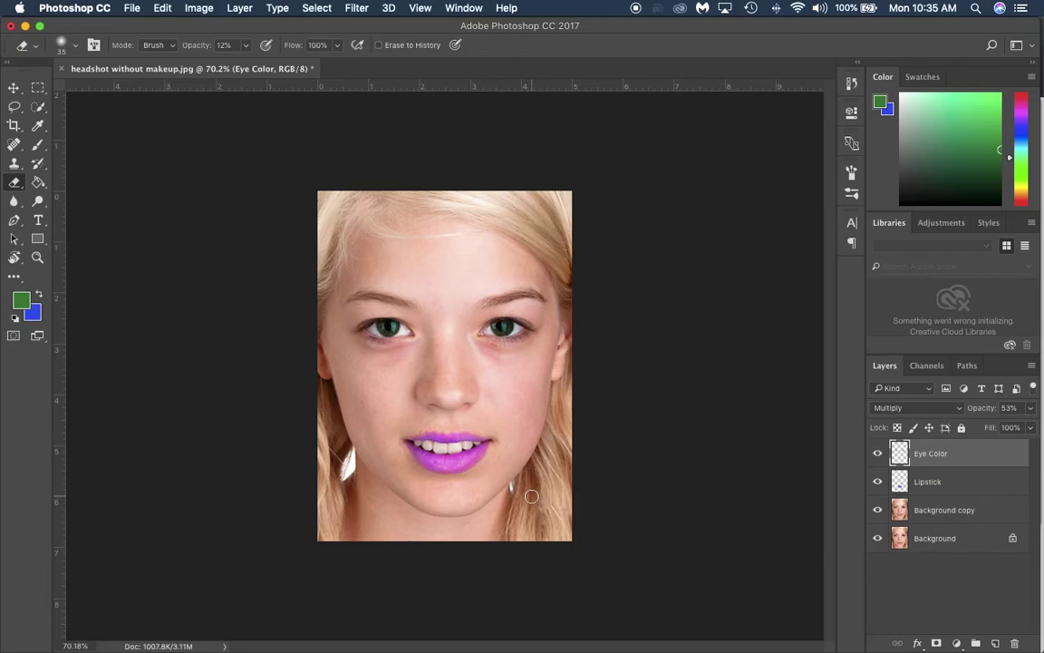
Lower the Eye Color layer's opacity to 47%
click(1031, 408)
click(982, 425)
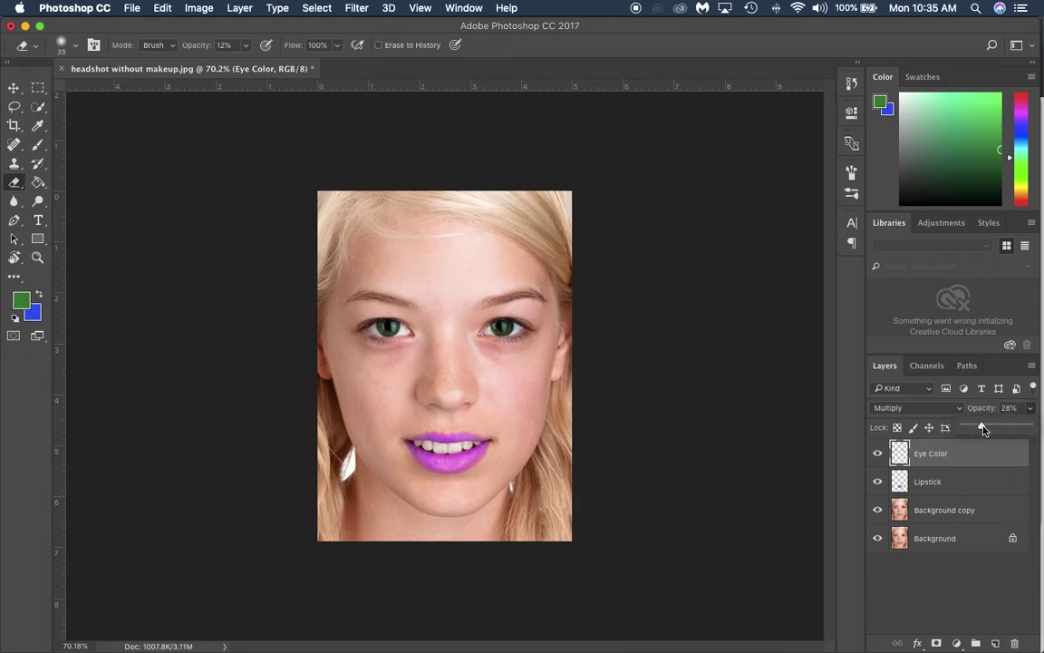
click(974, 427)
drag(975, 427, 993, 427)
click(974, 461)
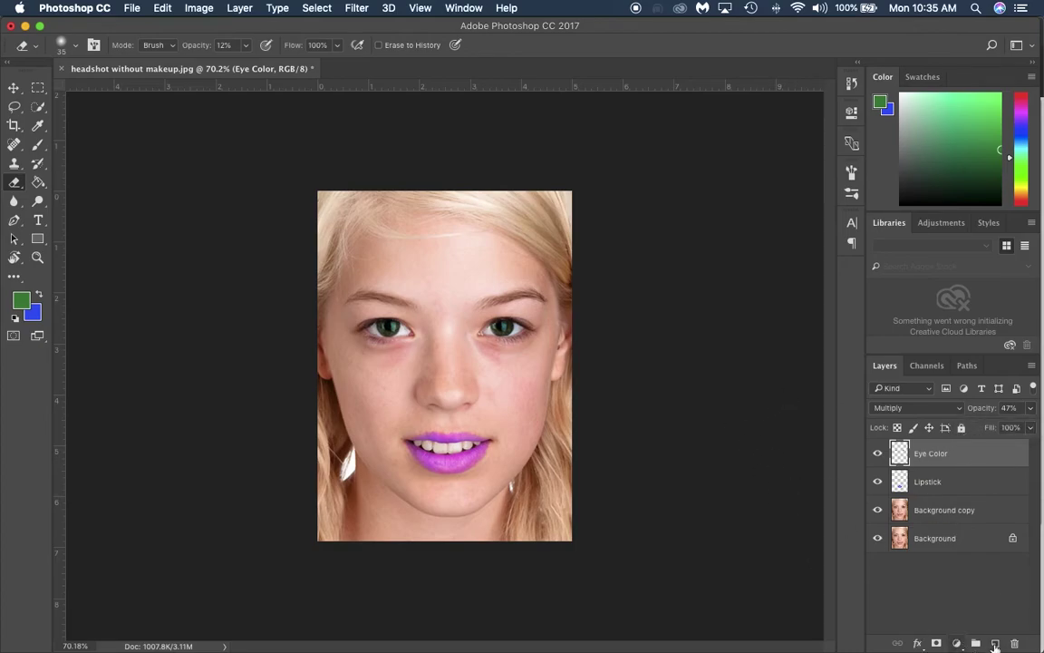
Add a new layer above Eye Color and name it Hair
click(994, 643)
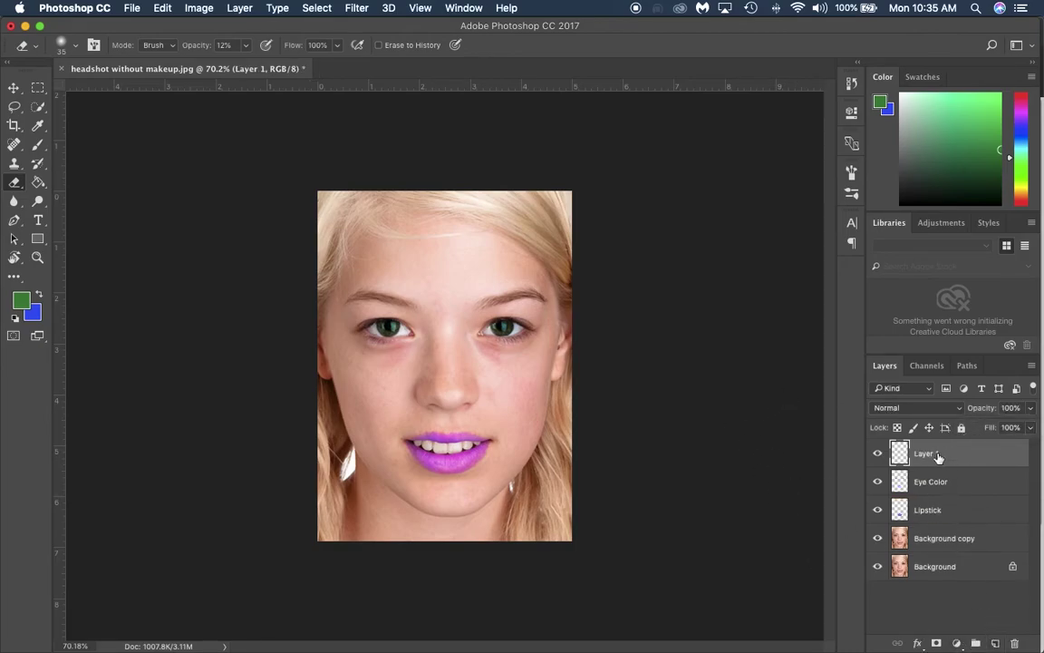
double_click(938, 455)
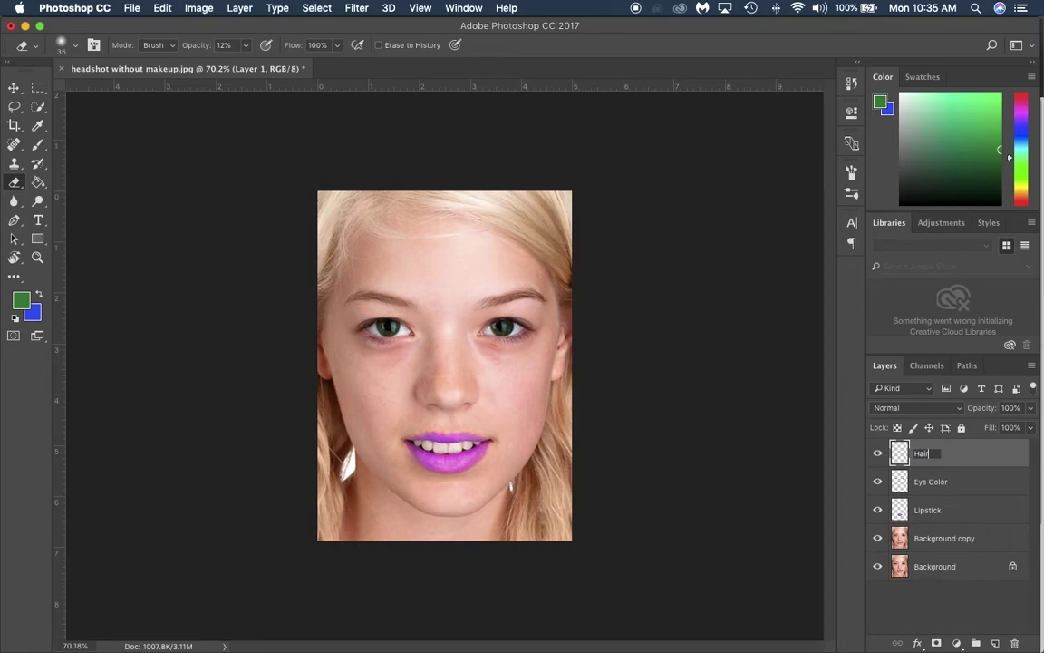
text(Hair)
key(Return)
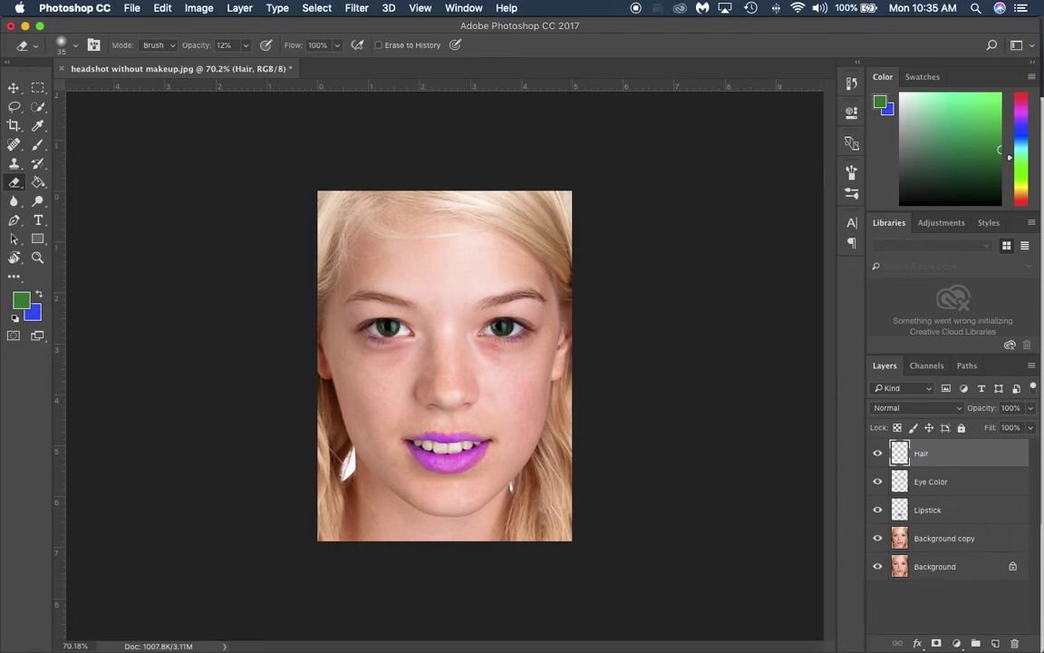
Outline the face, ears and neck along the hair's inner edge with the freehand Lasso
click(14, 106)
scroll(285, 291, up, 2)
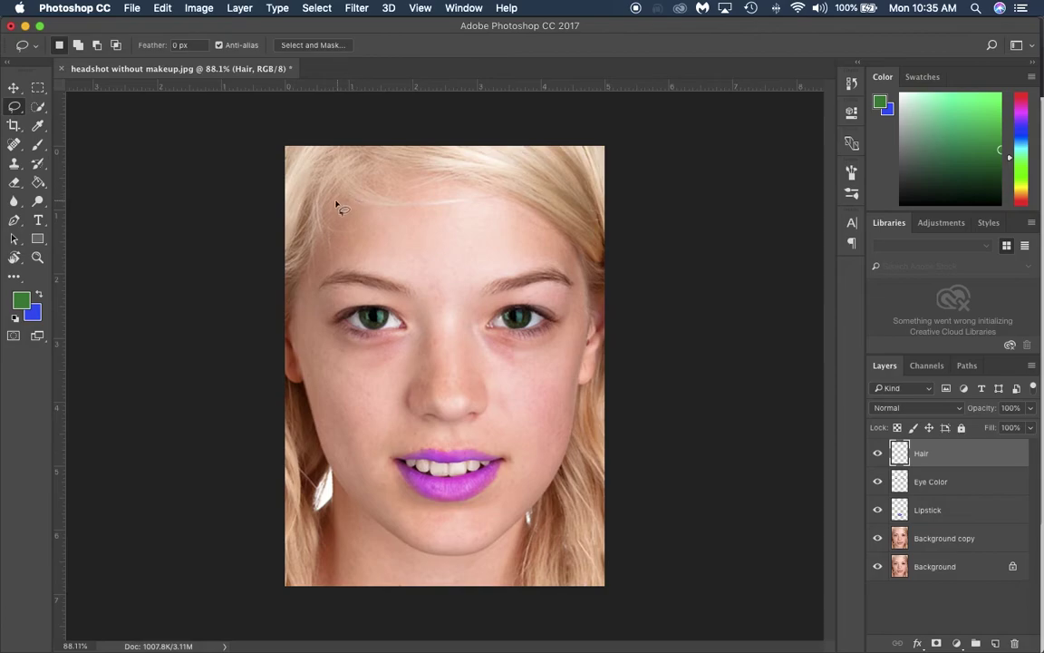
mouse_move(342, 191)
mouse_down()
mouse_move(280, 304)
mouse_move(276, 338)
mouse_move(282, 371)
mouse_move(303, 382)
mouse_move(325, 467)
mouse_move(315, 542)
mouse_move(347, 640)
mouse_move(517, 646)
mouse_move(541, 616)
mouse_move(526, 574)
mouse_move(567, 464)
mouse_move(579, 388)
mouse_move(600, 370)
mouse_move(595, 279)
mouse_move(545, 217)
mouse_move(507, 199)
mouse_move(390, 204)
mouse_move(348, 188)
mouse_move(372, 172)
mouse_move(340, 181)
mouse_up()
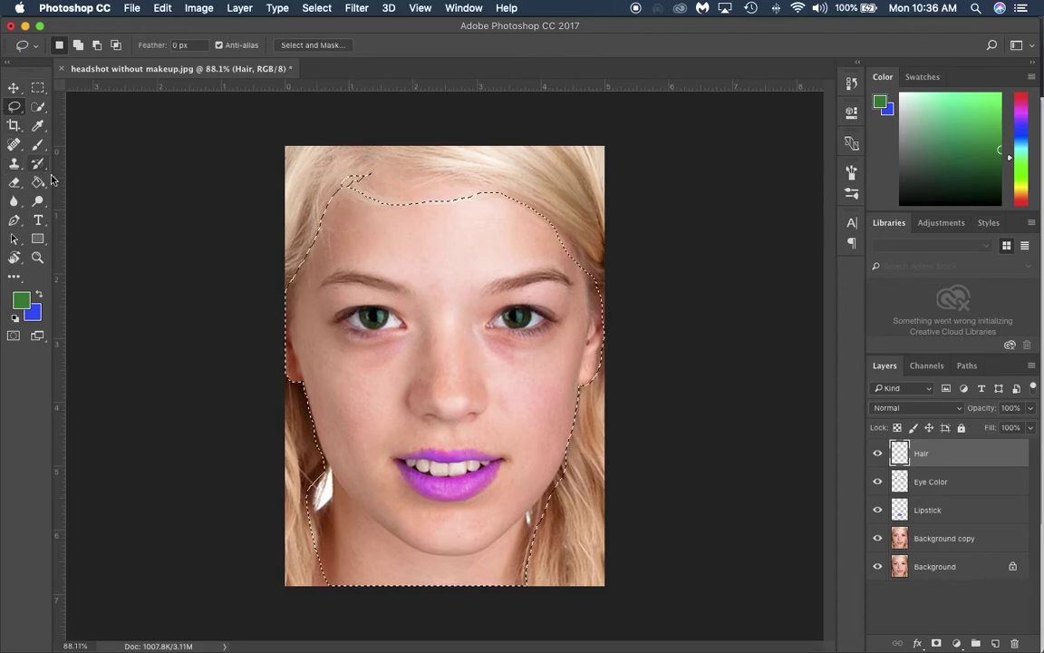
Switch to the Brush at 35 px and pick a medium reddish brown foreground color for the hair
click(37, 144)
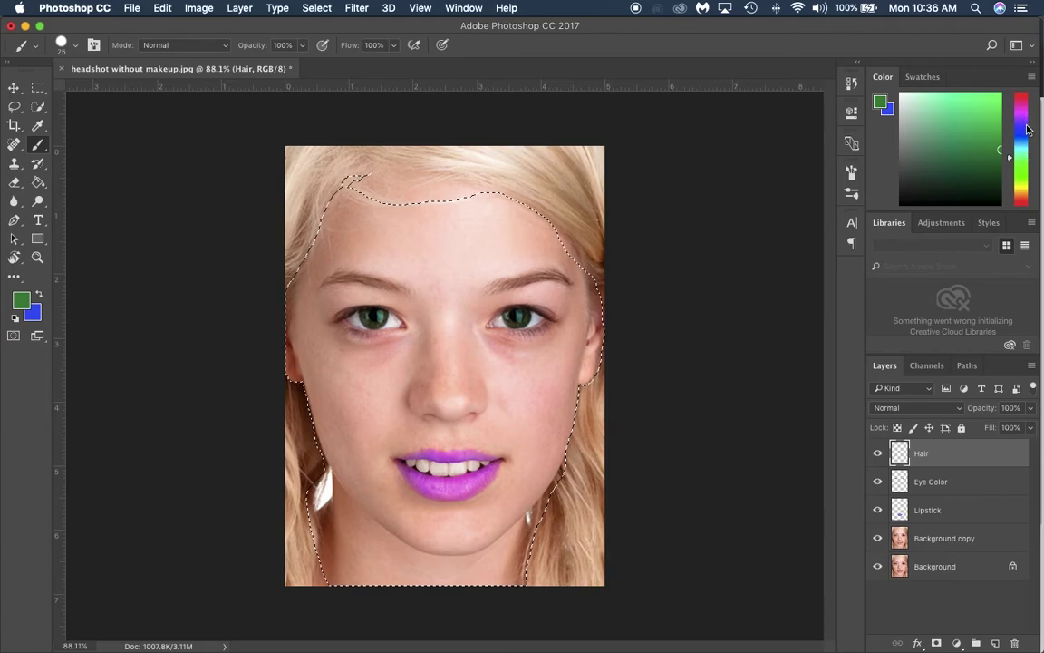
drag(1025, 195, 1022, 201)
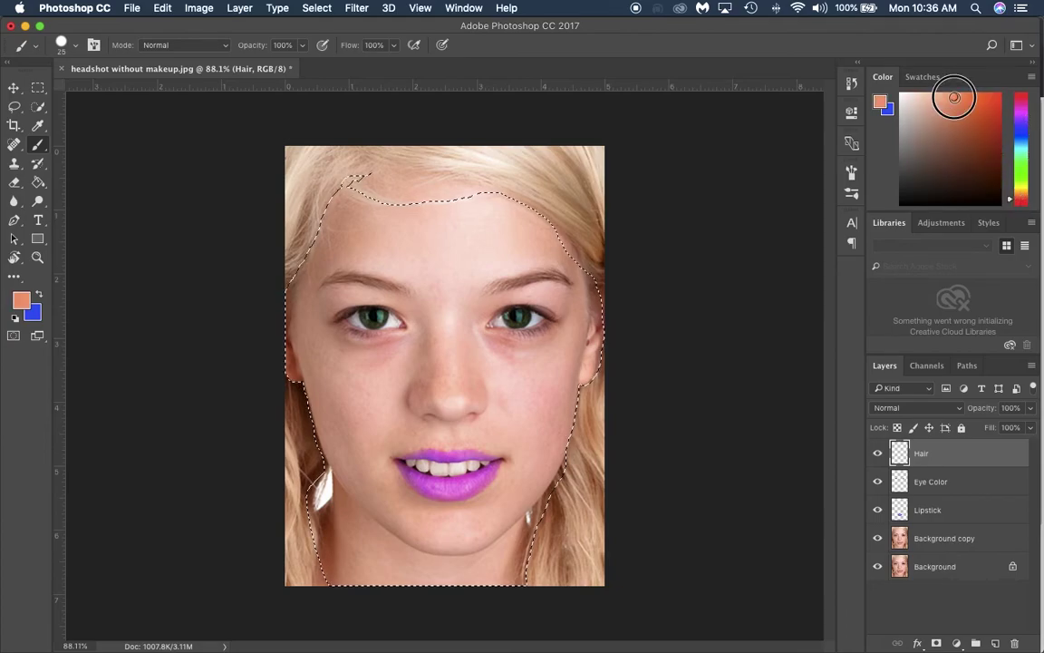
drag(954, 94, 982, 94)
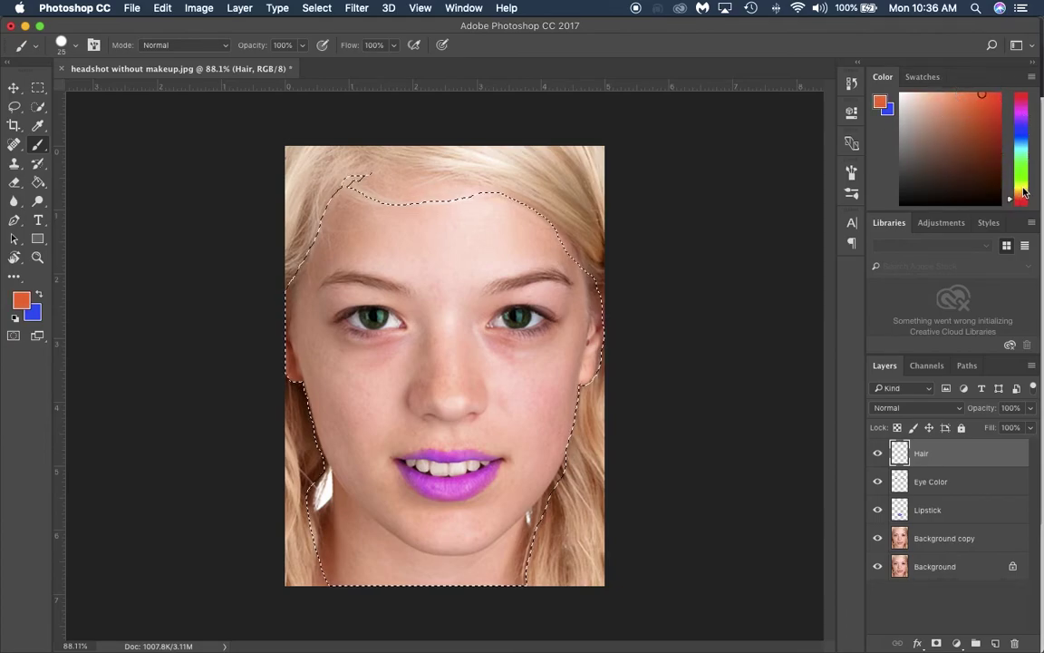
drag(1024, 192, 1021, 190)
click(996, 158)
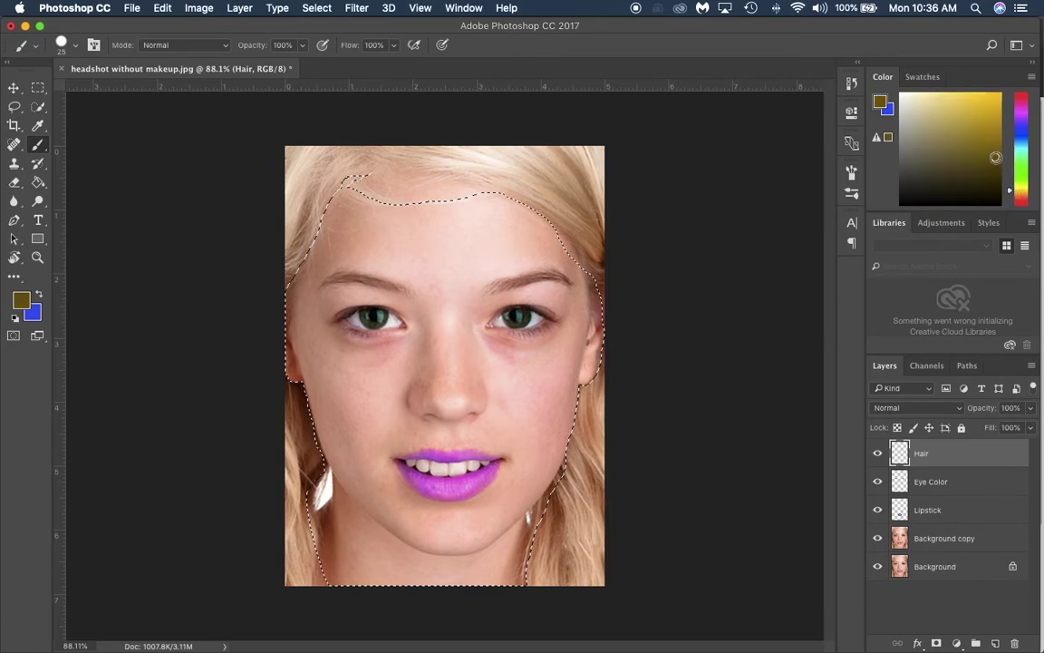
click(996, 145)
click(1017, 196)
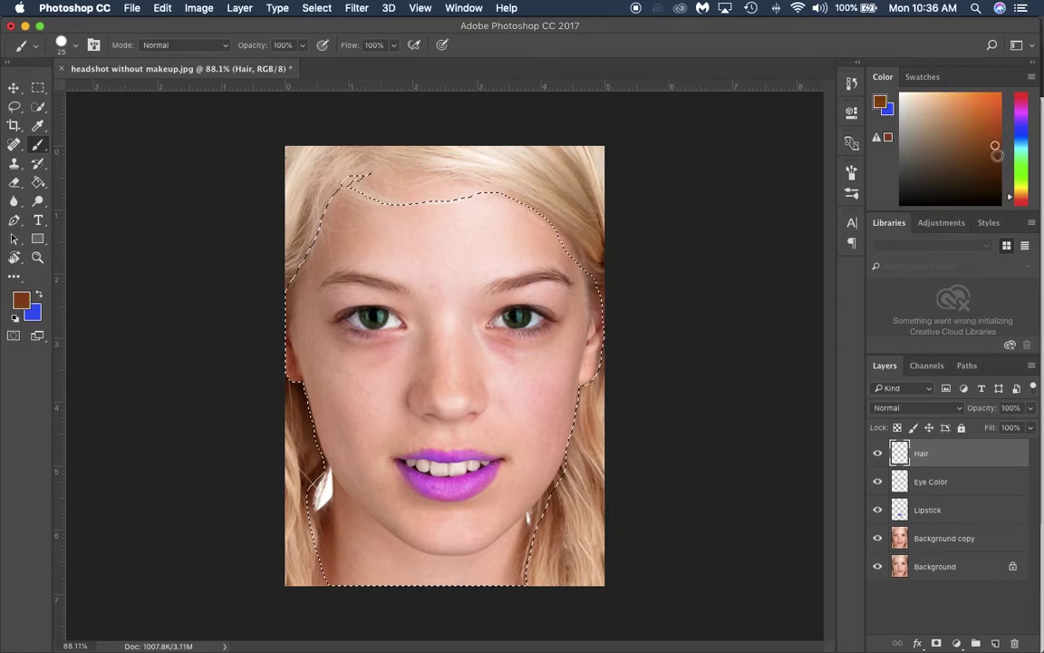
click(984, 165)
drag(986, 140, 974, 147)
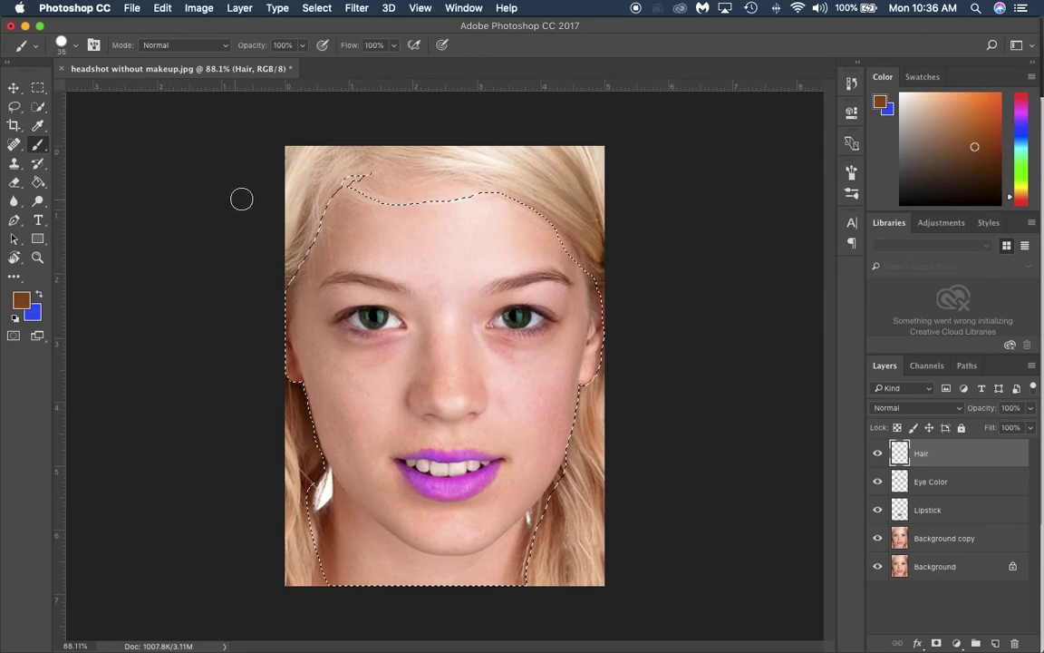
Enlarge the brush to 90 px and invert the face selection so that the hair area is selected
key(bracketright)
key(bracketright)
key(bracketright)
mouse_move(280, 203)
mouse_down()
mouse_move(320, 175)
mouse_move(325, 68)
mouse_move(339, 190)
mouse_move(369, 162)
mouse_up()
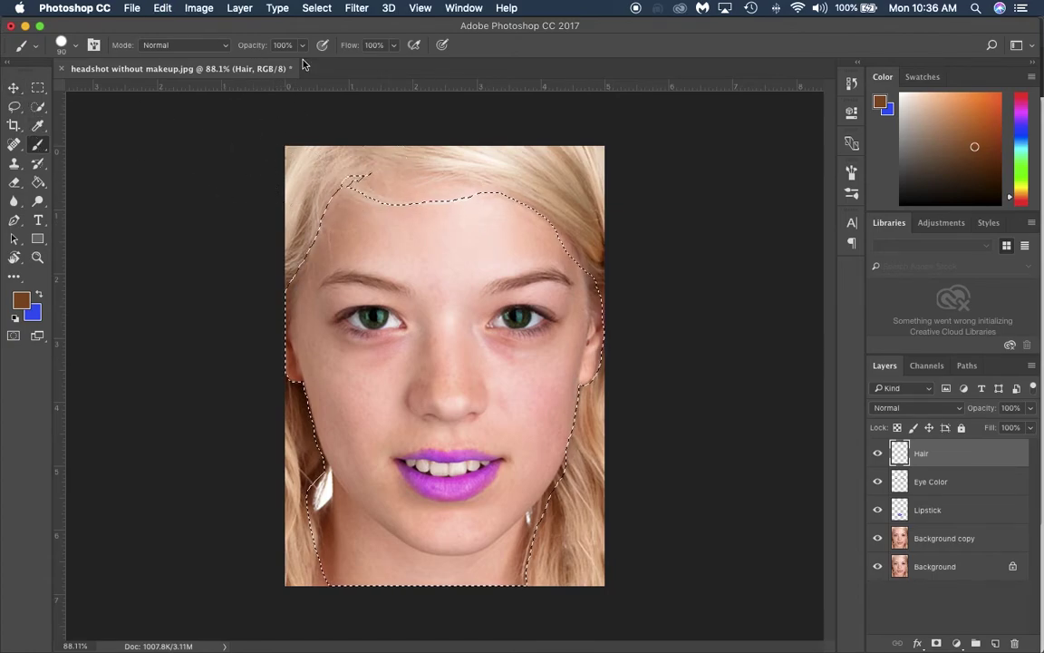
click(317, 8)
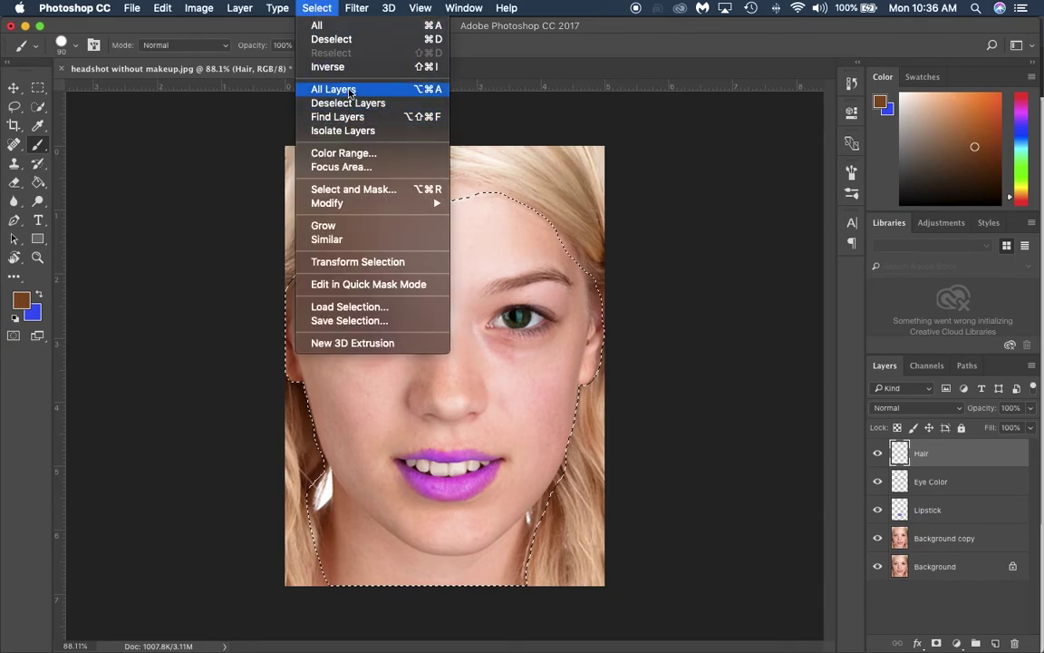
click(327, 67)
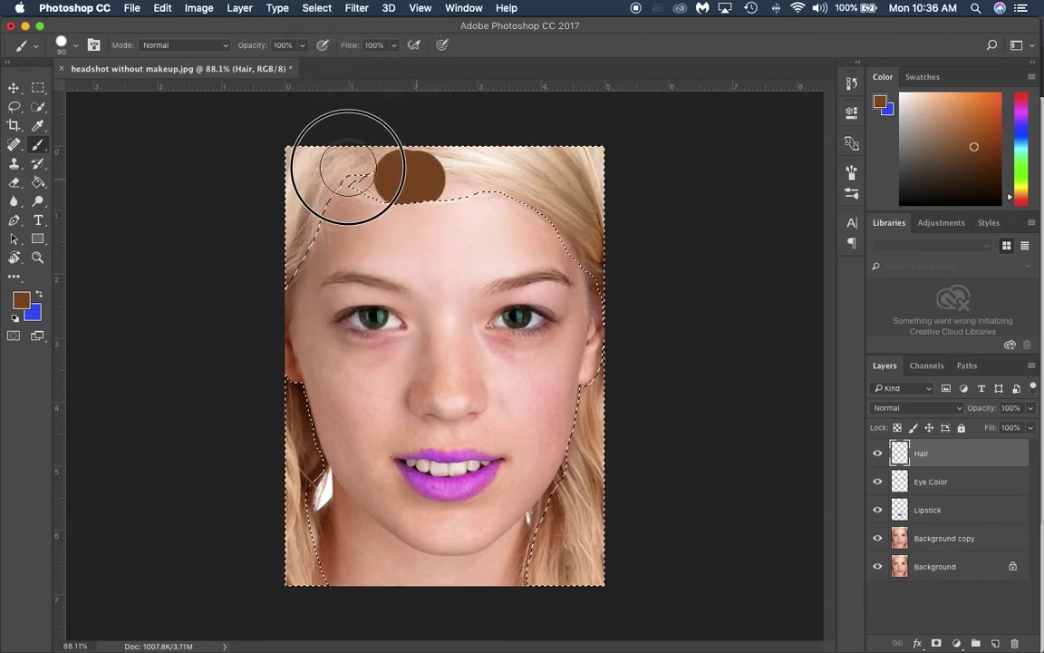
Paint the entire selected hair area brown and set the Hair layer's blend mode to Multiply
mouse_move(348, 167)
mouse_down()
mouse_move(405, 121)
mouse_move(608, 154)
mouse_up()
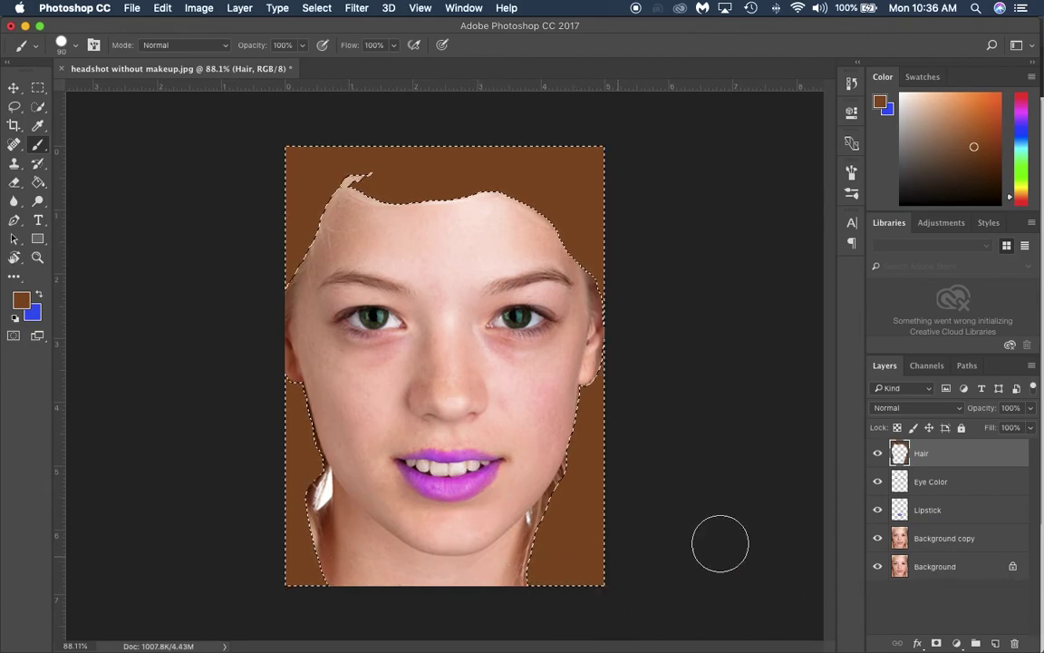
click(954, 409)
click(932, 453)
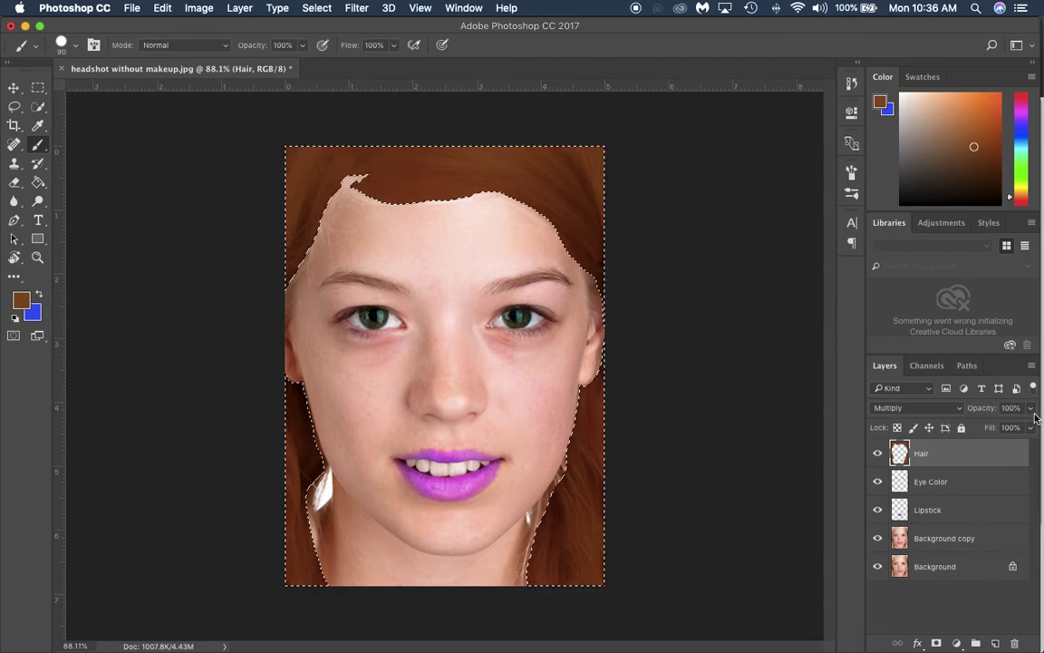
Try the Lighten, Soft Light, Hard Light, Vivid Light and Overlay blend modes on the Hair layer, and return to Multiply
click(926, 408)
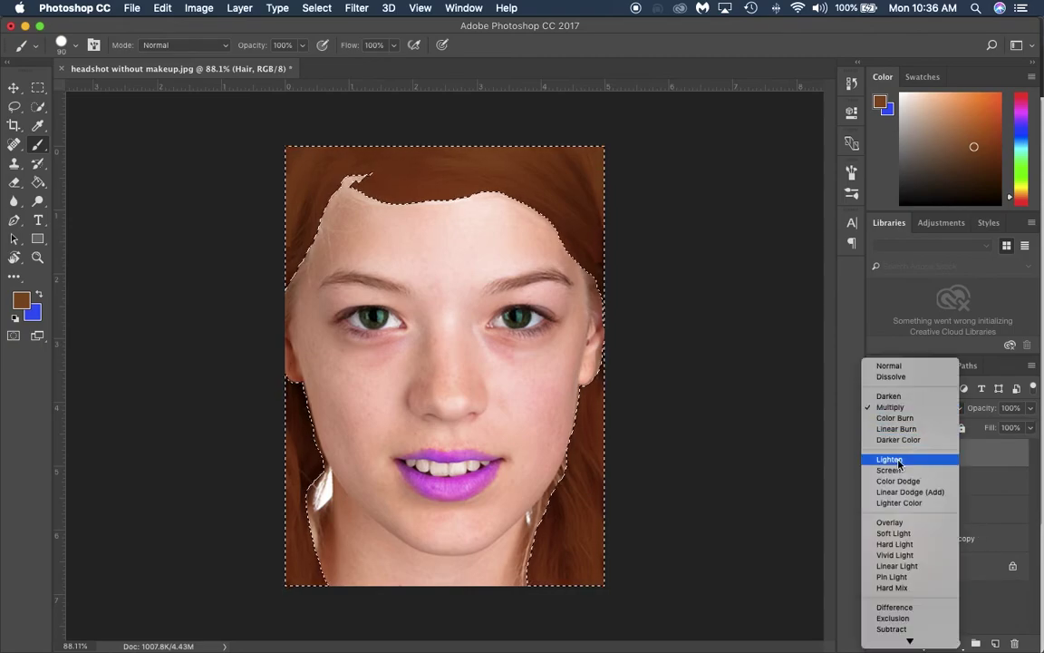
click(898, 461)
click(925, 407)
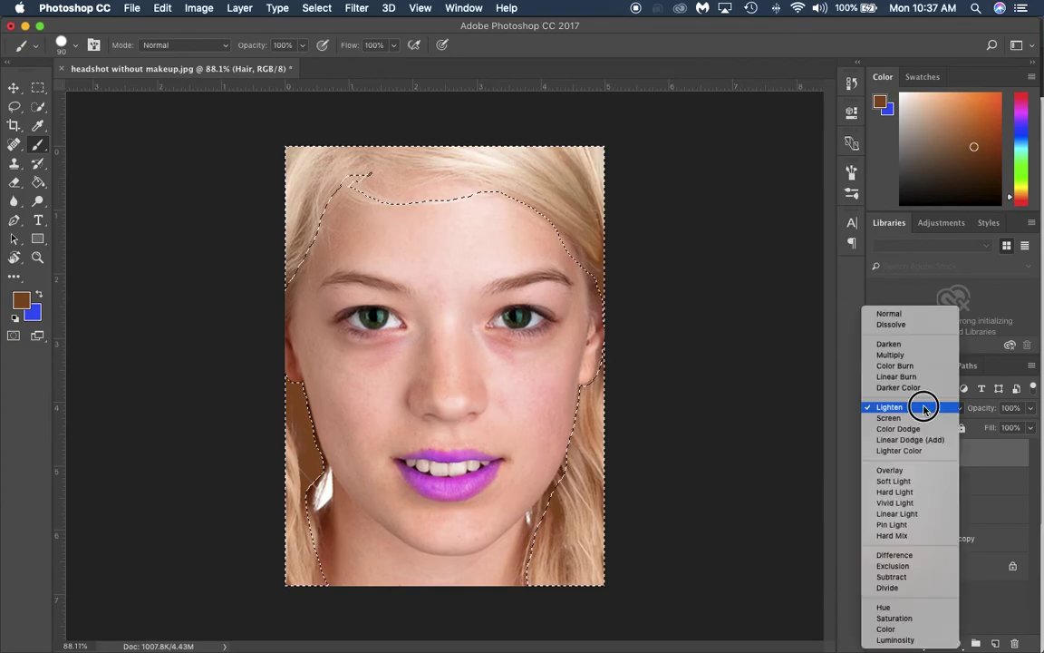
click(904, 481)
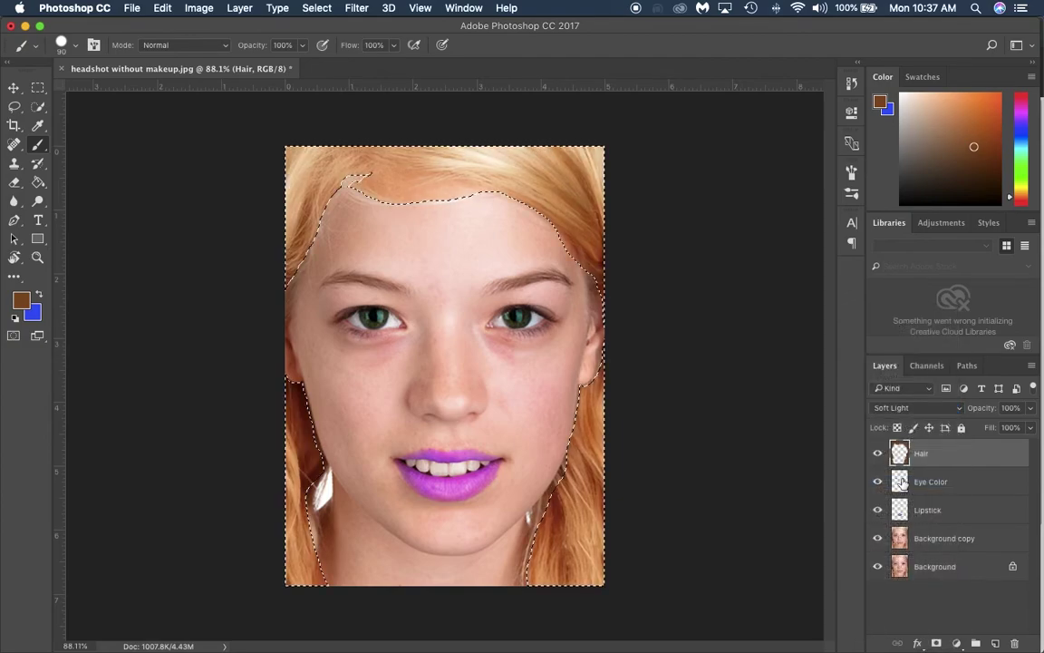
click(918, 408)
click(914, 418)
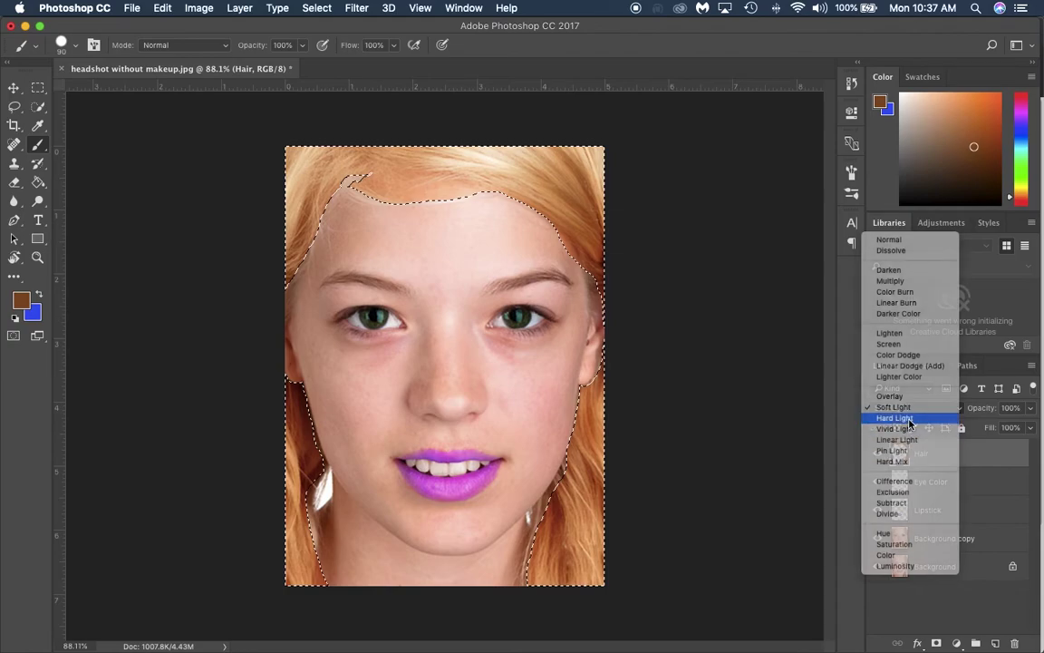
click(918, 410)
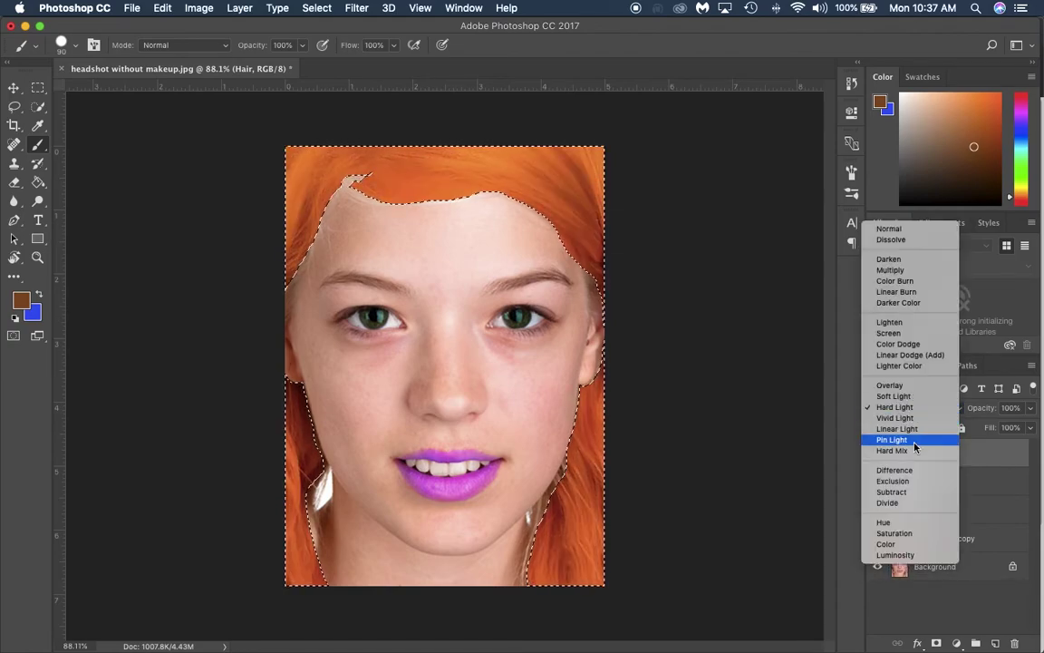
click(911, 424)
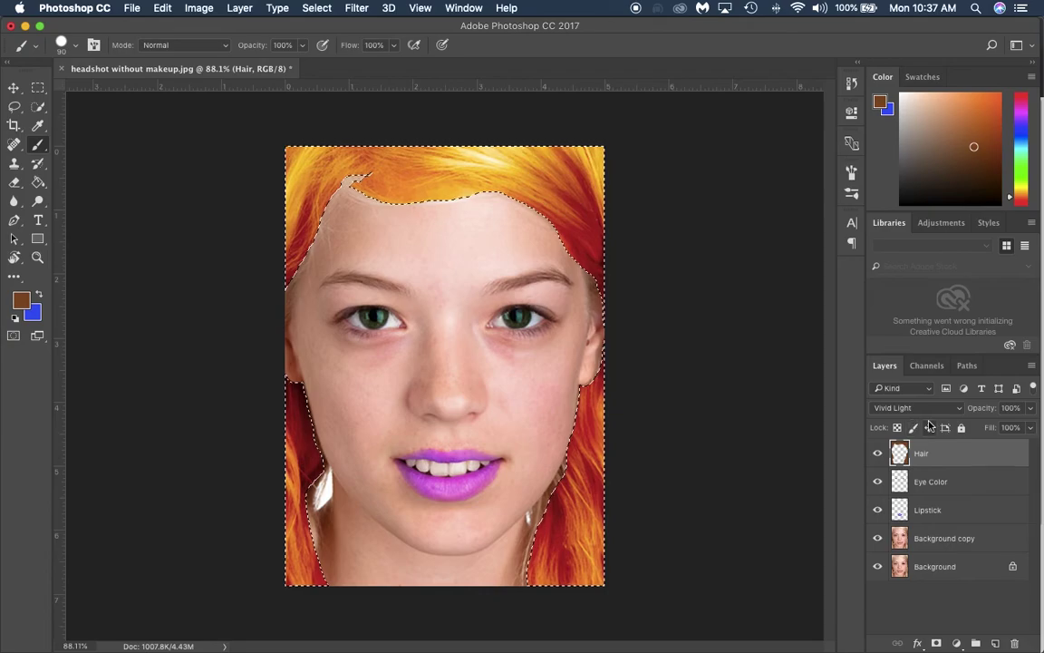
click(923, 409)
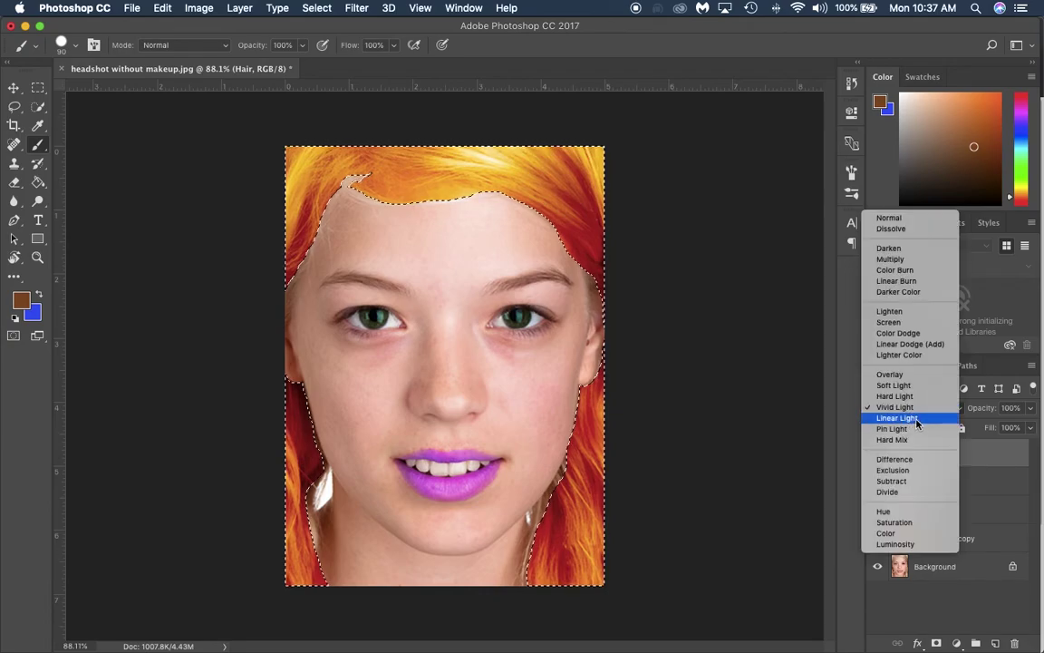
click(907, 374)
click(916, 408)
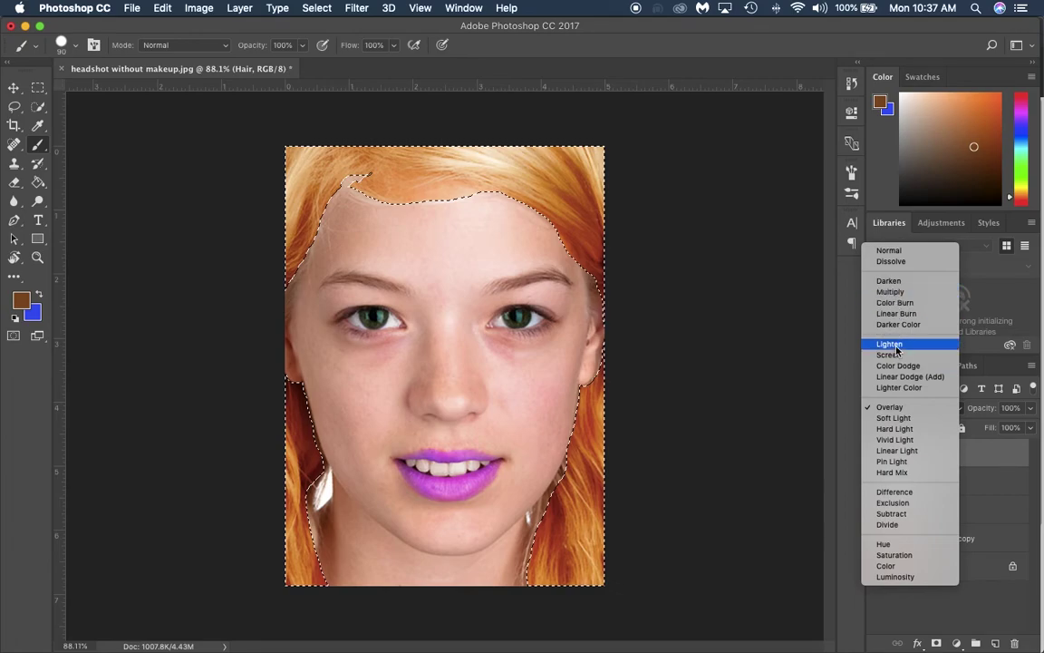
click(897, 348)
click(909, 407)
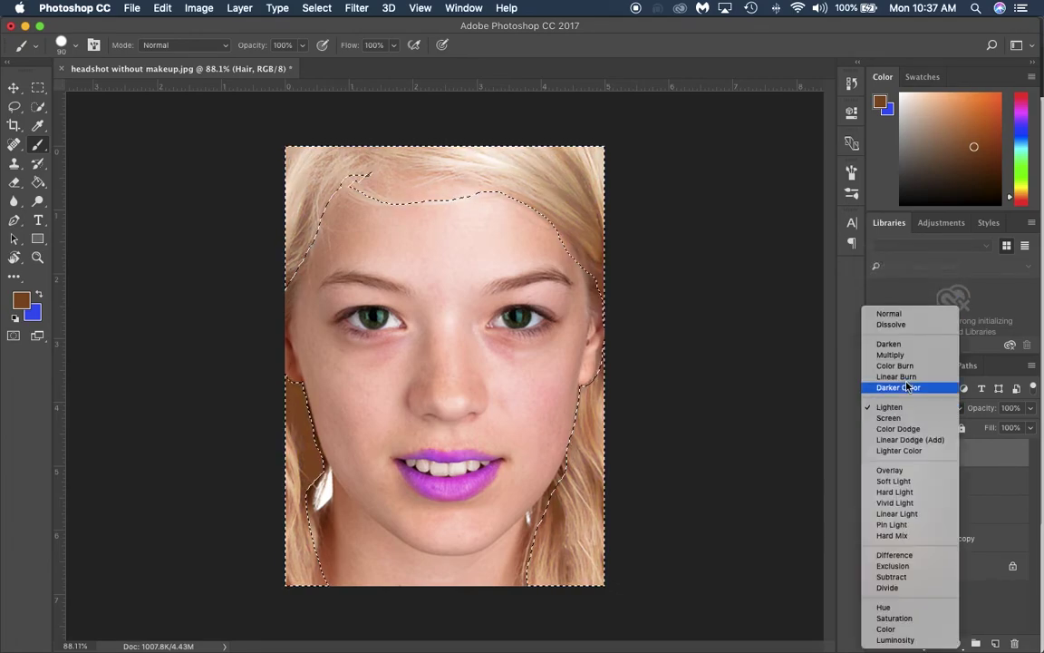
click(898, 356)
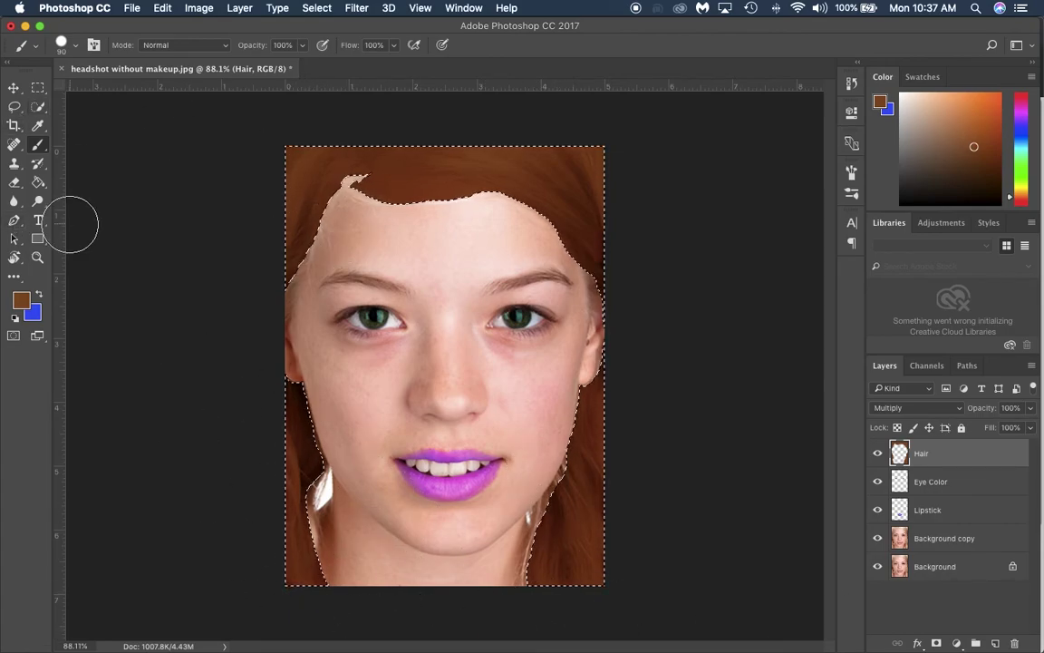
Deselect the hair area and lower the Hair layer's opacity to 60%
key(super+d)
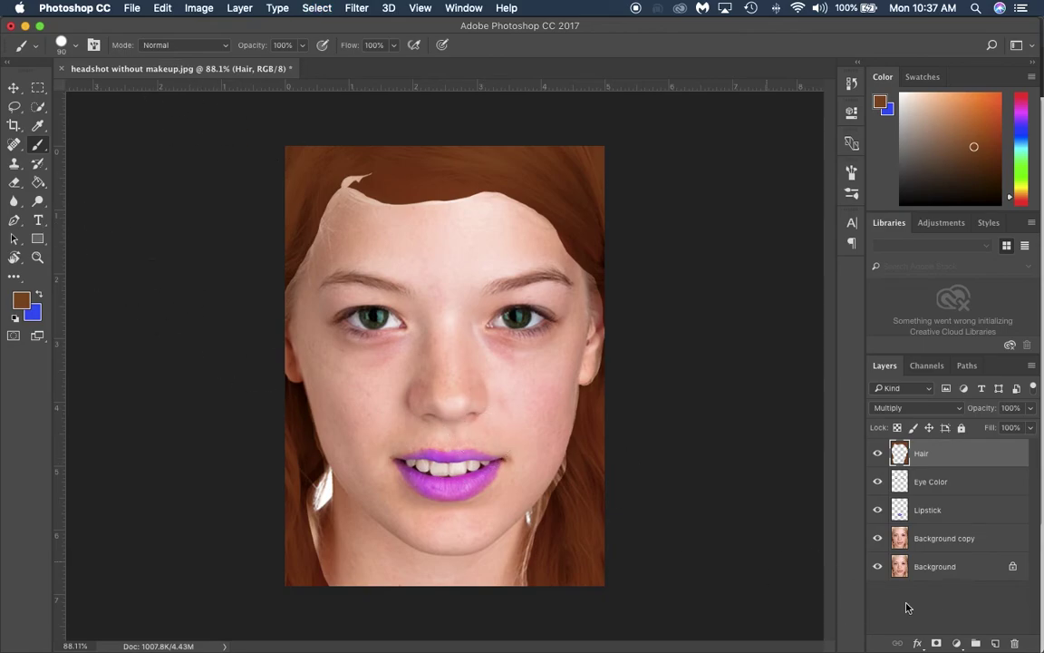
click(1030, 409)
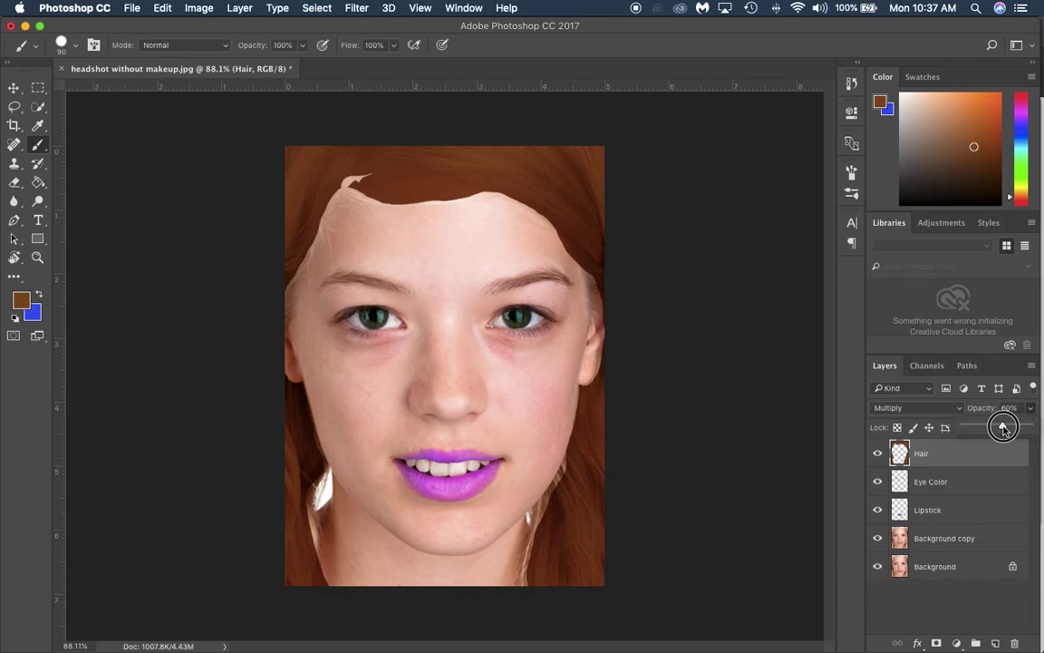
drag(1003, 427, 1004, 427)
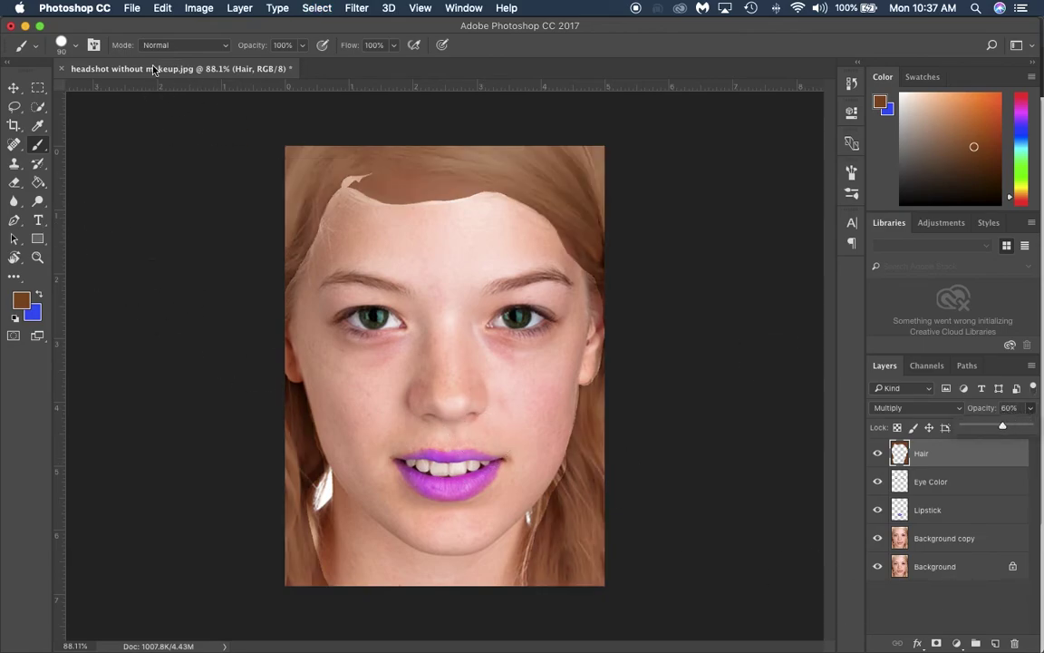
Soften the brown color's edges along both sides of the neck and jaw with the Eraser
click(13, 181)
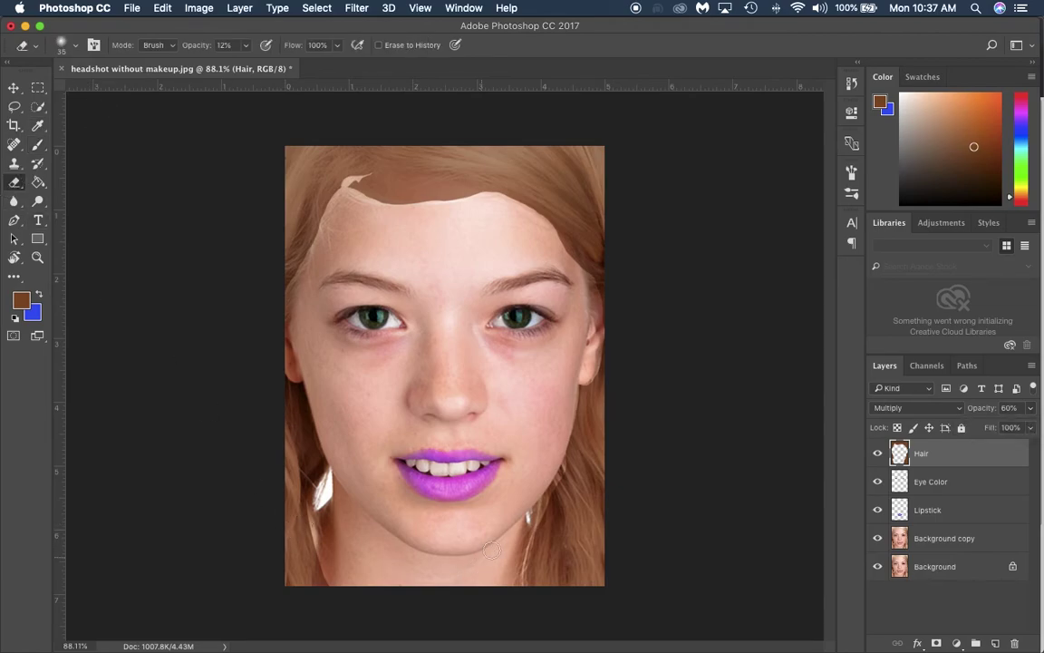
mouse_move(563, 460)
mouse_down()
mouse_move(508, 556)
mouse_move(542, 489)
mouse_move(527, 571)
mouse_move(510, 599)
mouse_move(522, 570)
mouse_move(520, 578)
mouse_move(539, 568)
mouse_move(315, 490)
mouse_move(322, 593)
mouse_move(317, 546)
mouse_up()
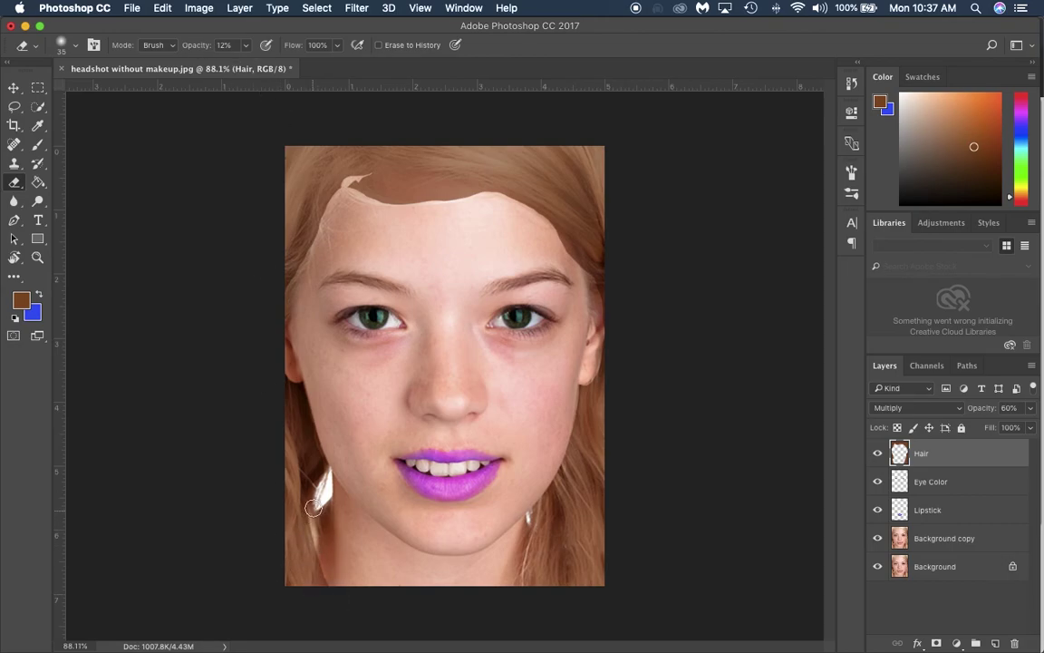
mouse_move(313, 506)
mouse_down()
mouse_move(308, 568)
mouse_move(303, 506)
mouse_move(324, 570)
mouse_move(308, 491)
mouse_move(331, 591)
mouse_move(325, 470)
mouse_move(319, 526)
mouse_up()
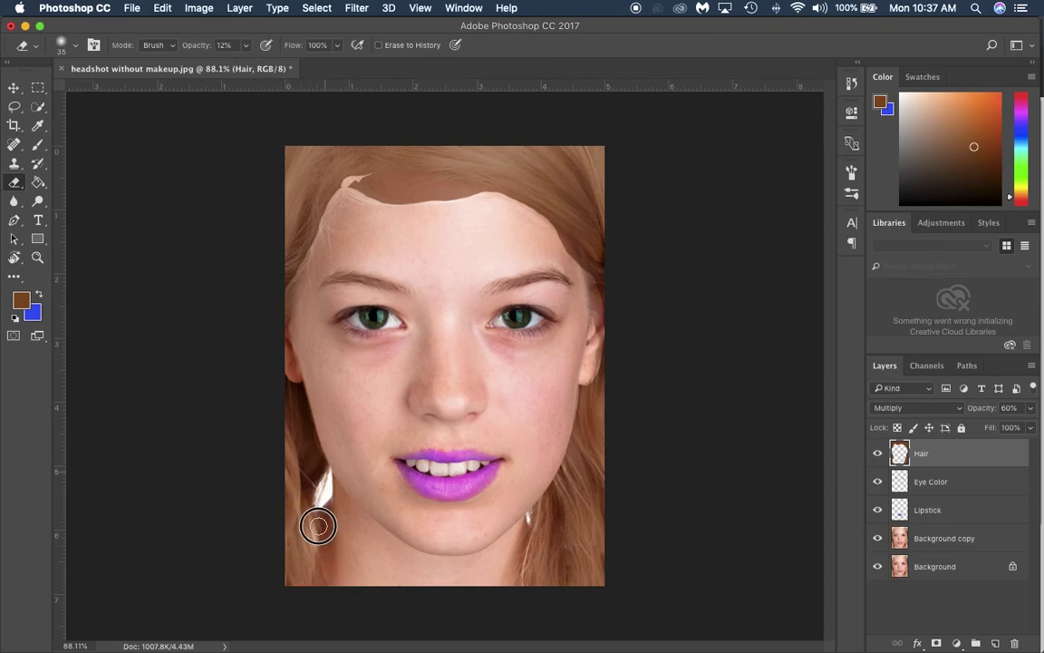
Erase the hard edge of the hair color around the parting, across the forehead hairline and down toward both ears
click(347, 187)
click(380, 181)
mouse_move(369, 182)
mouse_down()
mouse_move(335, 185)
mouse_move(311, 214)
mouse_move(326, 215)
mouse_move(345, 182)
mouse_move(263, 310)
mouse_up()
mouse_move(386, 204)
mouse_down()
mouse_move(434, 204)
mouse_move(359, 205)
mouse_move(443, 202)
mouse_move(361, 190)
mouse_move(425, 203)
mouse_move(433, 201)
mouse_move(373, 197)
mouse_move(492, 194)
mouse_move(380, 205)
mouse_move(457, 201)
mouse_move(341, 183)
mouse_move(412, 205)
mouse_move(352, 182)
mouse_move(443, 194)
mouse_move(432, 199)
mouse_move(376, 186)
mouse_move(494, 192)
mouse_move(530, 218)
mouse_move(452, 192)
mouse_move(519, 204)
mouse_move(492, 189)
mouse_move(539, 212)
mouse_move(504, 194)
mouse_move(549, 233)
mouse_move(517, 209)
mouse_move(547, 221)
mouse_move(574, 256)
mouse_move(517, 206)
mouse_move(570, 239)
mouse_move(483, 169)
mouse_move(538, 212)
mouse_move(461, 190)
mouse_move(427, 193)
mouse_move(504, 204)
mouse_move(565, 249)
mouse_move(559, 226)
mouse_move(586, 266)
mouse_move(564, 257)
mouse_move(581, 261)
mouse_move(564, 231)
mouse_move(592, 298)
mouse_move(591, 261)
mouse_move(579, 273)
mouse_move(587, 277)
mouse_move(550, 247)
mouse_up()
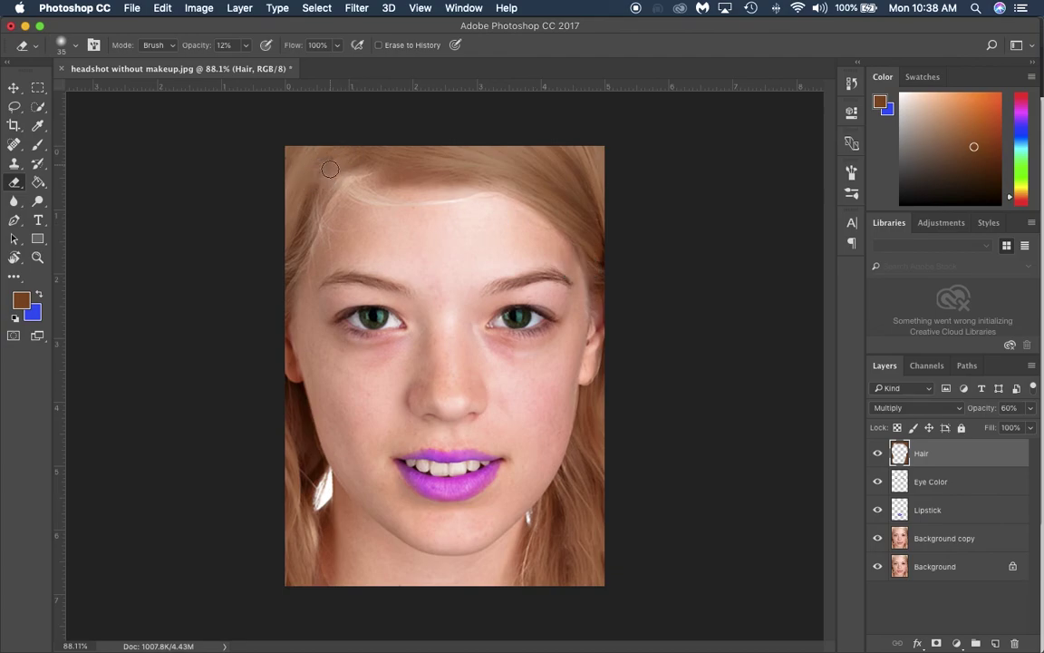
mouse_move(330, 196)
mouse_down()
mouse_move(280, 262)
mouse_move(302, 279)
mouse_move(321, 244)
mouse_move(296, 258)
mouse_move(286, 308)
mouse_up()
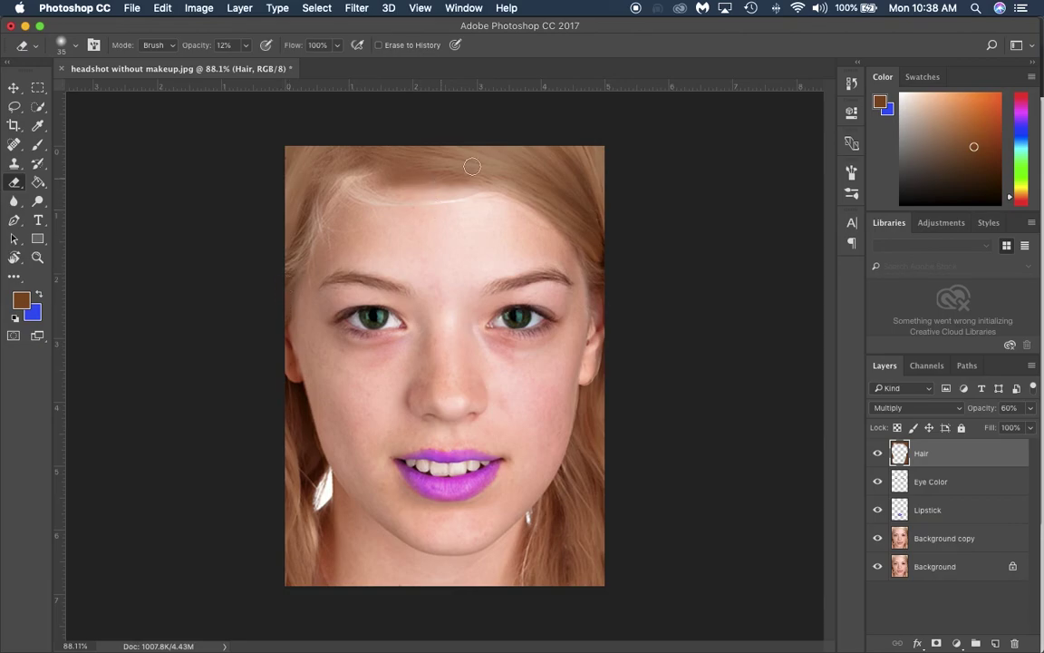
drag(375, 181, 421, 176)
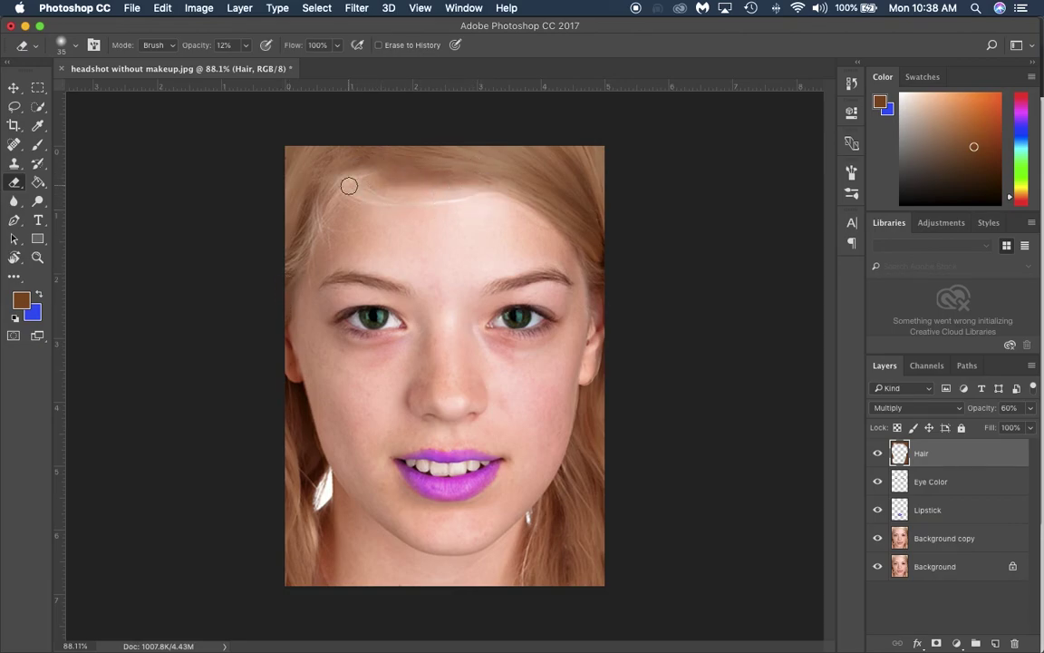
drag(349, 185, 363, 196)
mouse_move(437, 181)
mouse_down()
mouse_move(424, 193)
mouse_move(376, 172)
mouse_move(478, 193)
mouse_move(481, 181)
mouse_move(375, 177)
mouse_move(429, 179)
mouse_move(500, 212)
mouse_up()
mouse_move(589, 277)
mouse_down()
mouse_move(590, 376)
mouse_move(592, 293)
mouse_move(595, 331)
mouse_move(598, 315)
mouse_move(608, 343)
mouse_move(604, 391)
mouse_move(594, 390)
mouse_move(593, 357)
mouse_up()
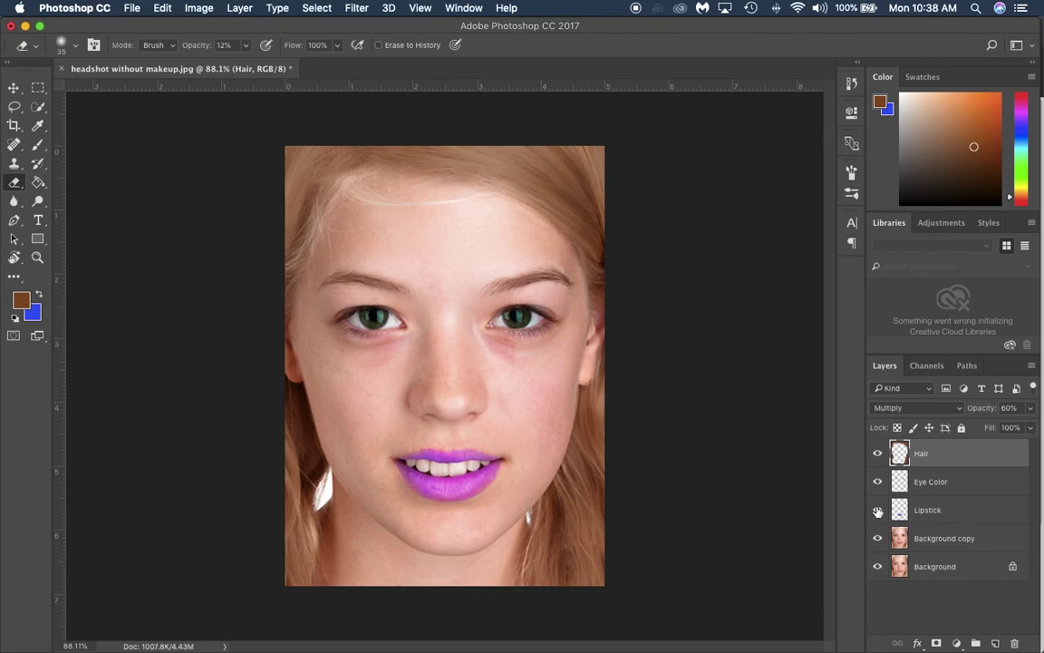
mouse_move(877, 511)
mouse_down()
mouse_move(878, 454)
mouse_move(877, 511)
mouse_up()
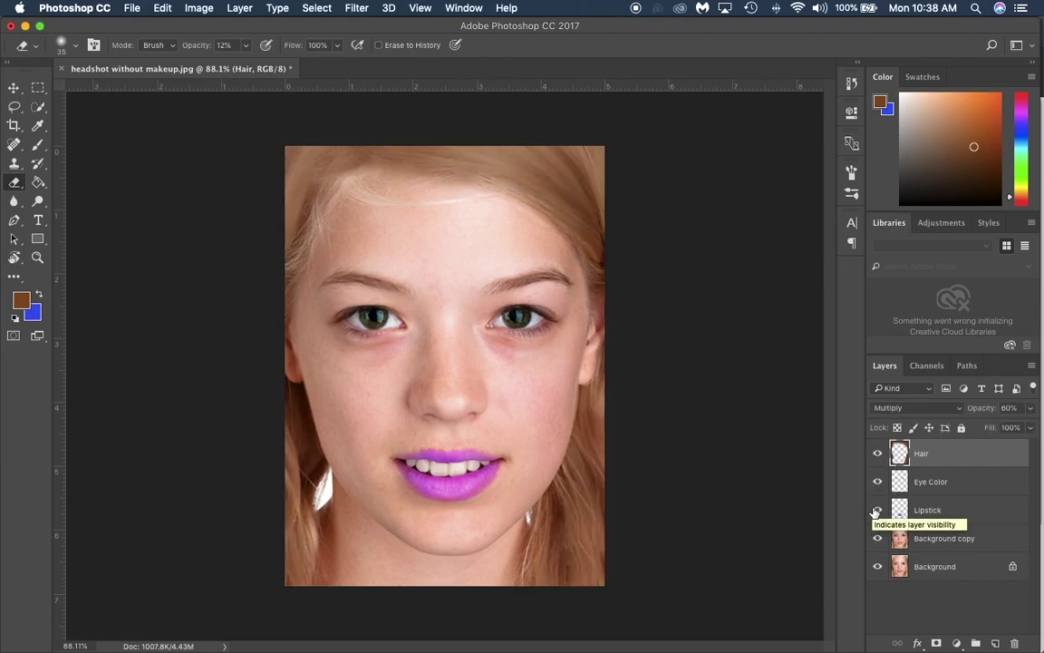